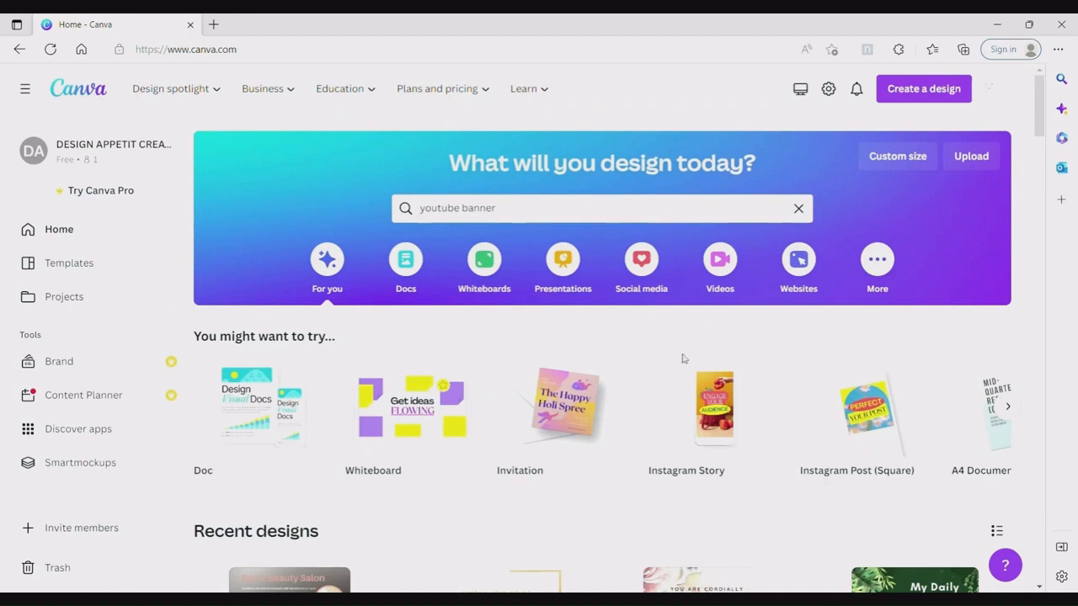
Create a new blank design with a custom size of 1080 × 1080 px
mouse_move(862, 419)
click(916, 169)
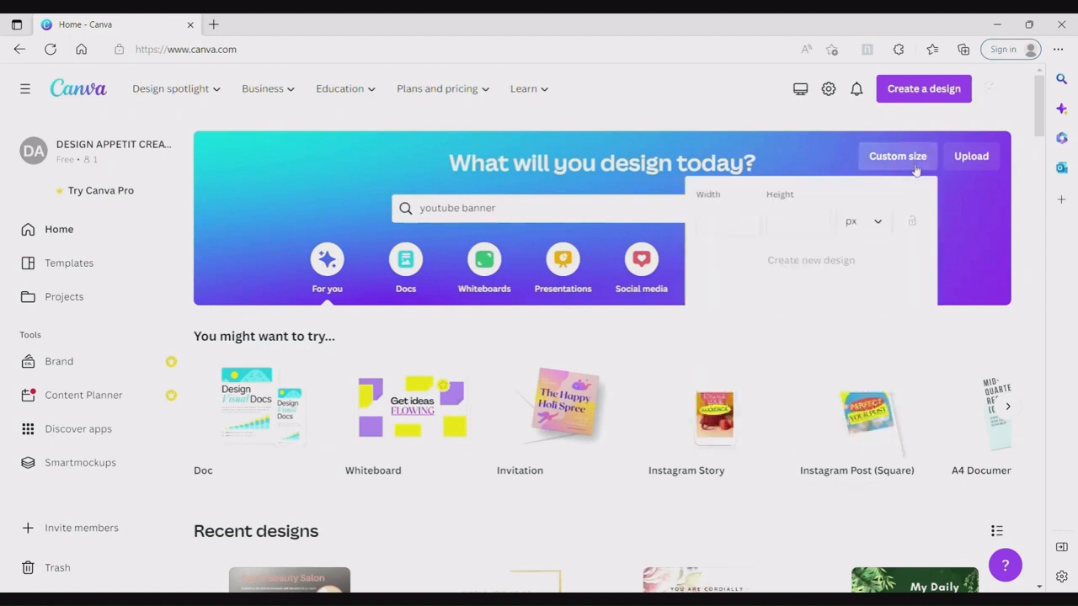
click(882, 230)
click(883, 230)
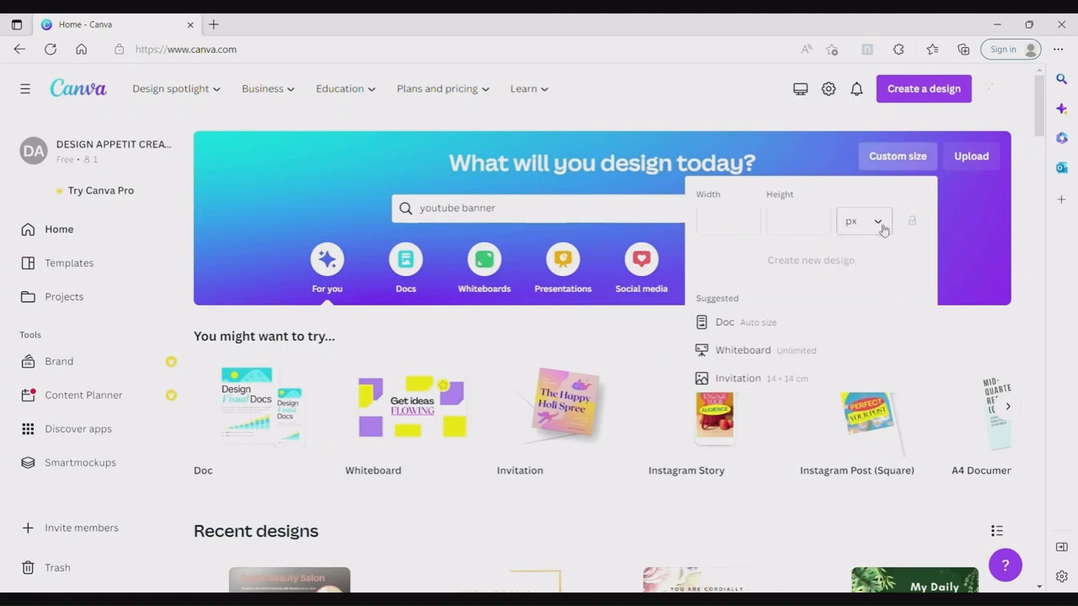
click(735, 234)
text(1080)
click(802, 227)
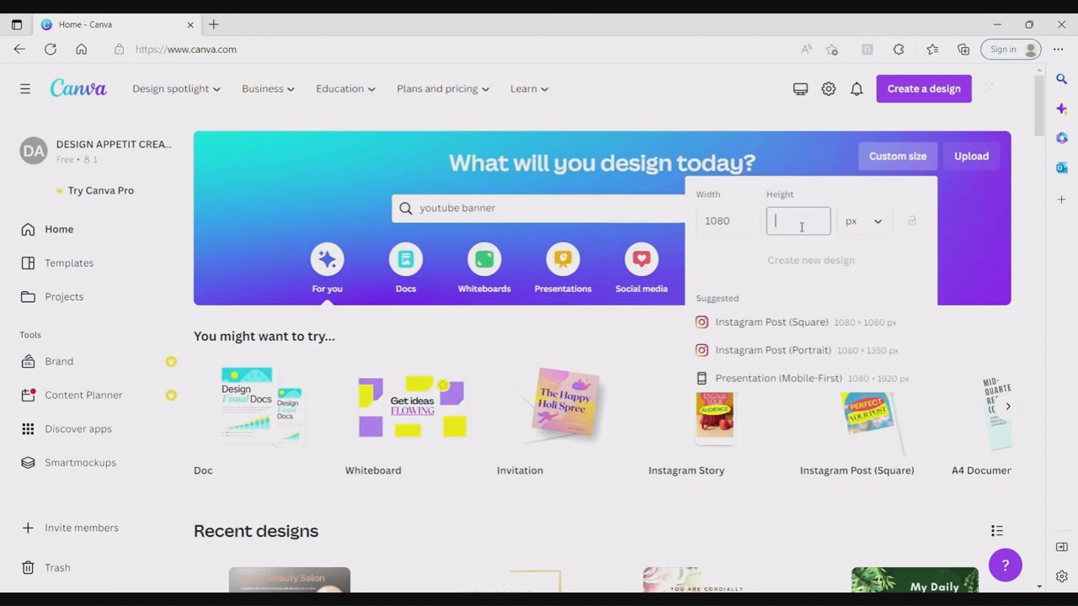
text(1080)
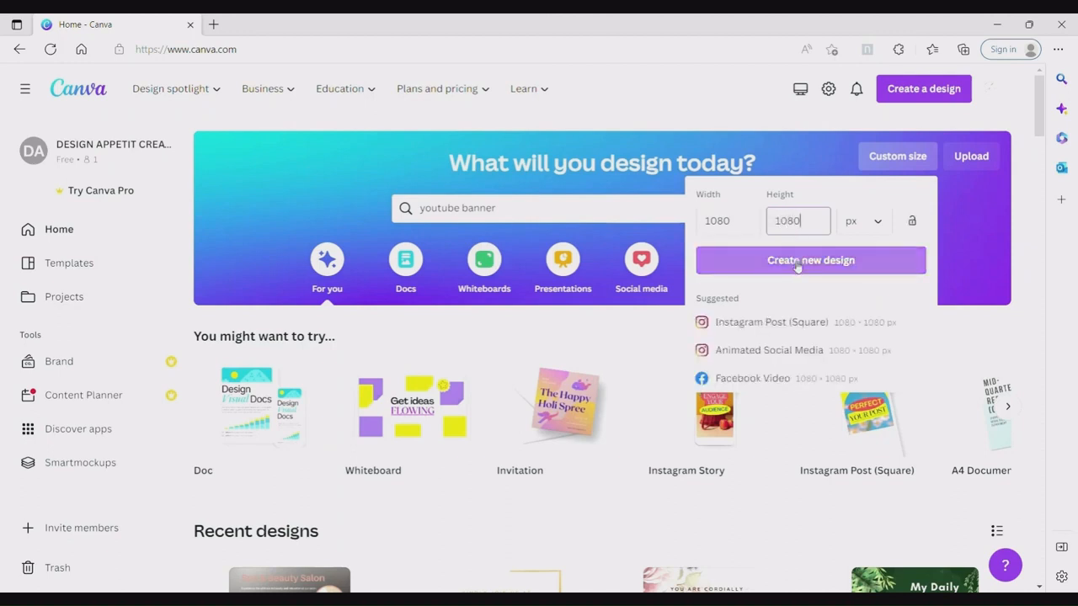
click(796, 264)
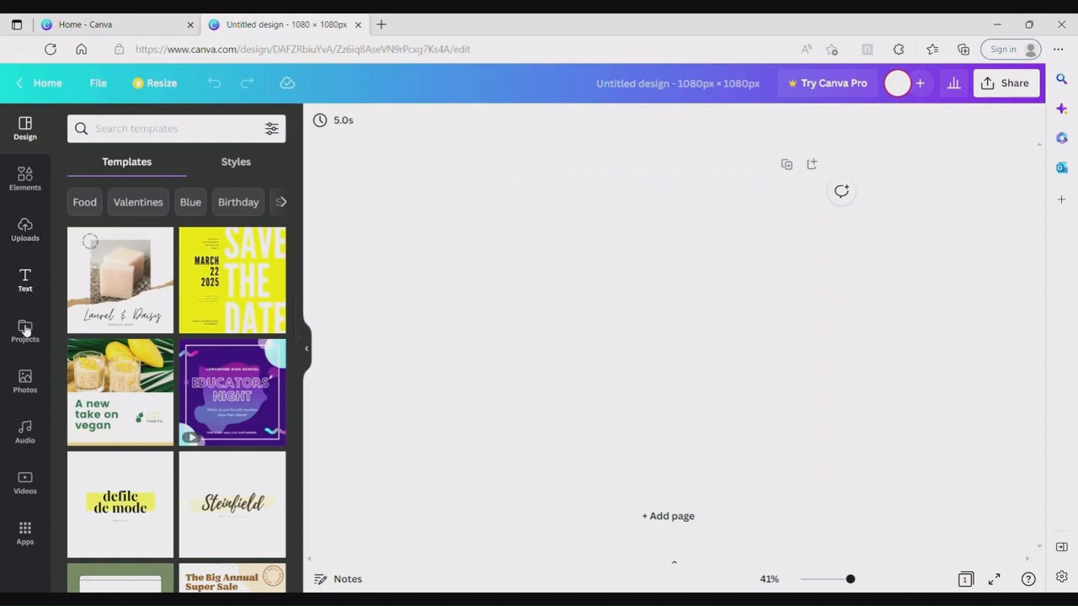
Search the photos for "gradient" and set the purple-to-peach gradient as the page background
click(26, 383)
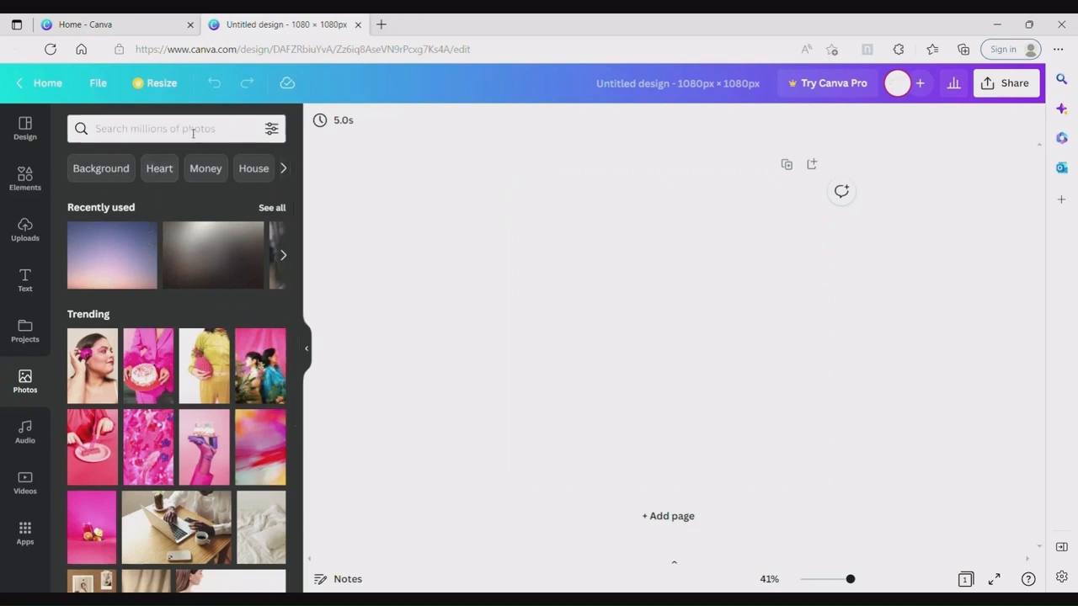
click(192, 131)
text(gr)
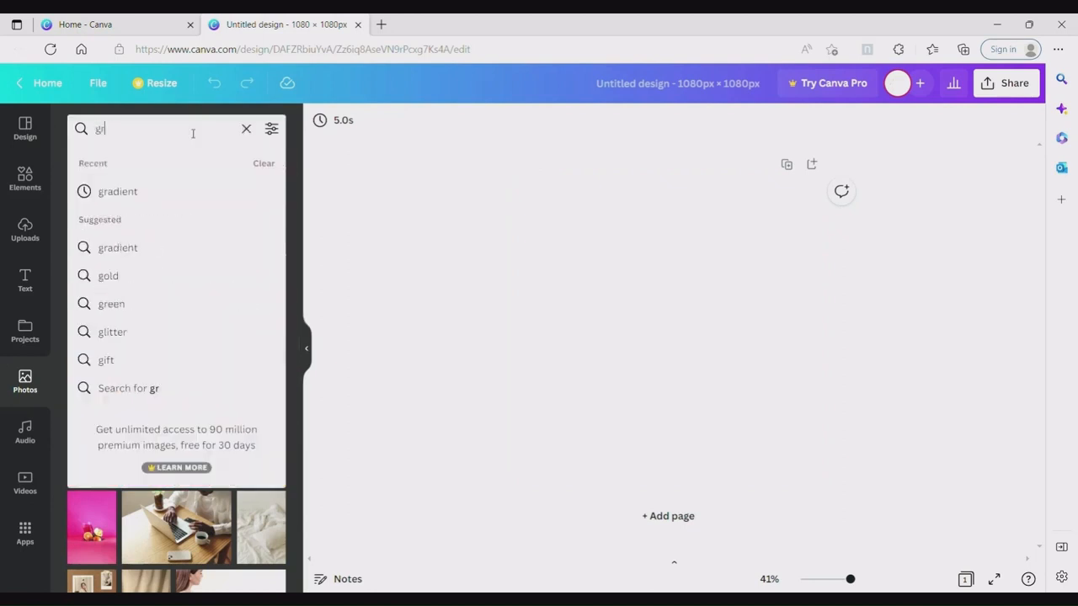
text(adi)
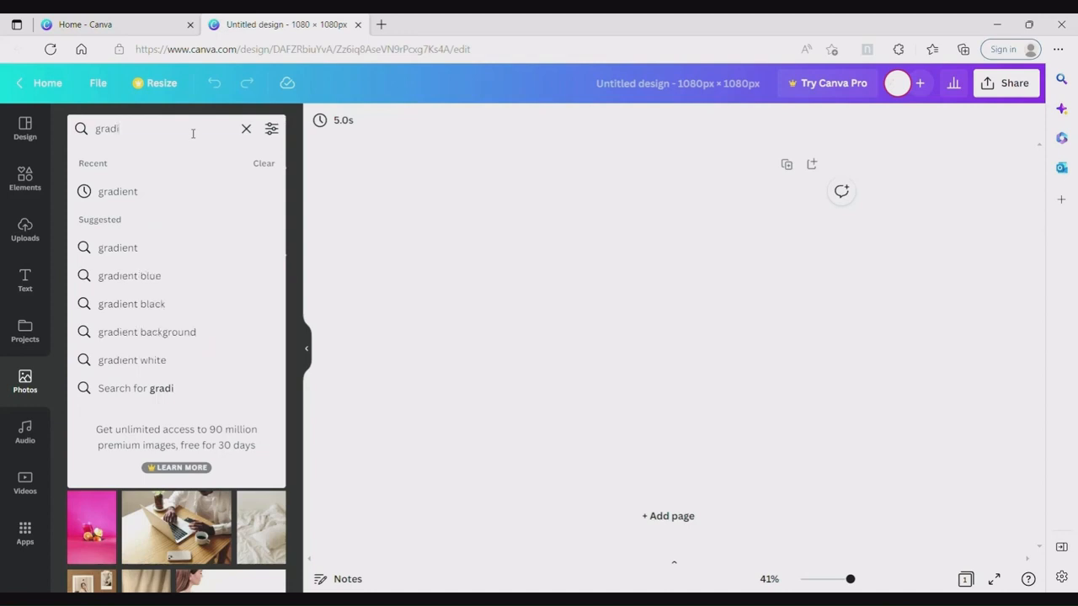
click(139, 190)
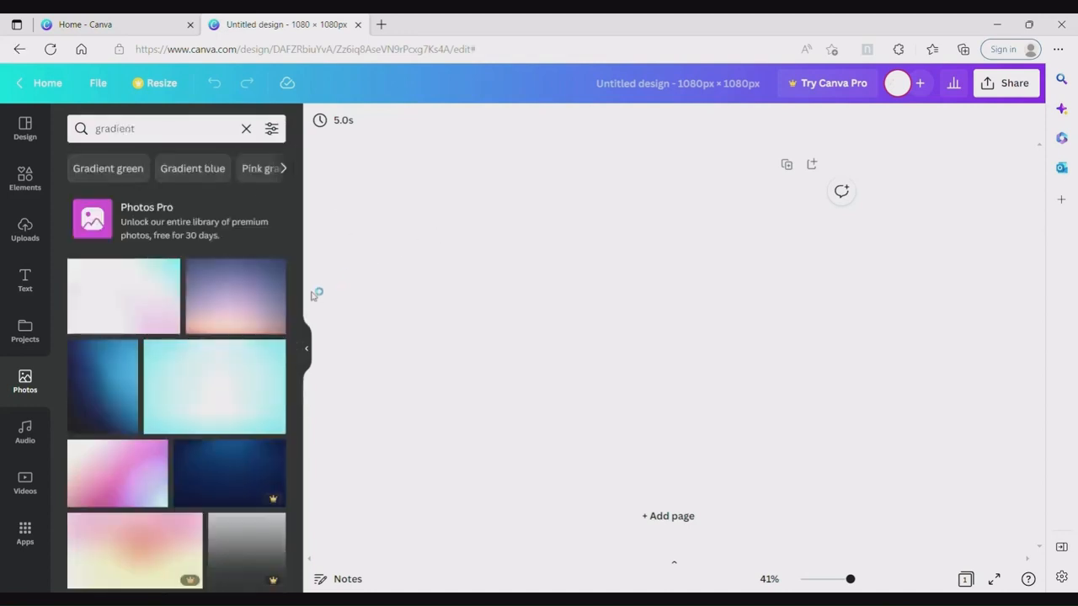
drag(299, 280, 315, 247)
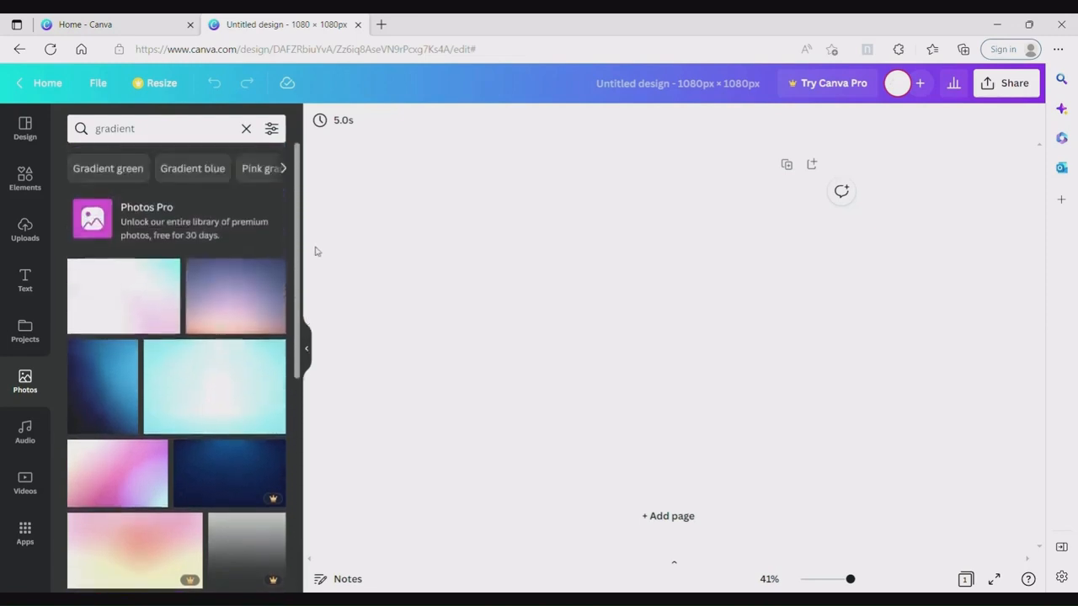
click(250, 301)
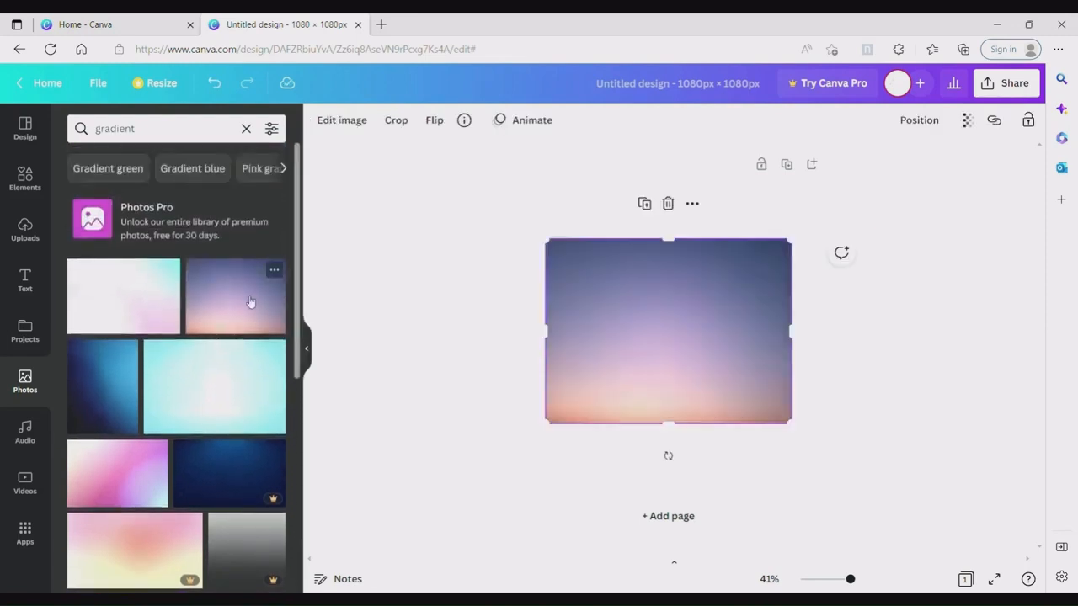
right_click(626, 322)
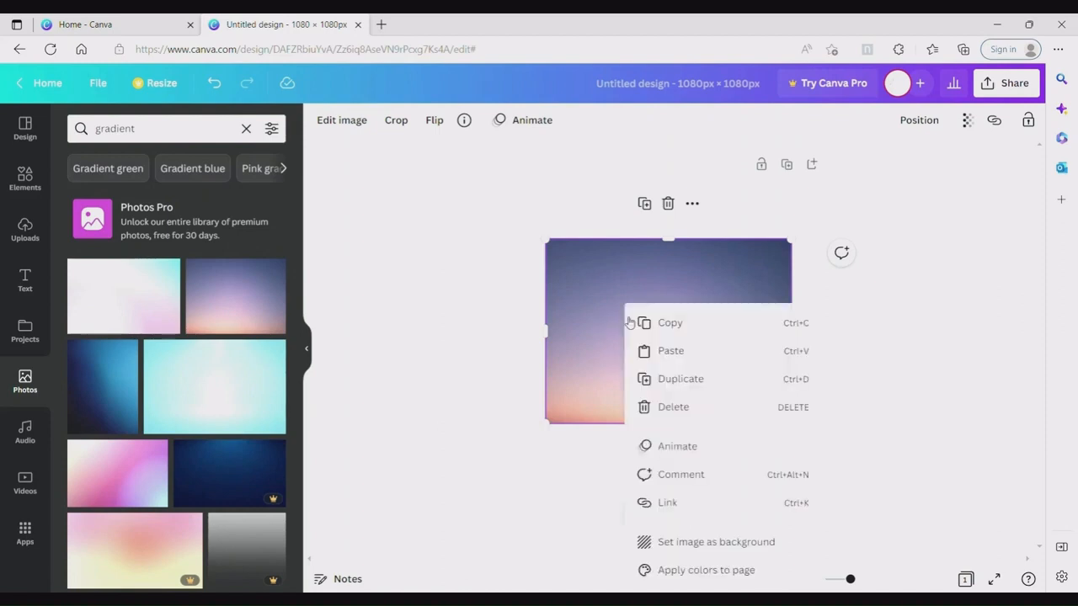
click(688, 542)
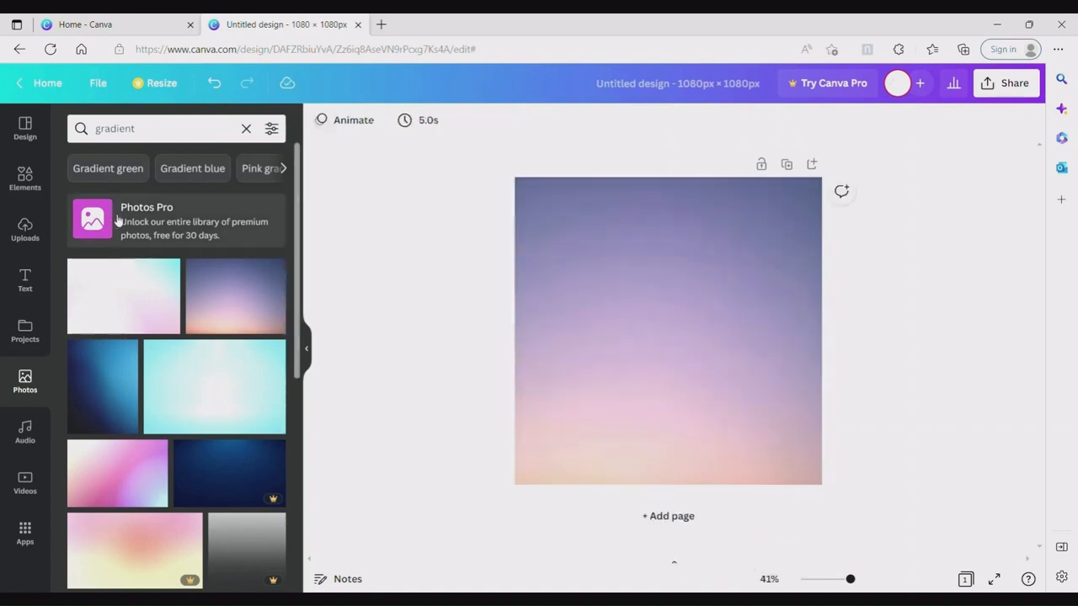
Add the GLOW font combination, enlarged to page width at the top of the page, and the Sparkle font combination beneath it
click(25, 280)
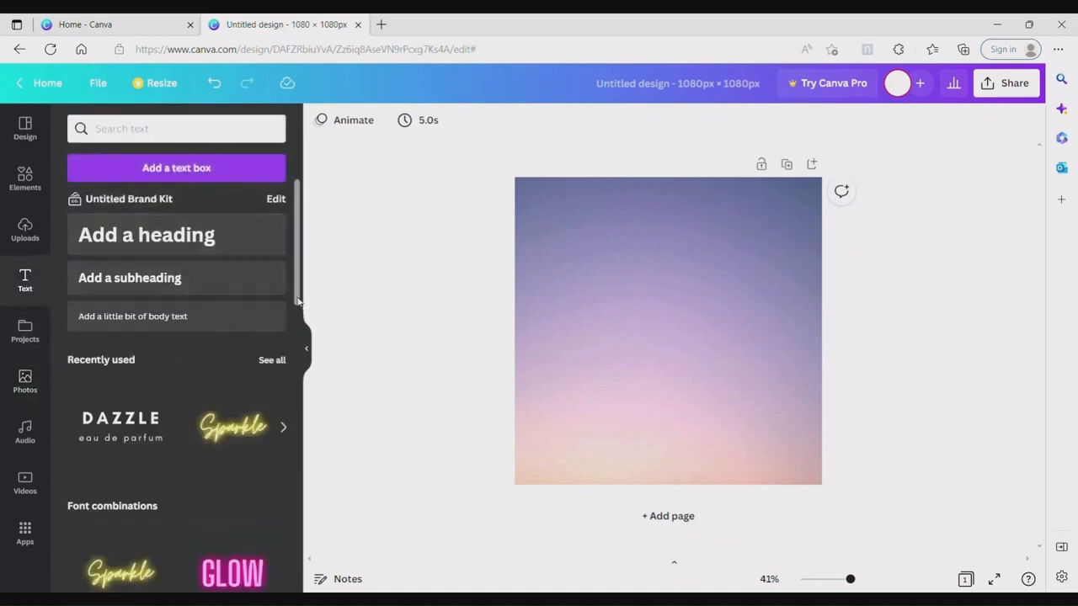
drag(298, 302, 302, 350)
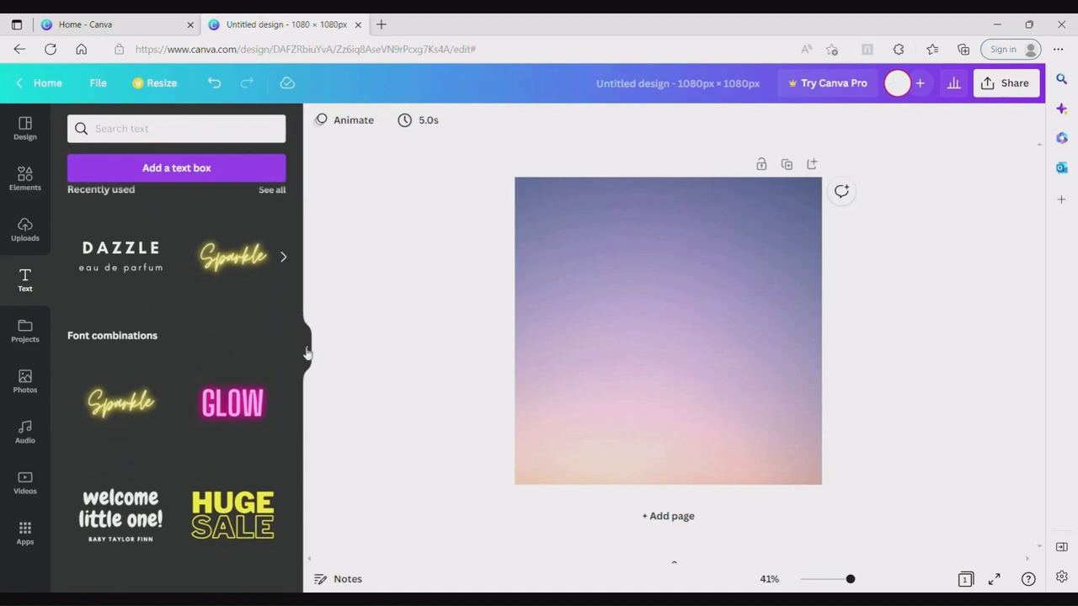
click(247, 410)
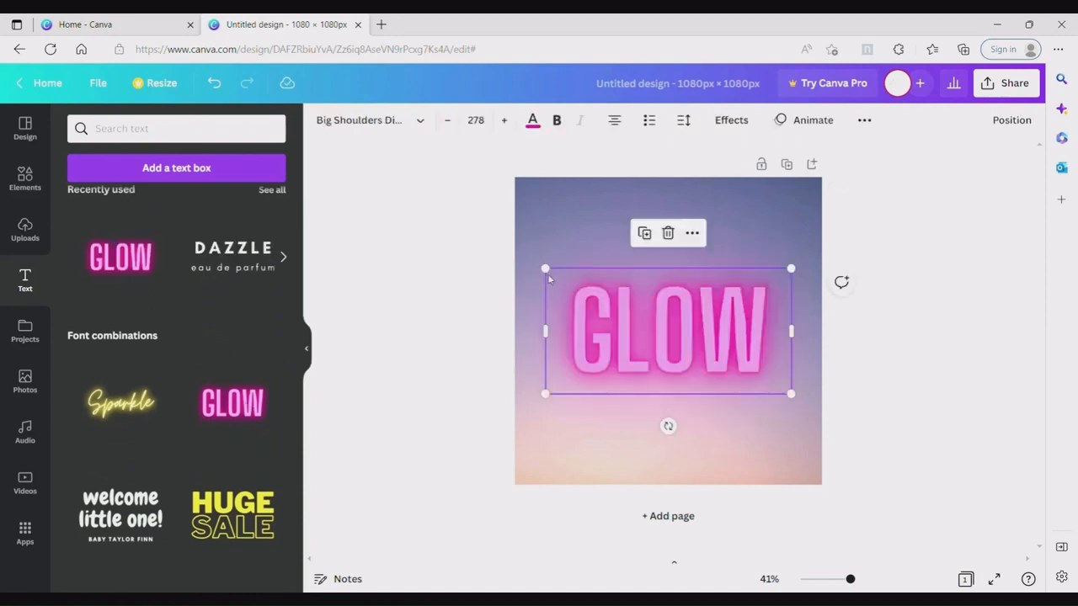
drag(549, 278, 521, 263)
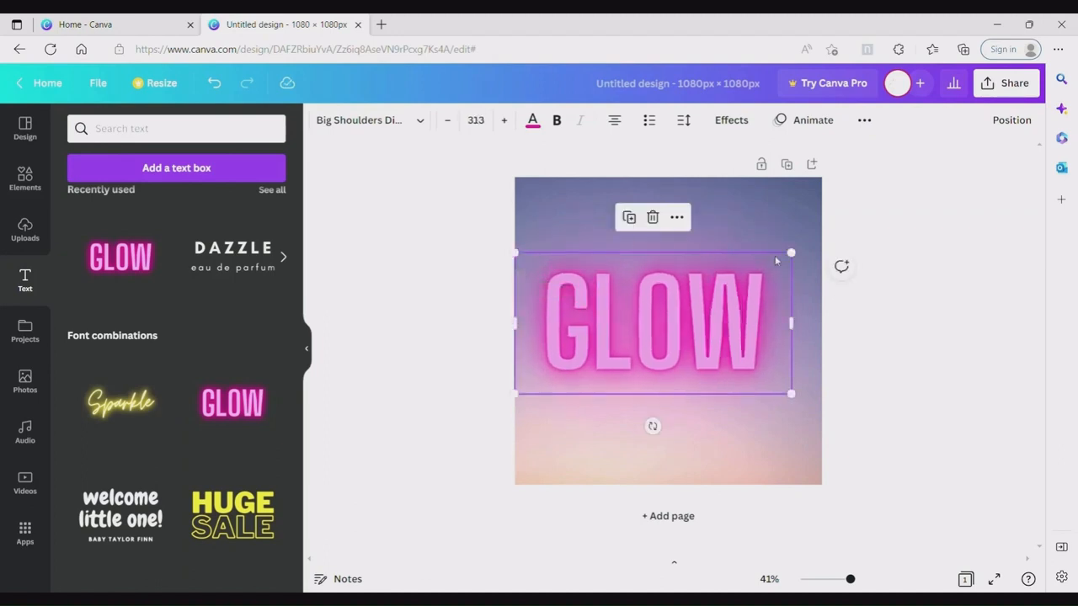
drag(795, 262, 825, 241)
drag(714, 328, 714, 268)
click(143, 405)
drag(722, 305, 718, 345)
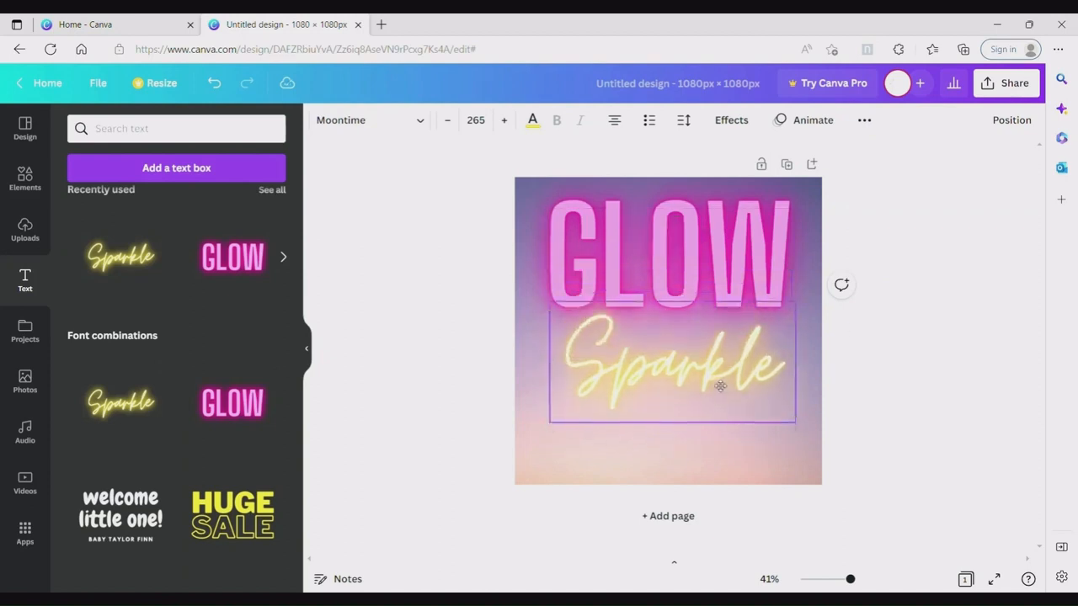
Replace the GLOW text with "APPOINTMENT" and fit it on one line across the page's top at font size 157
double_click(744, 269)
text(A)
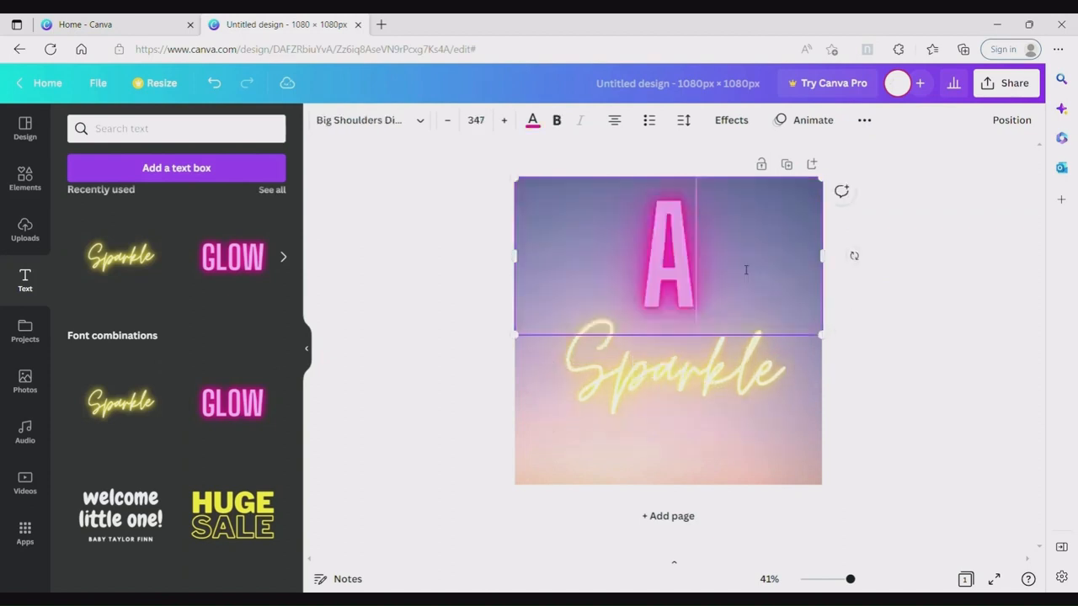
text(PPOINTMENT)
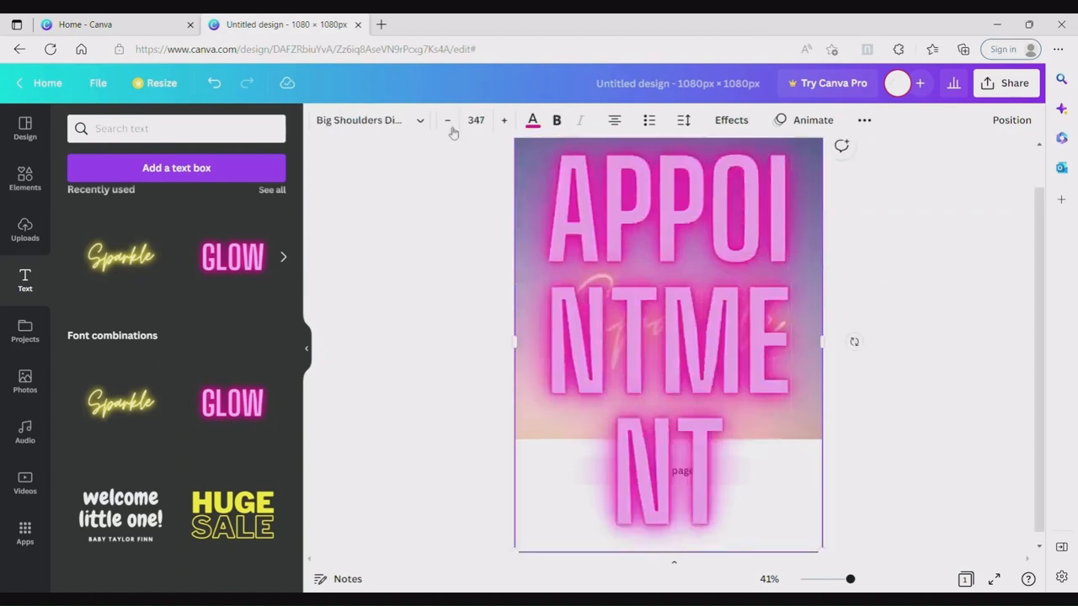
click(448, 121)
click(448, 121)
drag(821, 454, 653, 298)
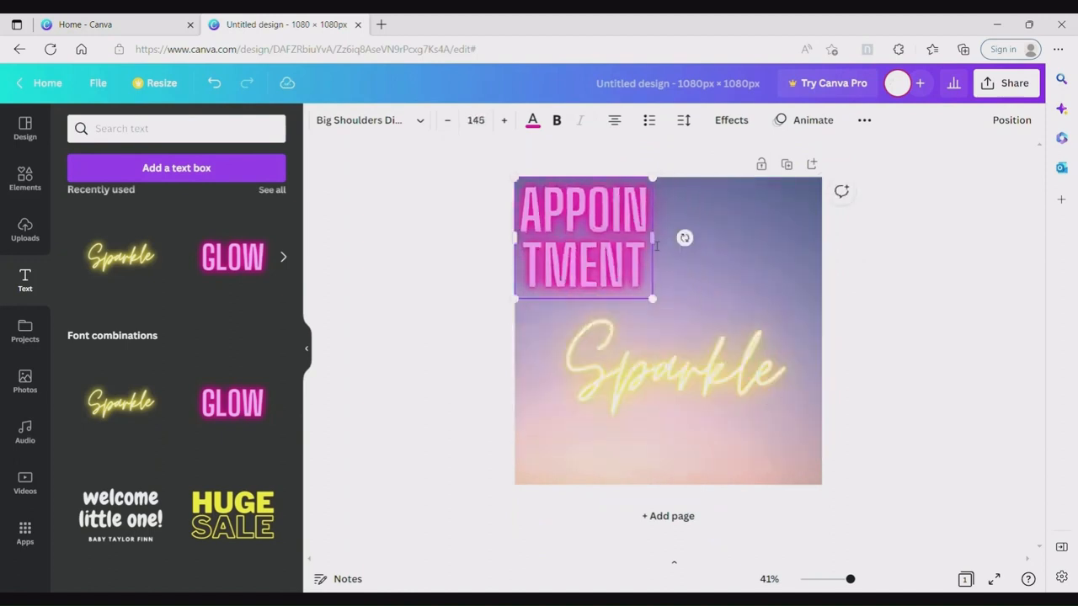
drag(652, 238, 825, 235)
click(505, 121)
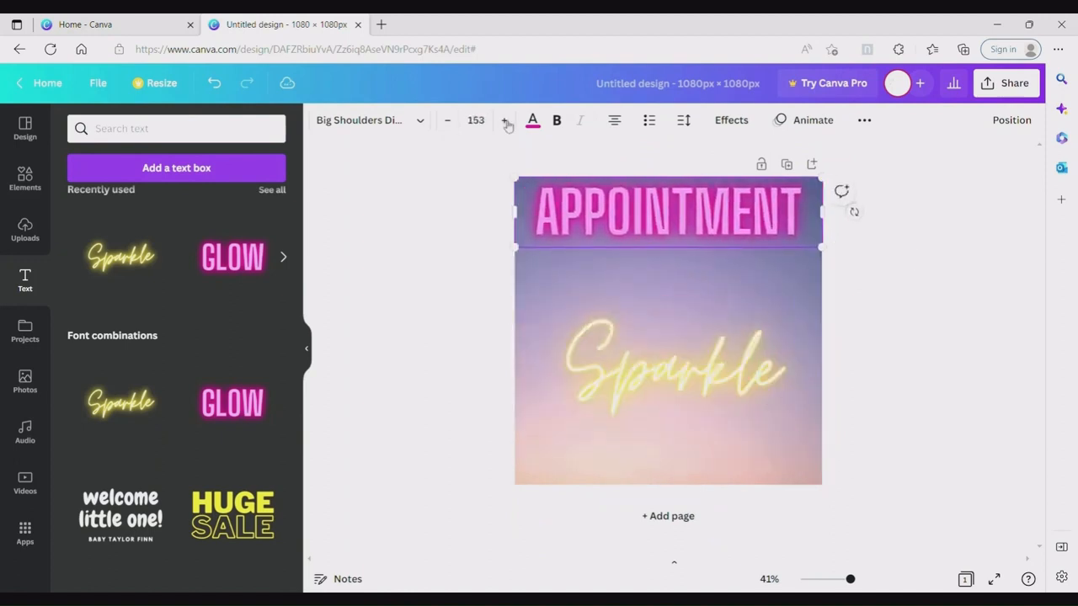
Shrink the Sparkle text to size 181, move it up to overlap the bottom of APPOINTMENT, and change its wording to "Available"
click(695, 308)
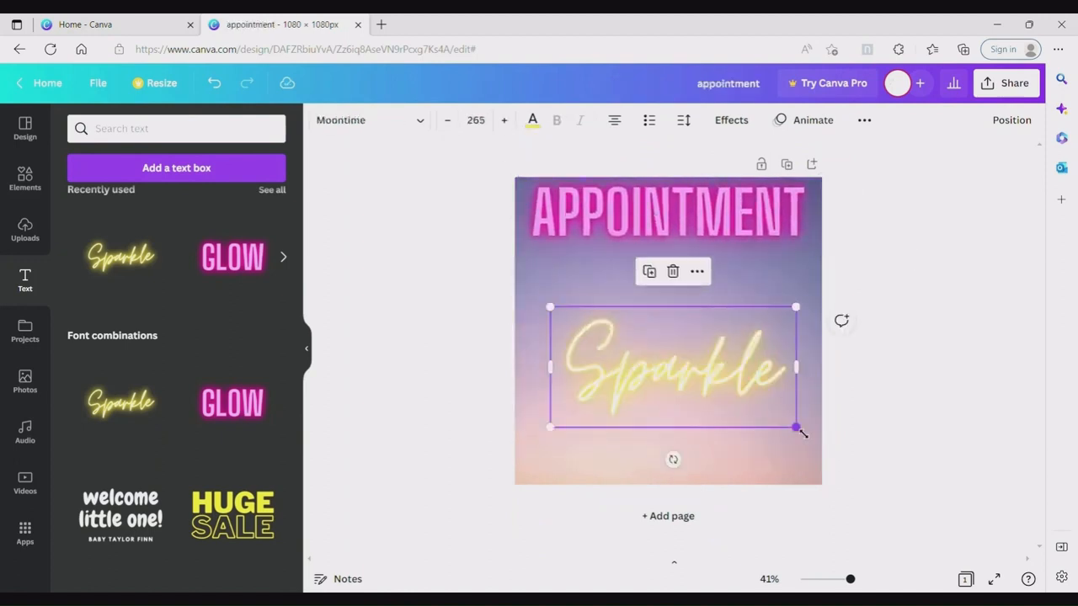
drag(797, 427, 720, 388)
drag(668, 355, 696, 262)
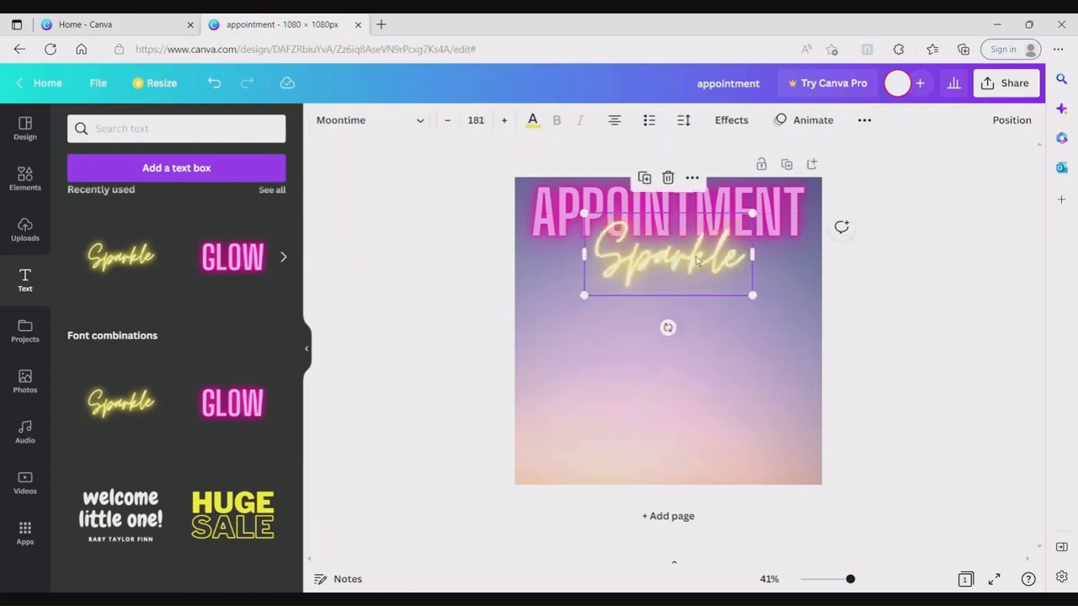
double_click(696, 262)
text(Available)
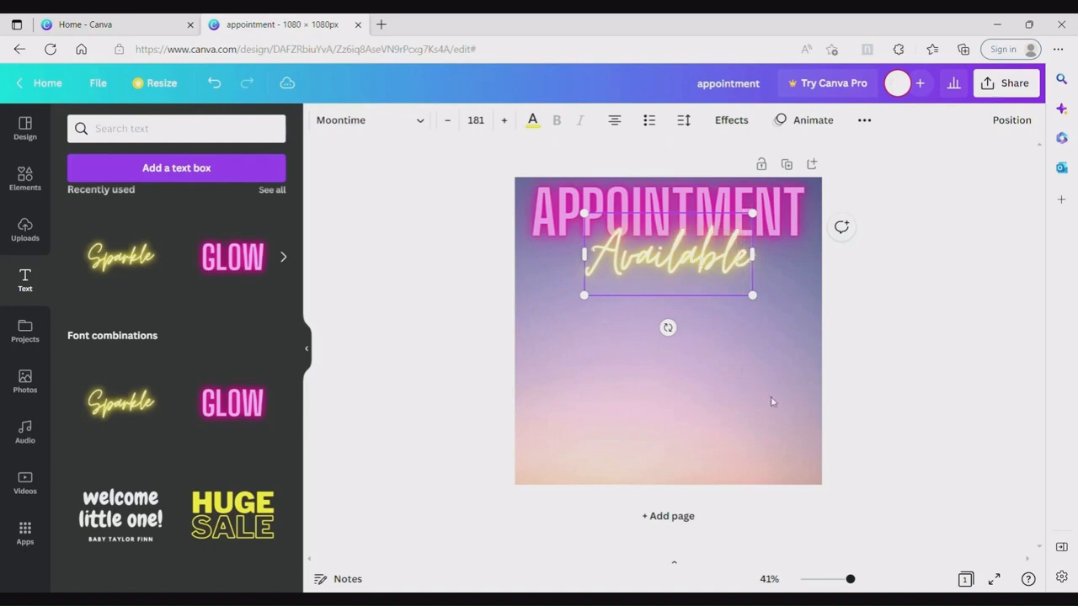
click(772, 401)
Recolor the APPOINTMENT and Available texts with the dark slate-blue photo color
click(547, 211)
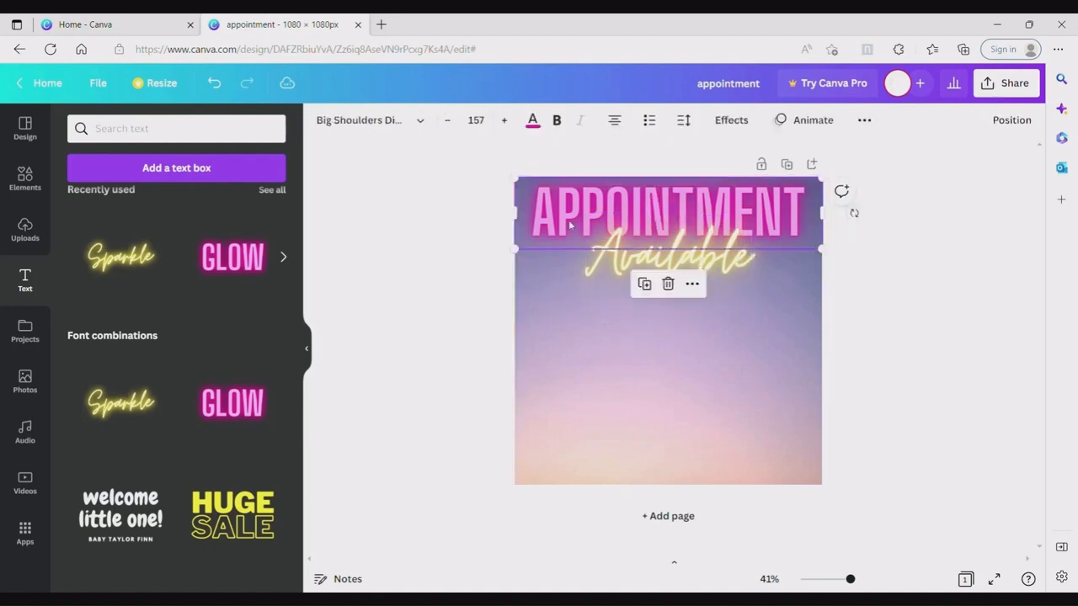
click(532, 120)
click(165, 377)
click(610, 259)
click(164, 379)
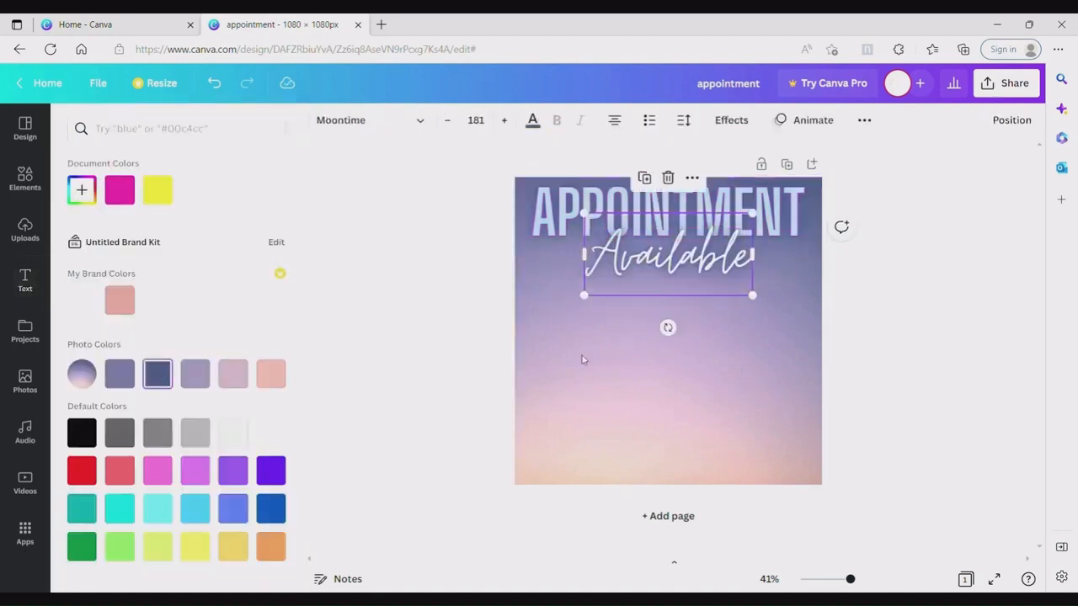
click(581, 360)
Group the APPOINTMENT and Available texts together
click(688, 345)
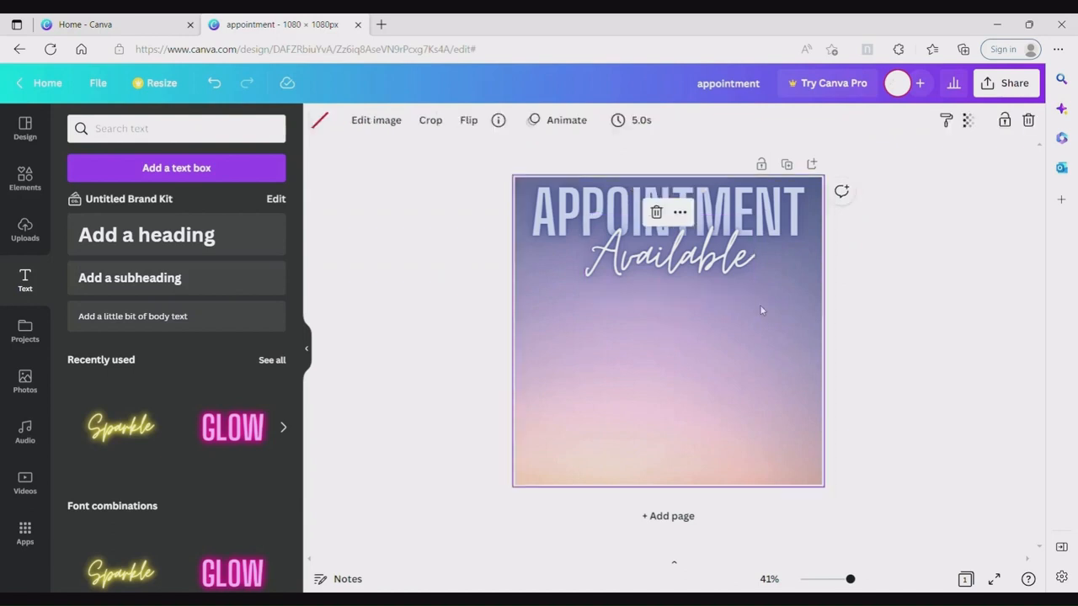
drag(709, 210, 707, 211)
click(1014, 119)
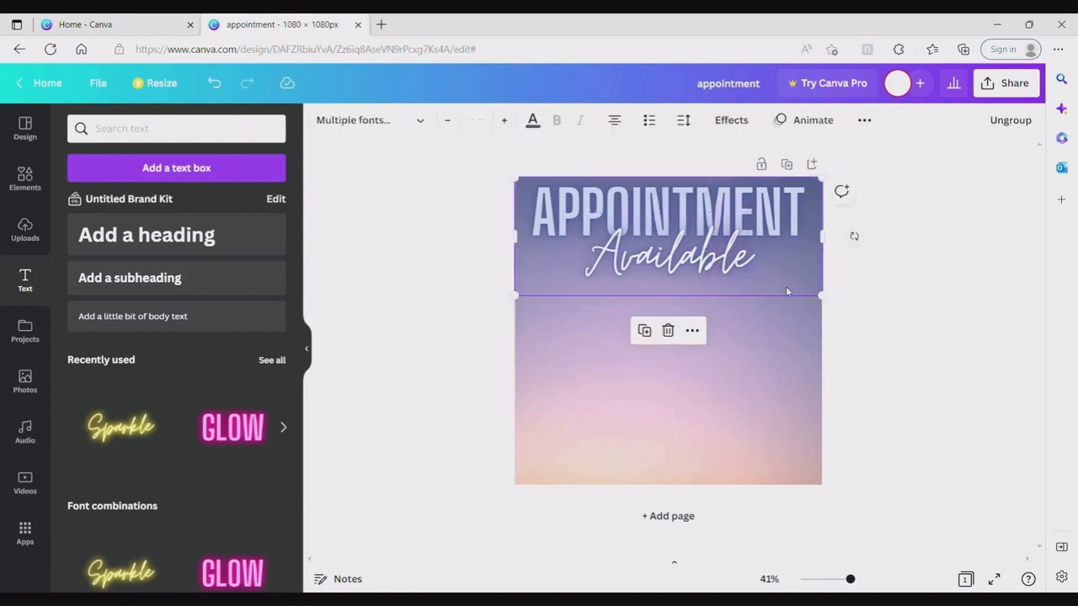
click(780, 332)
Add a subheading text box, shrink it to size 31.8, and place it against the right margin near mid-height of the page
scroll(299, 505, down, 10)
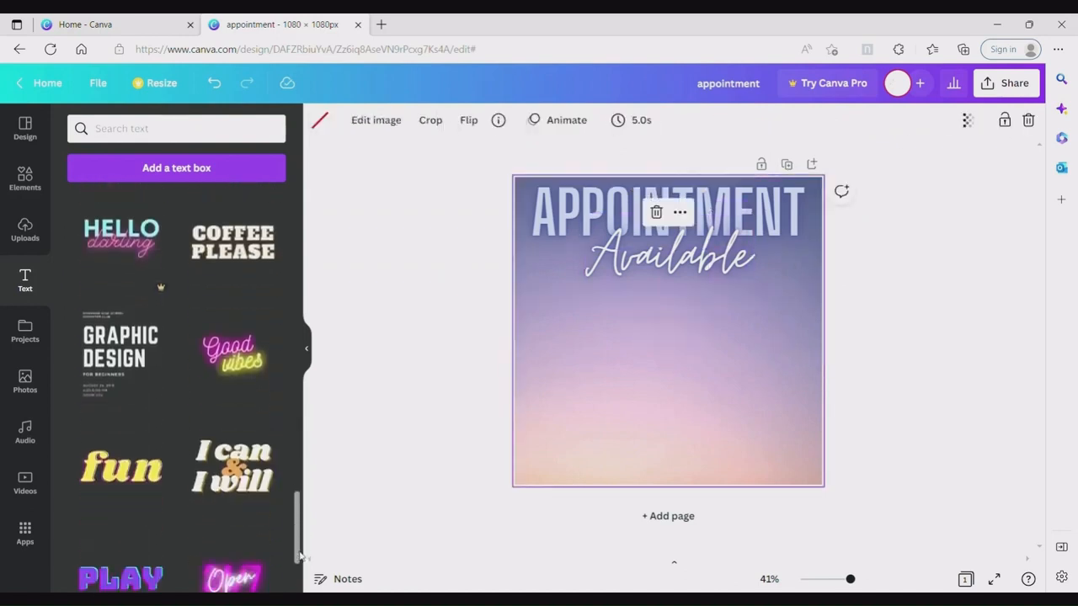
drag(299, 557, 305, 194)
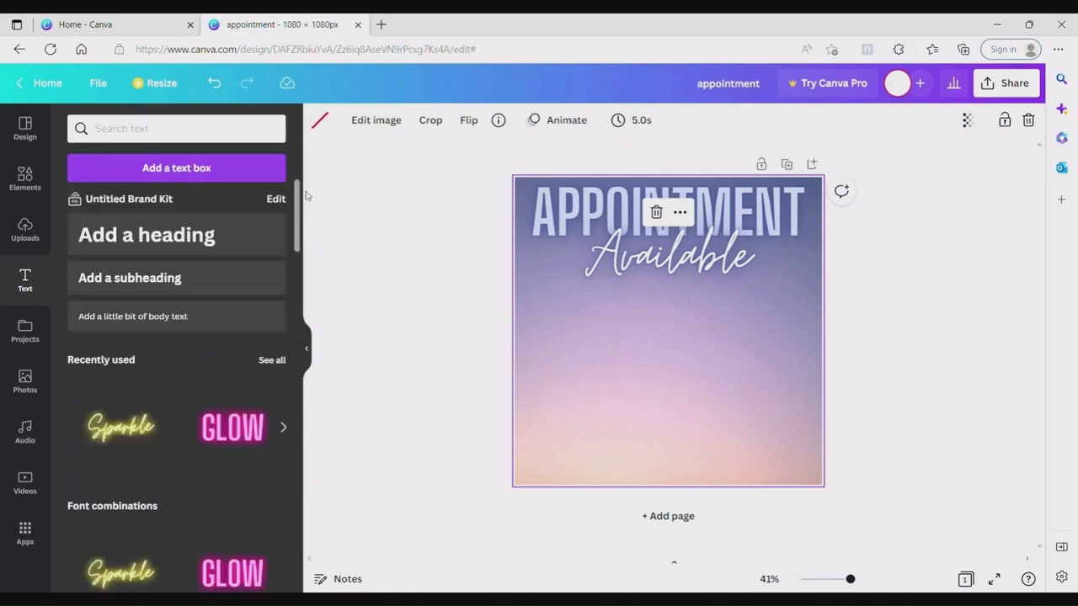
click(201, 287)
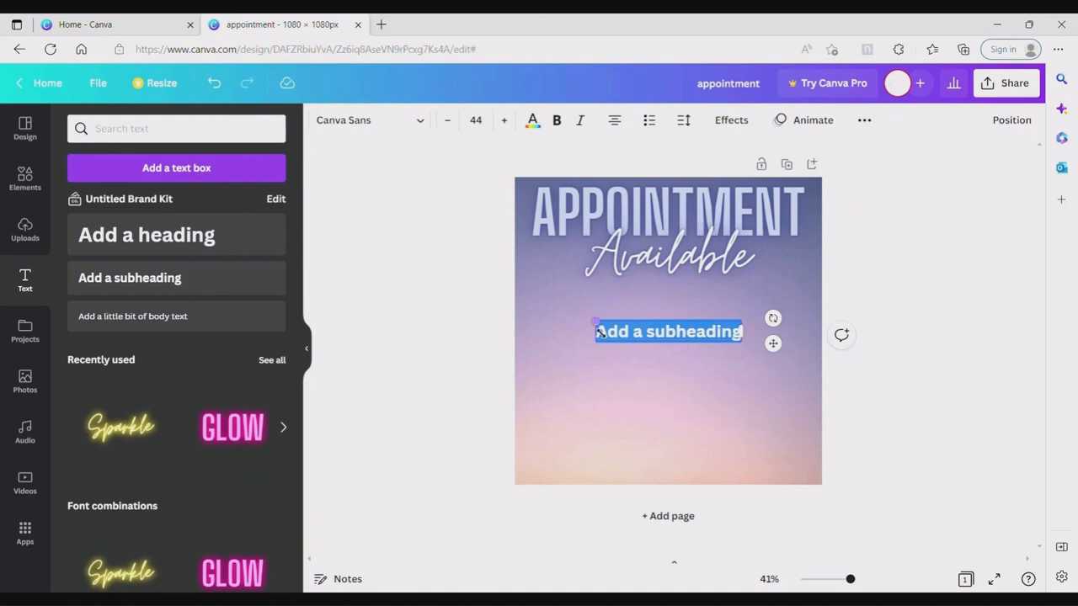
drag(598, 330, 639, 336)
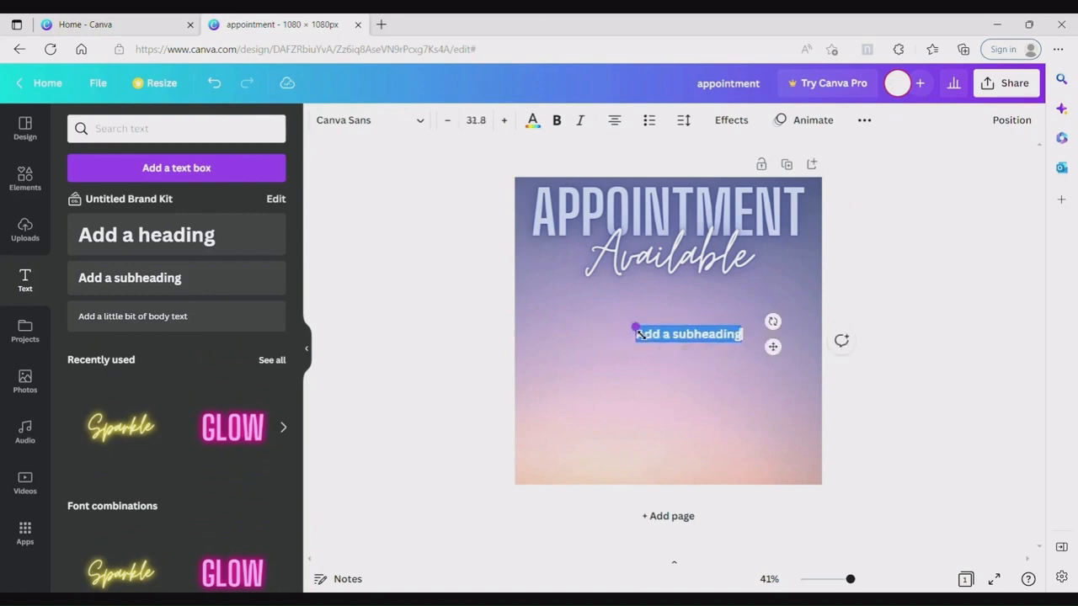
drag(773, 346, 837, 345)
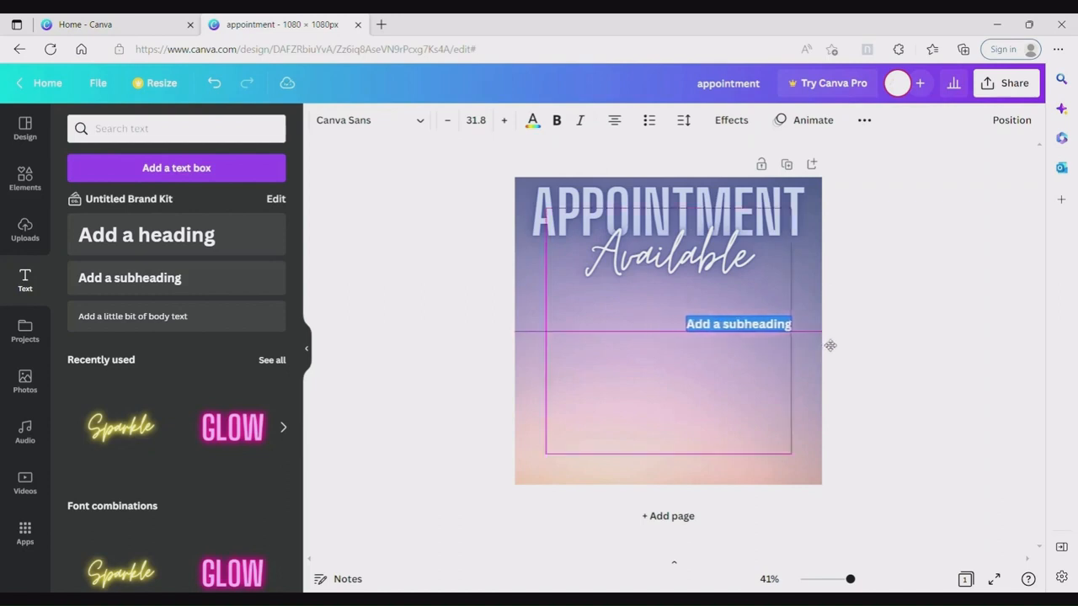
Change the subheading's wording to "Services Offered"
click(770, 364)
double_click(774, 331)
text(Services Off)
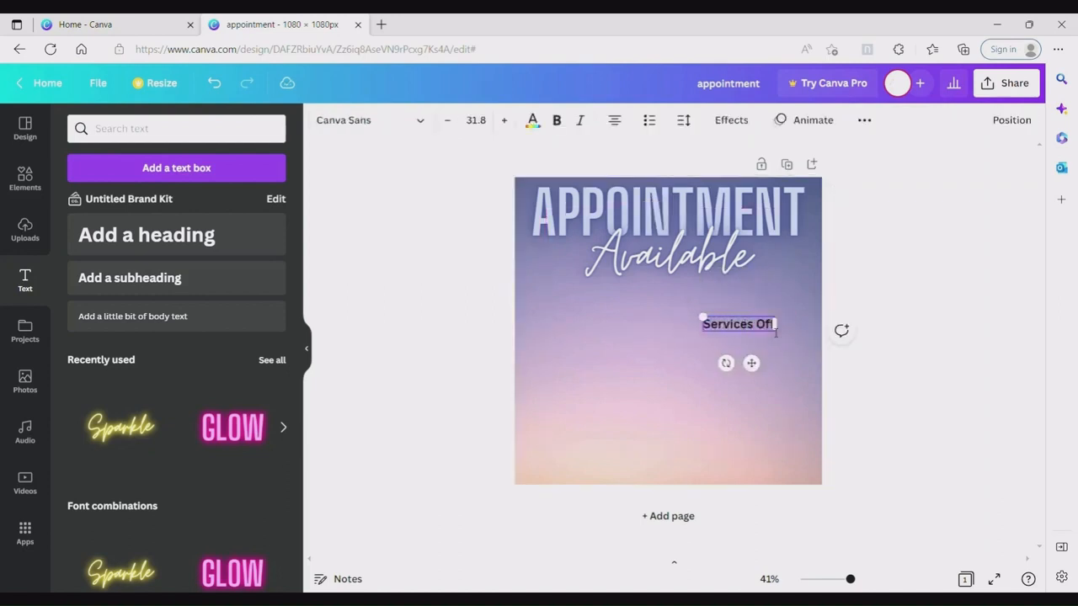
text(ered)
mouse_move(751, 363)
mouse_down()
mouse_move(764, 368)
mouse_move(755, 364)
mouse_up()
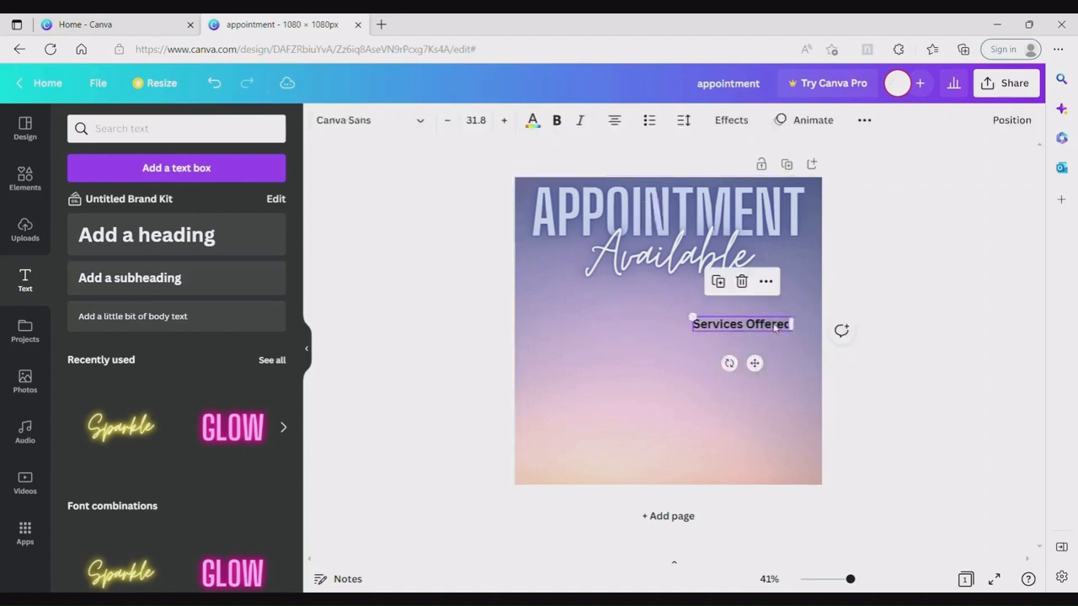
Duplicate the Services Offered text below itself to list two services, "Box Braids" and "Soft Dread"
key(ctrl+d)
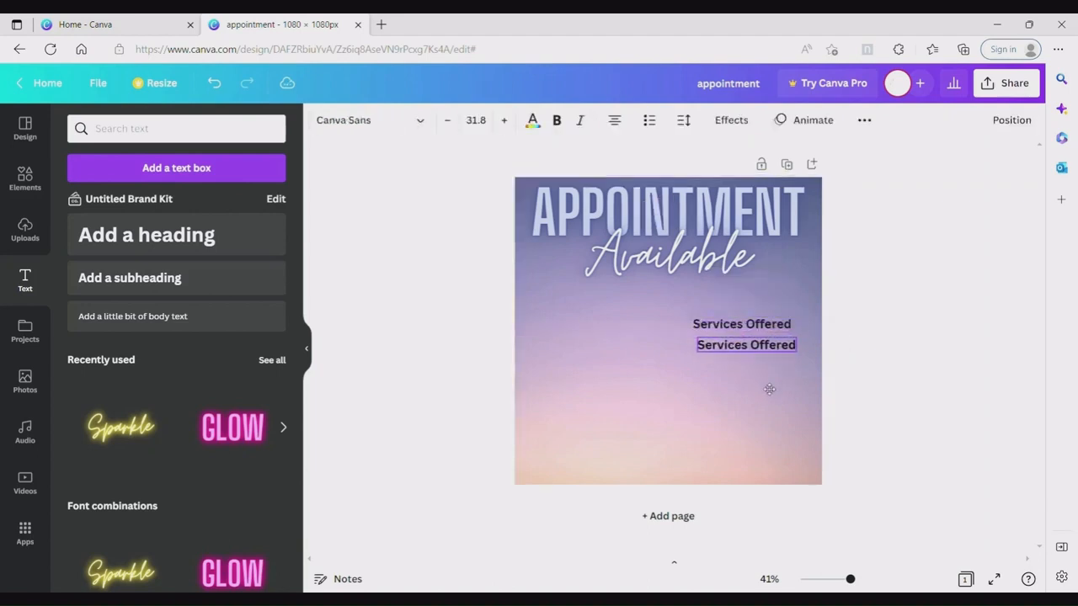
text(Box)
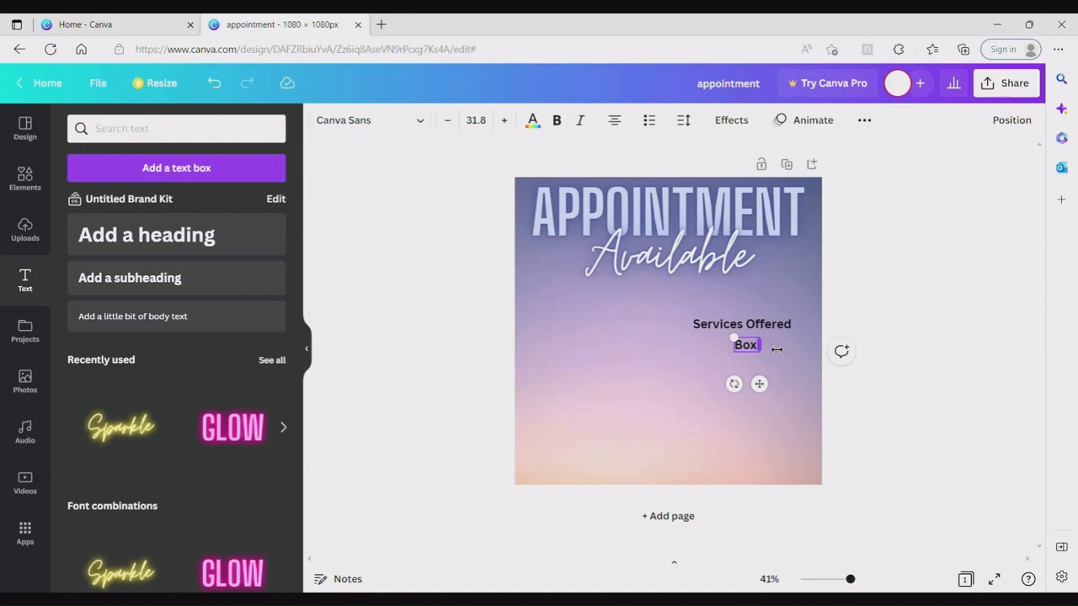
text( Braids)
key(Escape)
key(ctrl+d)
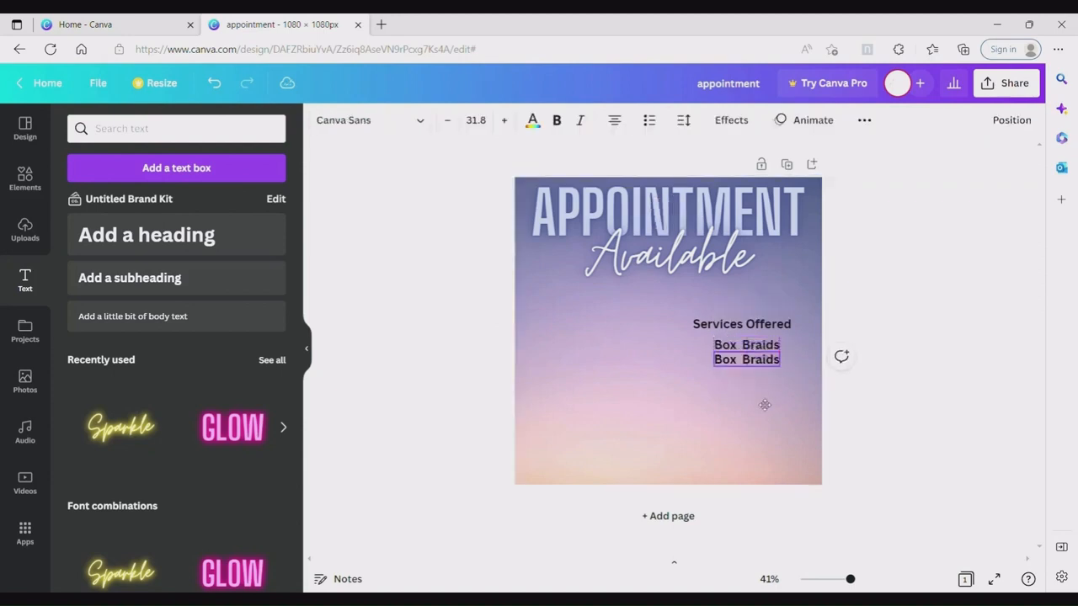
double_click(735, 370)
text(Soft Dread)
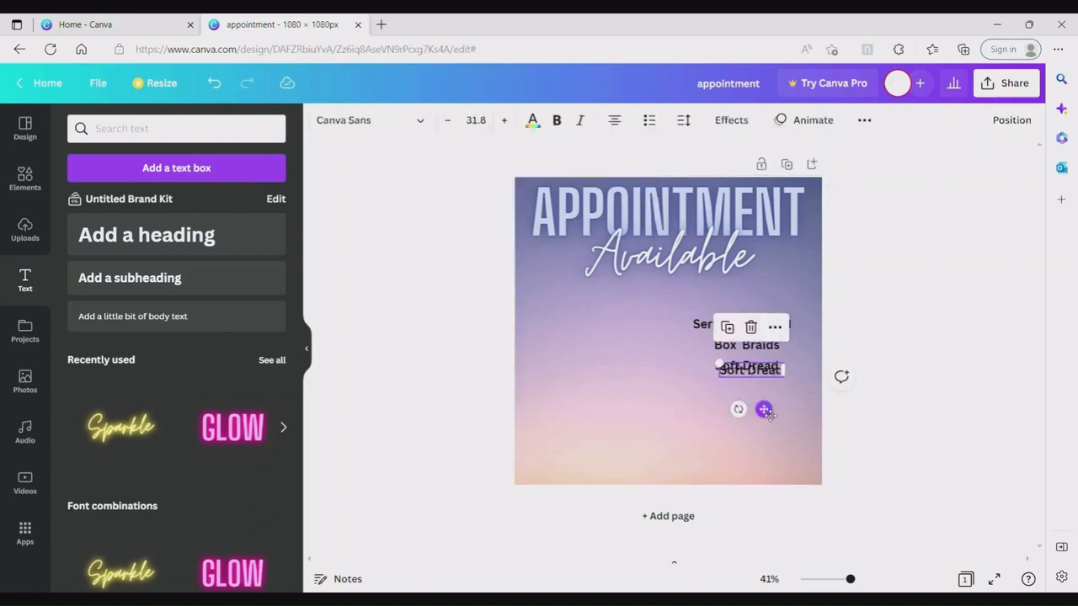
Duplicate the last service line twice further down and change the copies to "Kinky Twist" and "Silky Braids"
drag(760, 405, 762, 428)
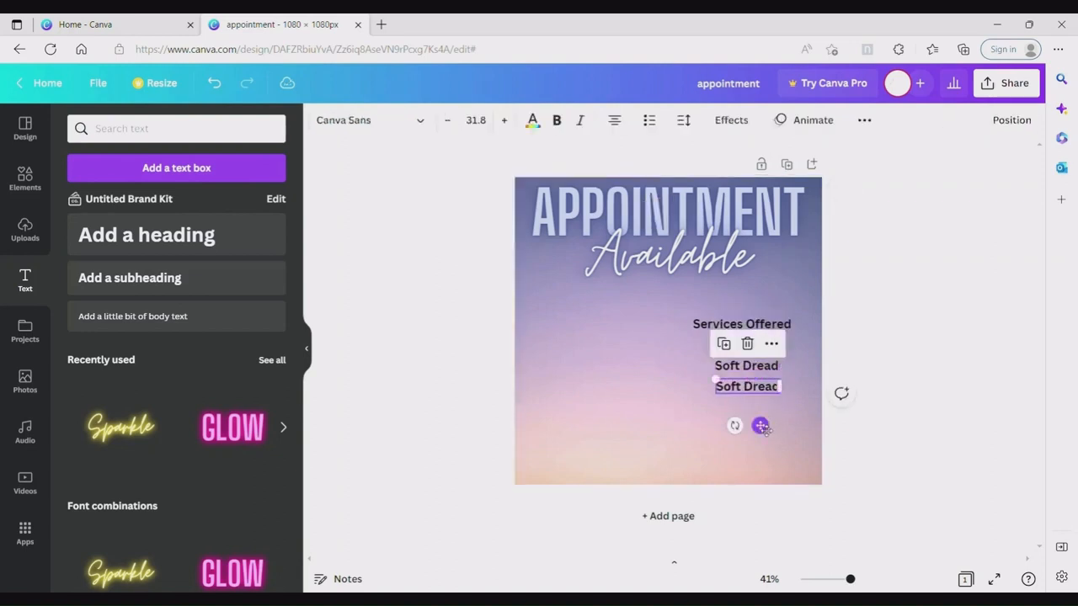
key(Return)
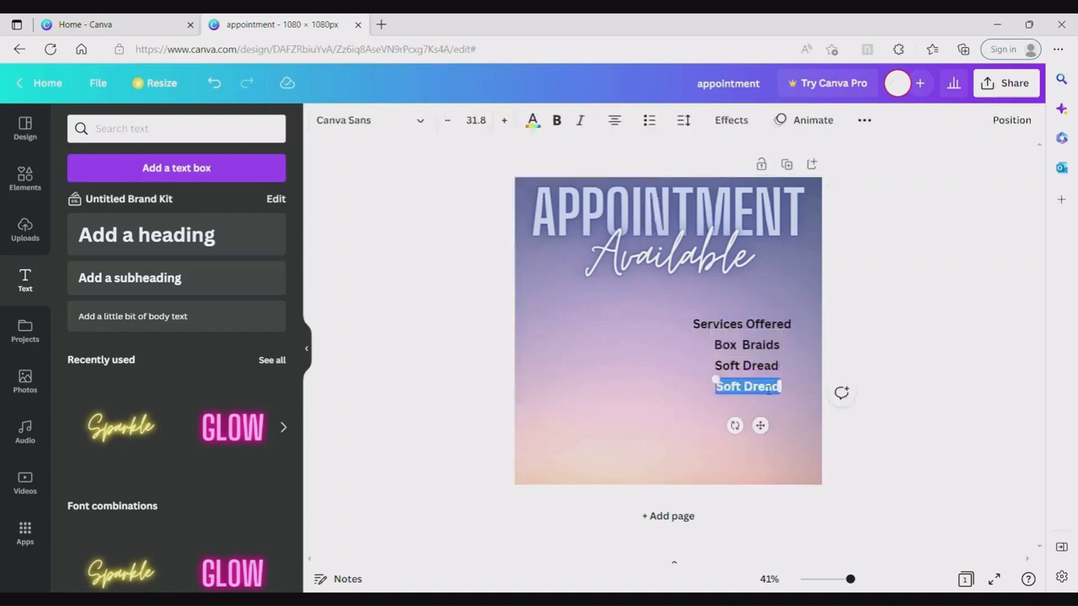
text(Kinky Twist)
key(ctrl+d)
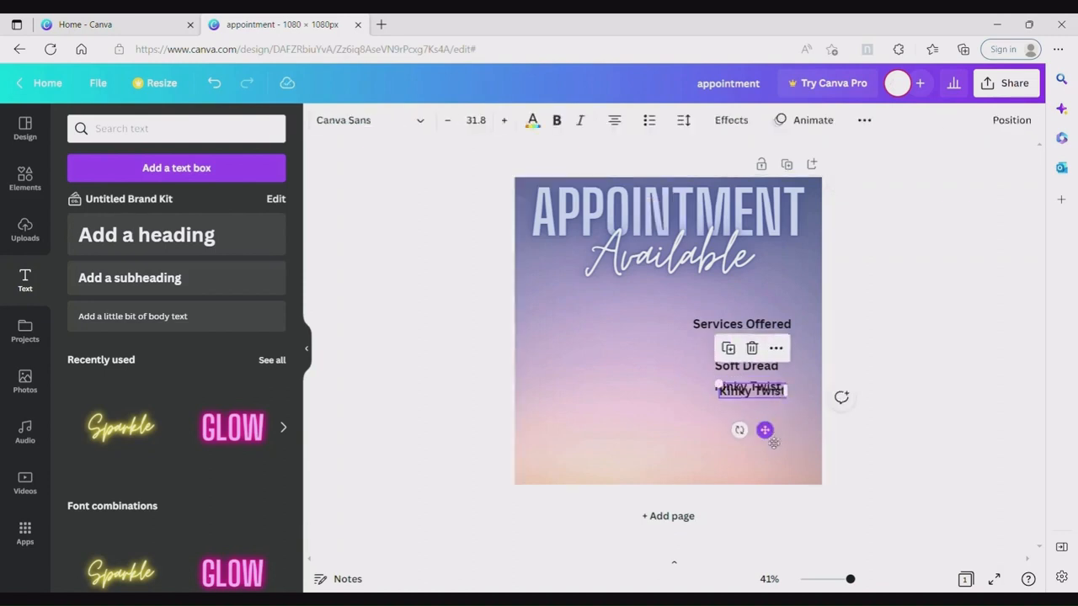
drag(766, 433, 763, 450)
triple_click(774, 410)
text(Silky Braids)
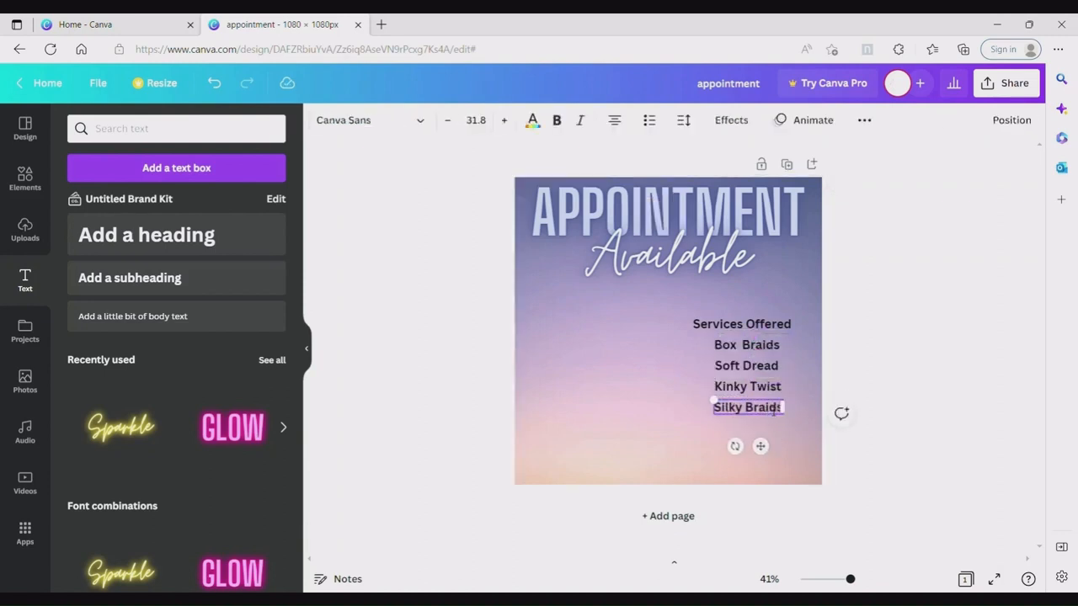
Shift the four service names together so they line up with the right edge of Services Offered
click(675, 397)
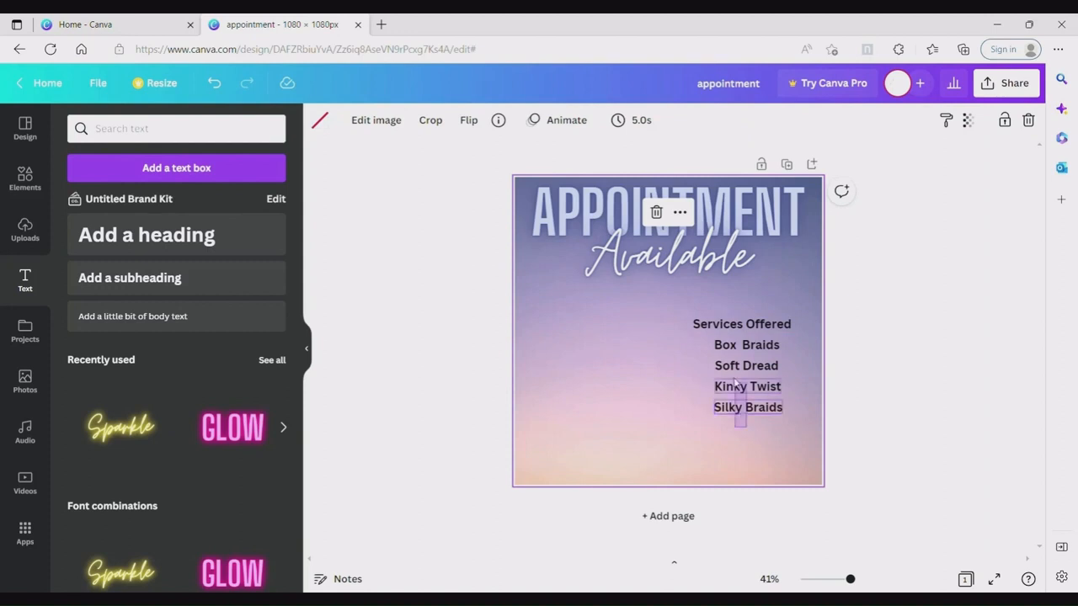
drag(738, 418, 796, 428)
click(713, 353)
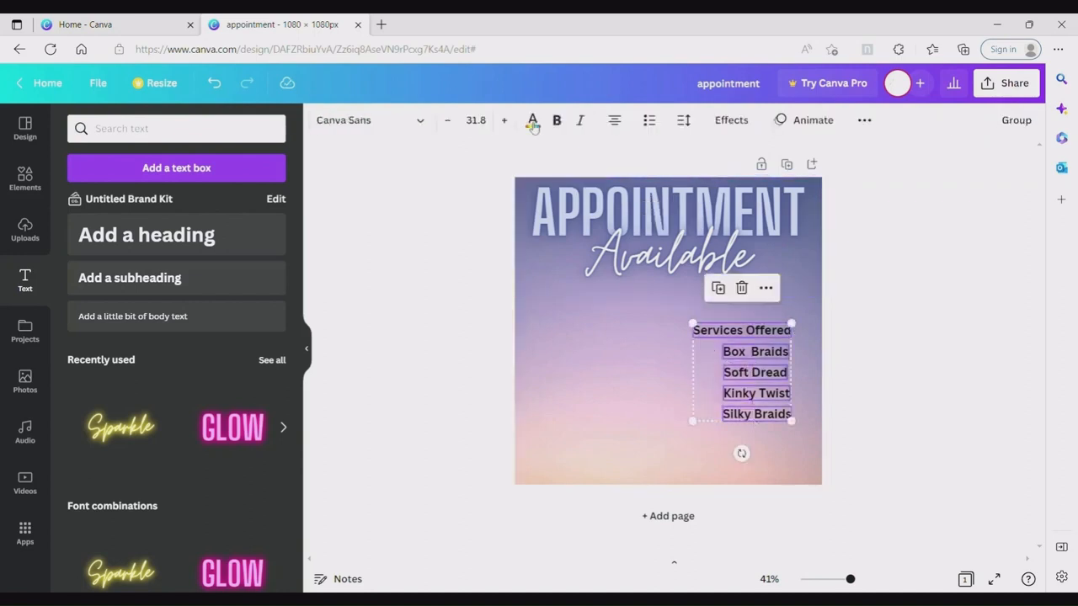
Recolor Services Offered and the four service names with the white brand color
click(532, 120)
click(196, 190)
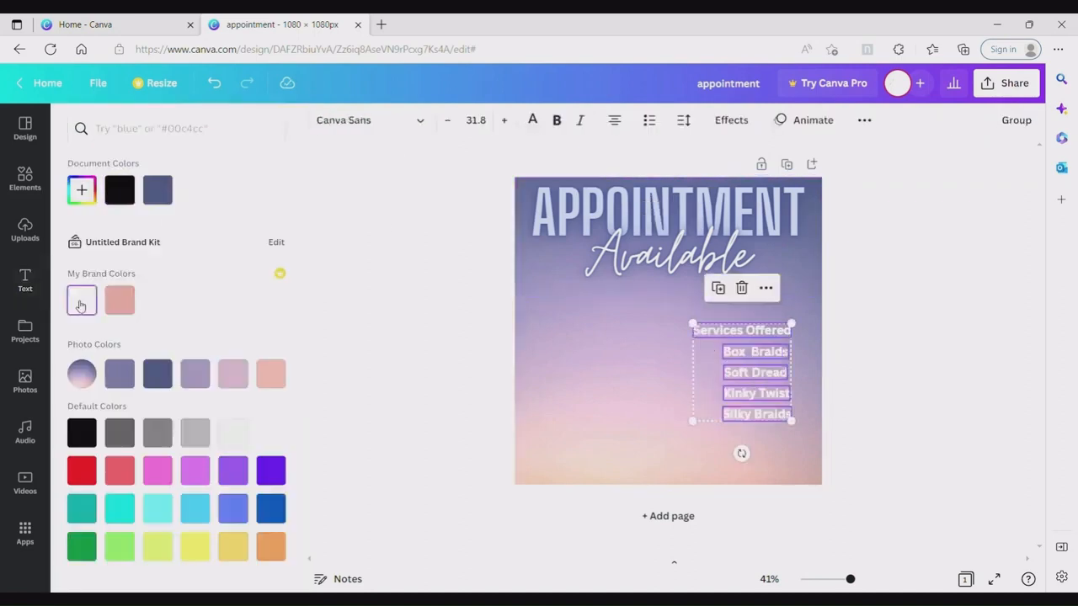
click(589, 386)
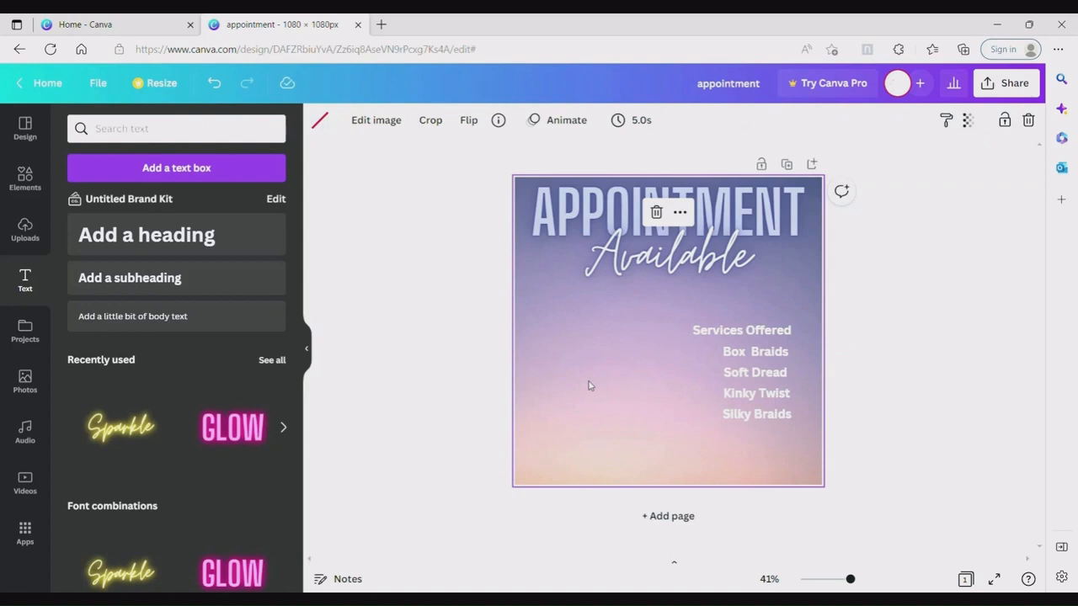
Search the elements for "tick", add the green check mark graphic, and shrink it to fit just left of Box Braids
click(27, 178)
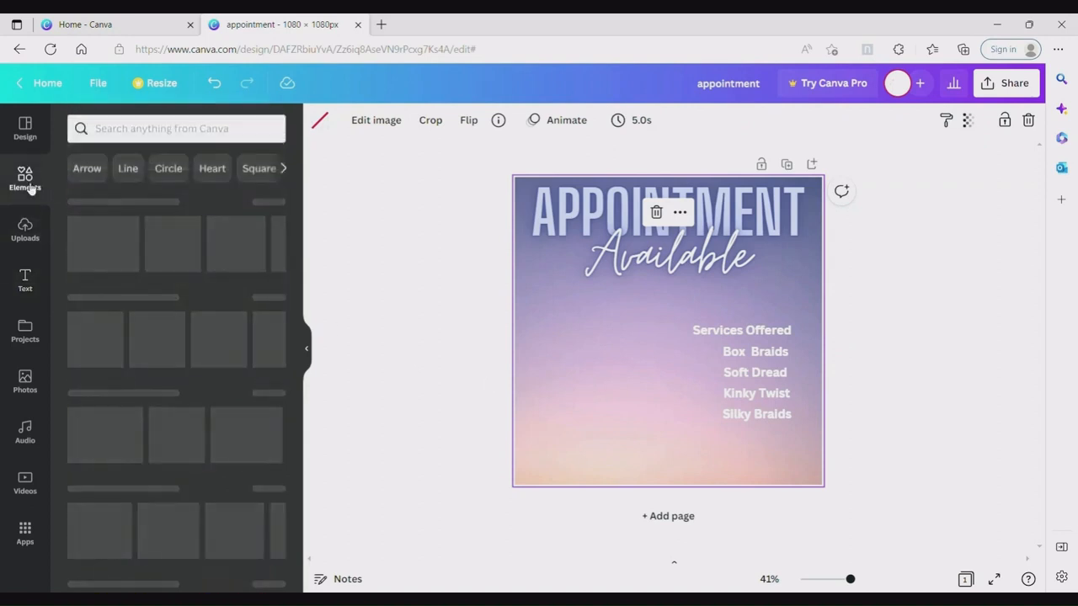
click(147, 129)
text(t)
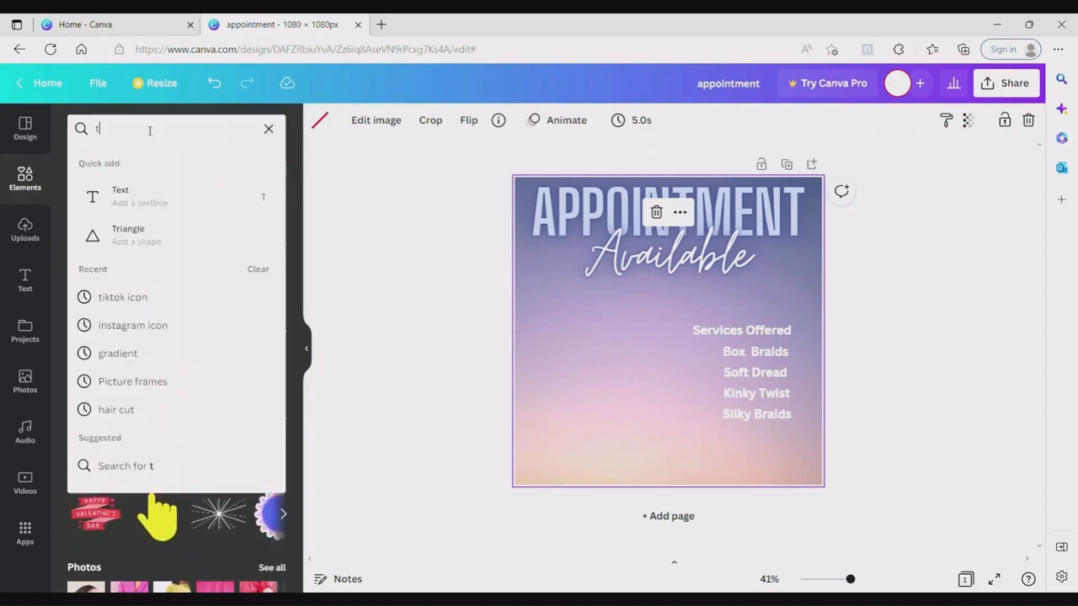
text(ick)
key(Return)
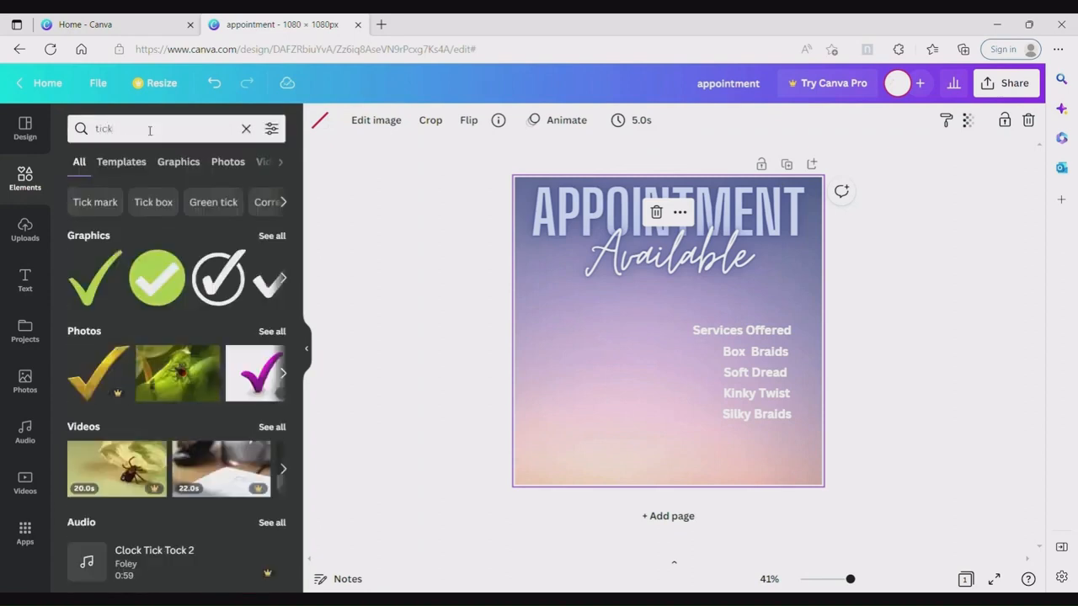
click(97, 289)
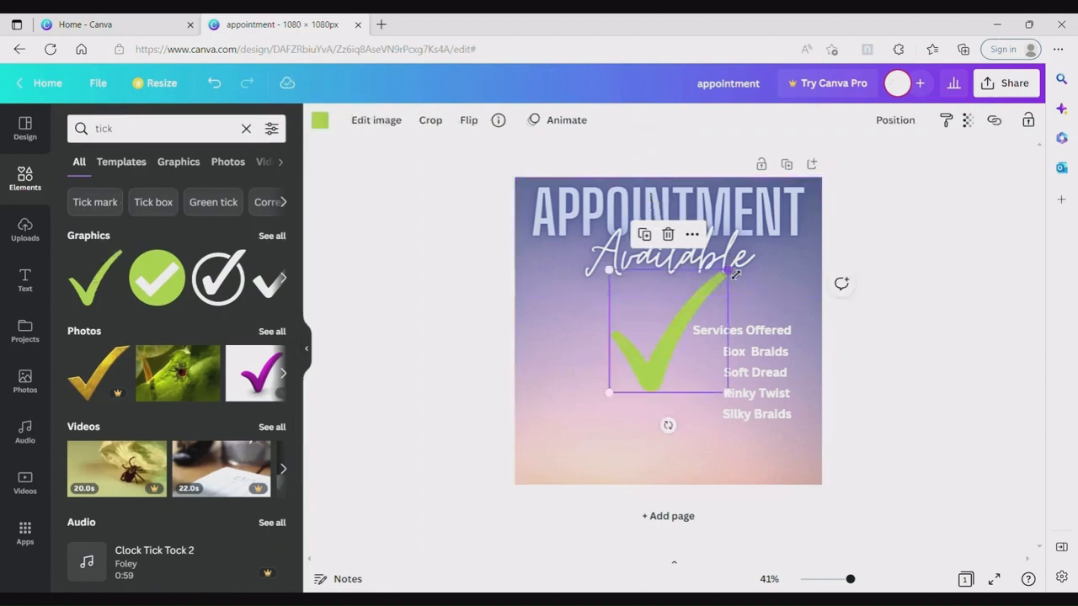
drag(727, 270, 723, 391)
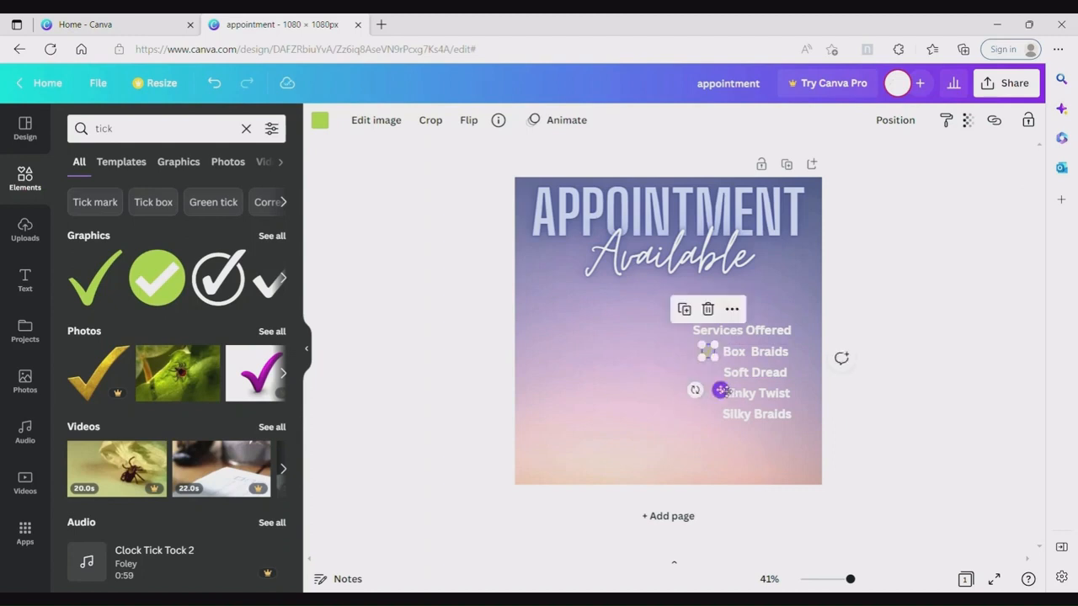
Recolor the check mark with the dark slate-blue photo color and place copies beside Soft Dread, Kinky Twist and Silky Braids
click(320, 119)
click(158, 376)
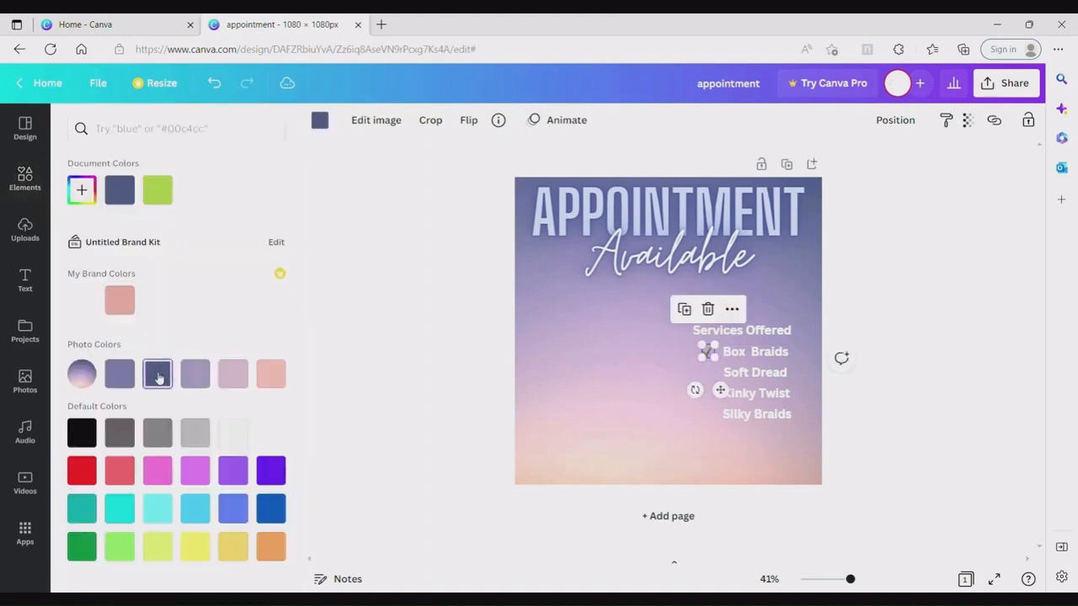
key(ctrl+d)
drag(731, 398, 728, 415)
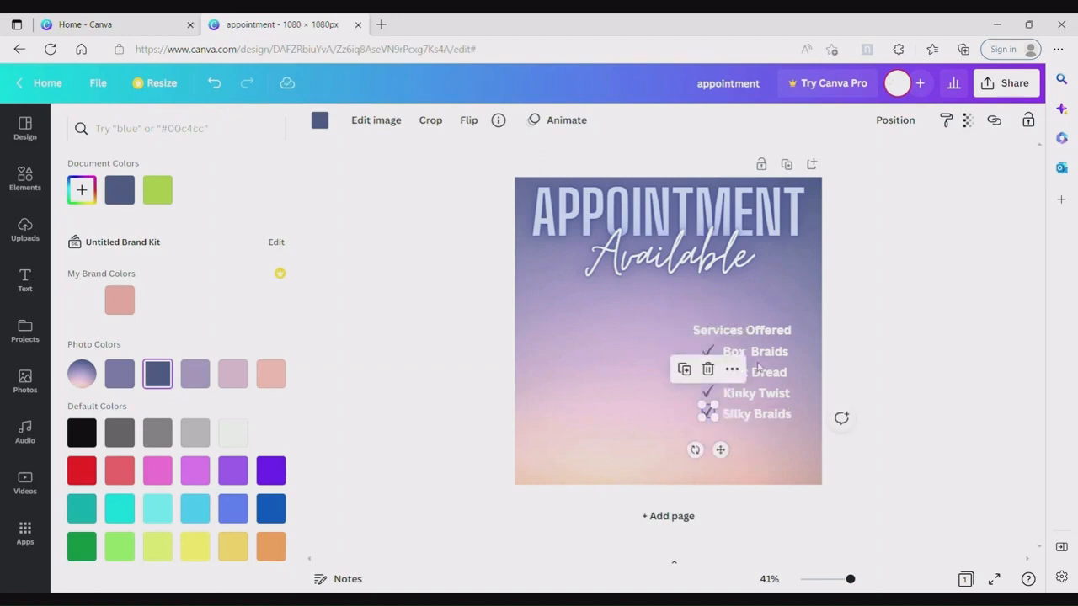
Nudge the four check marks and service names left together to center them under Services Offered
click(905, 338)
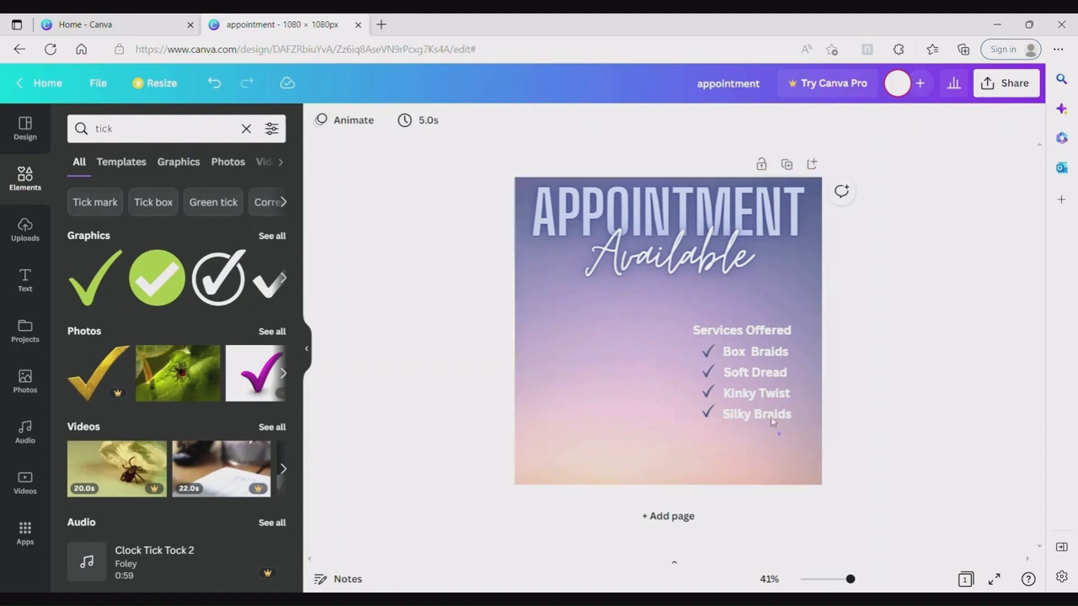
drag(792, 436, 739, 362)
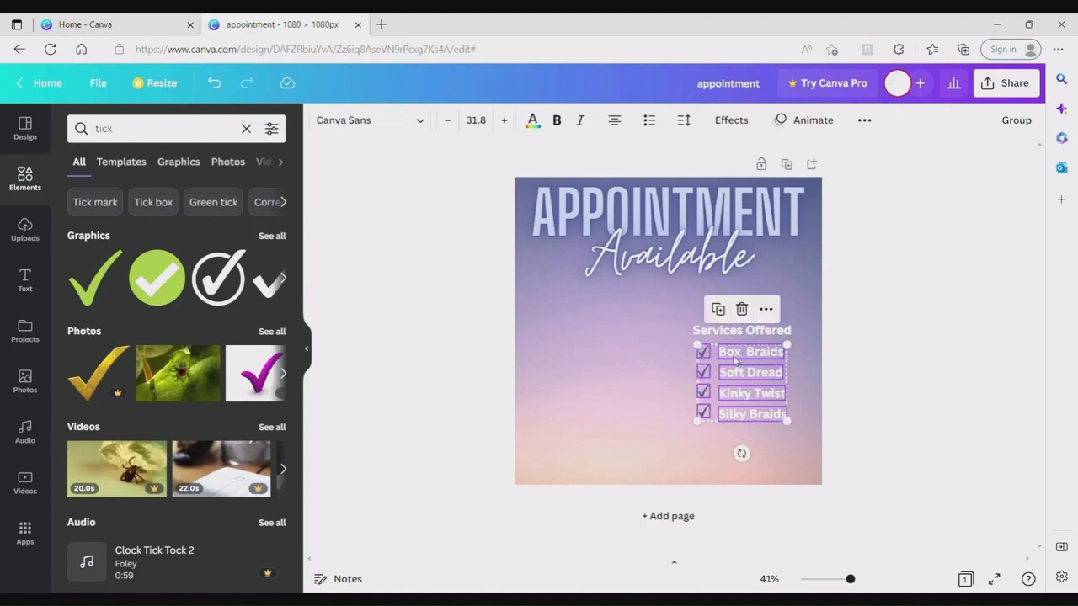
click(671, 305)
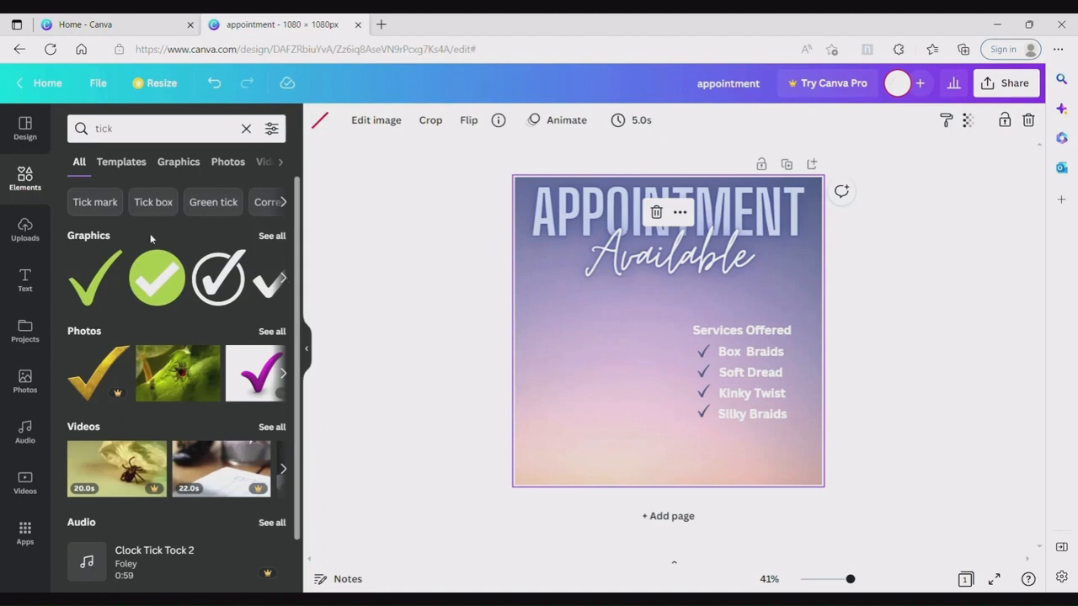
Search the elements for "frame" and add the square photo frame with a solid border to the page
click(248, 130)
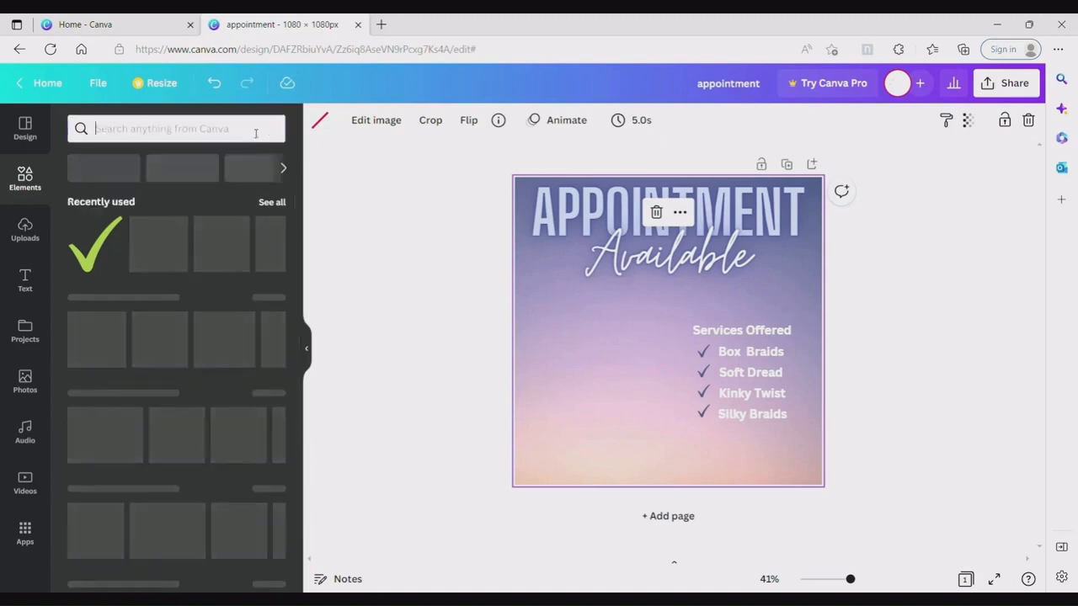
text(frame)
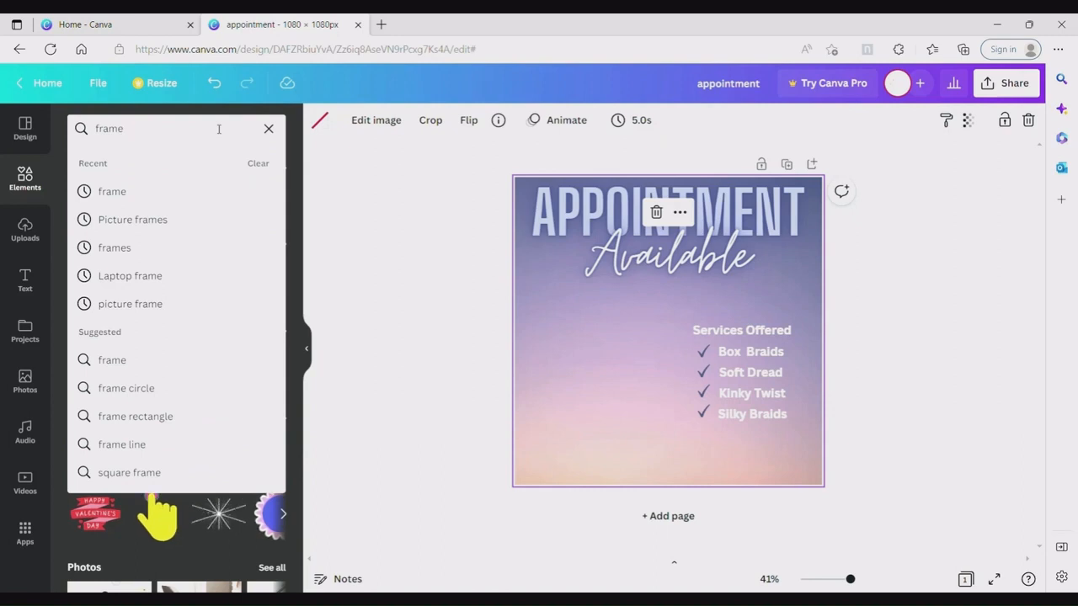
key(Return)
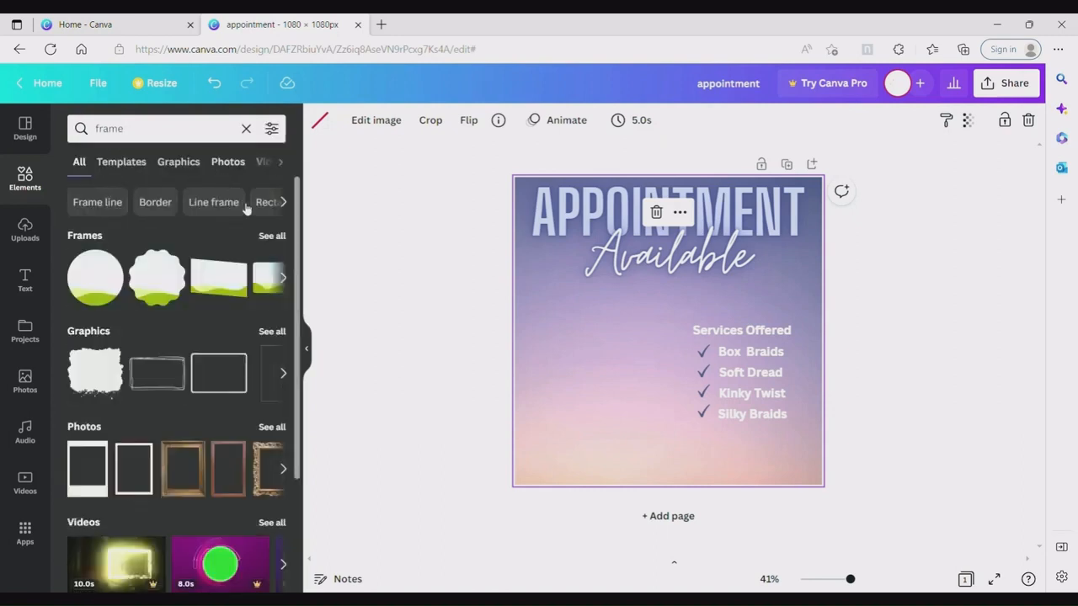
click(271, 237)
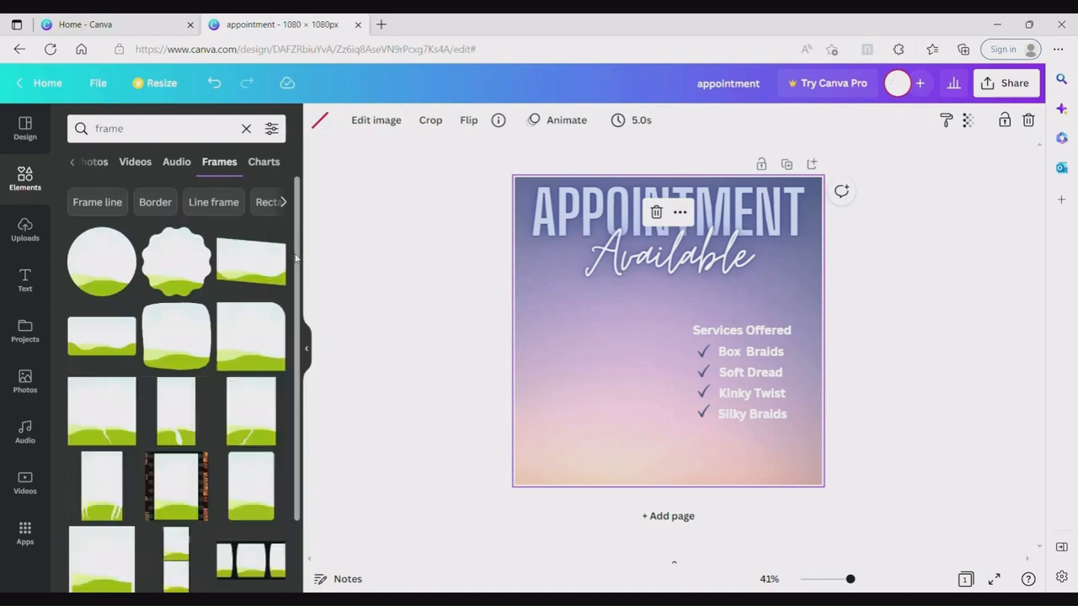
drag(296, 258, 293, 513)
scroll(294, 517, down, 1)
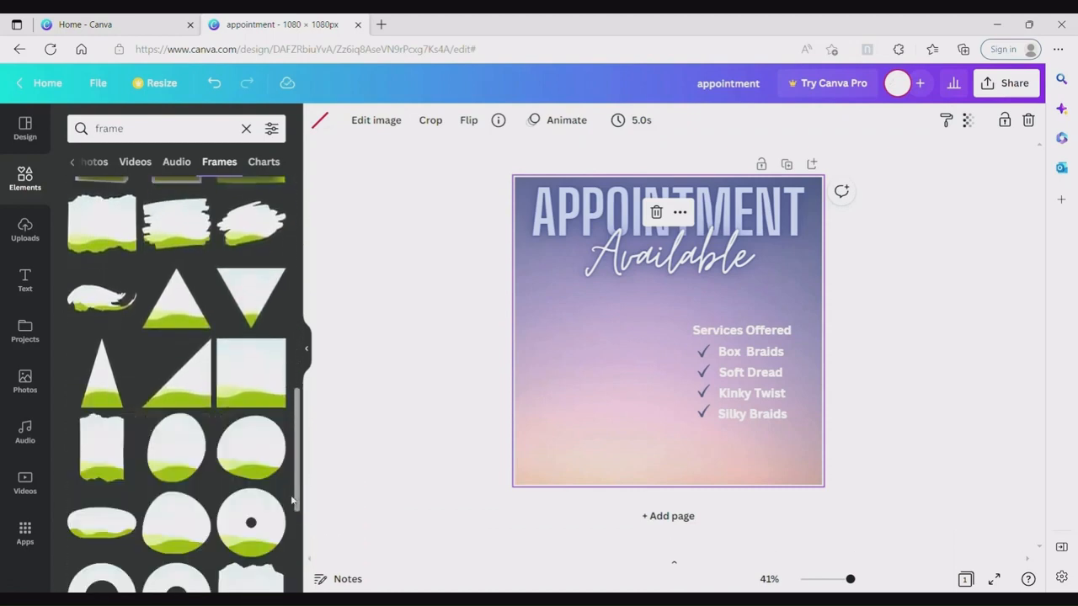
scroll(298, 488, down, 5)
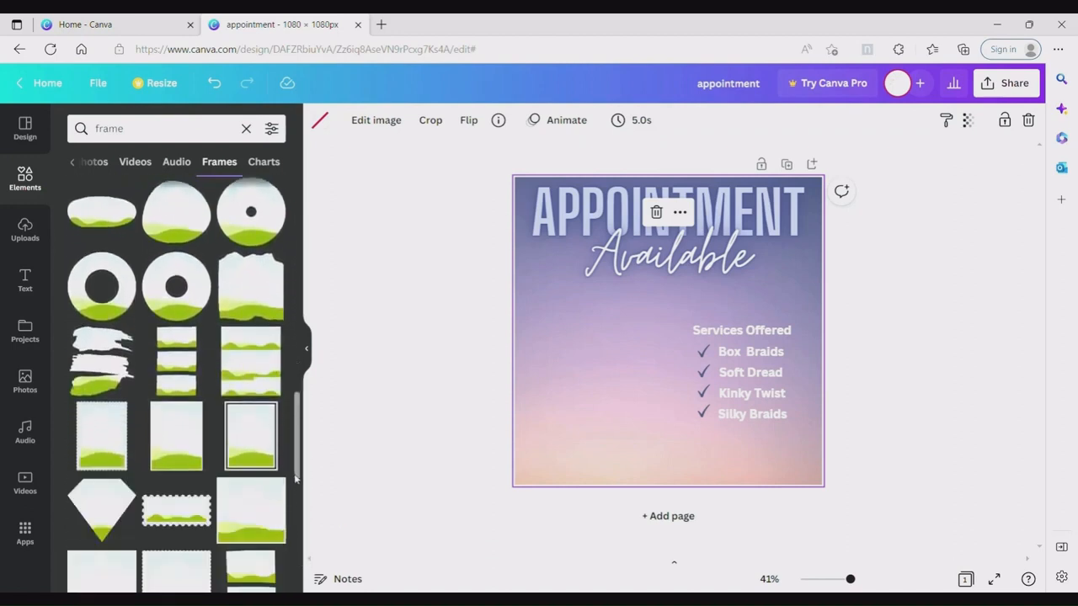
scroll(296, 476, down, 3)
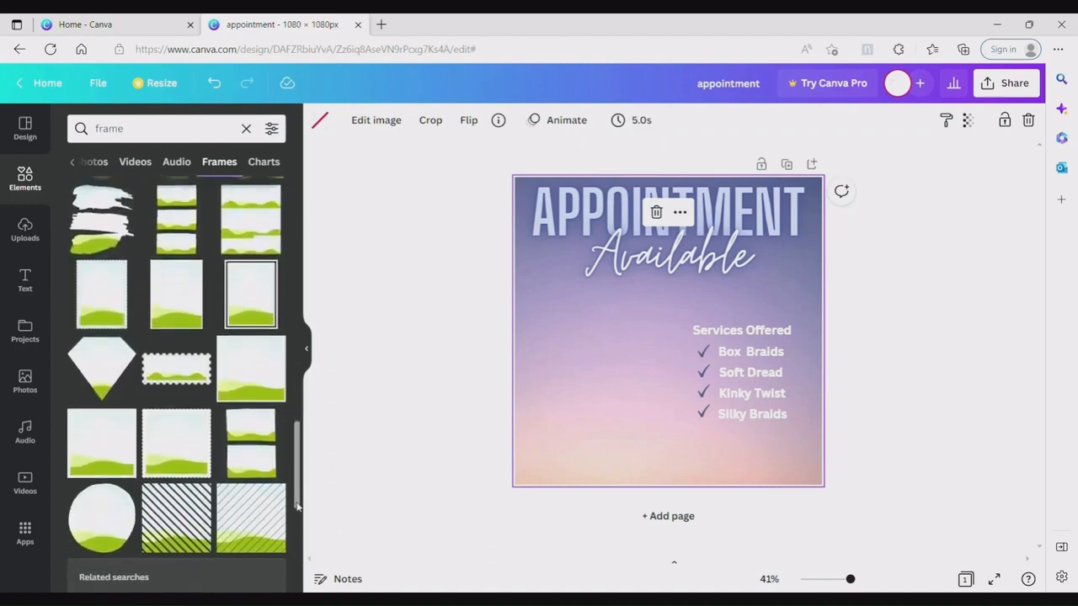
click(105, 446)
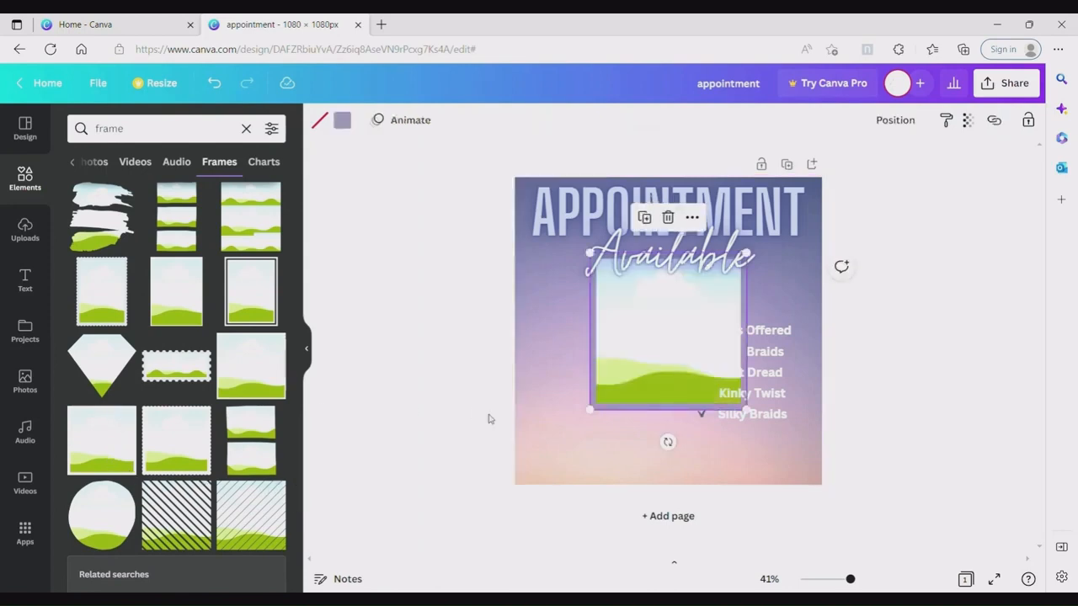
Shrink the photo frame, place it left of the services list just below Available, and tilt it slightly clockwise
drag(748, 261, 681, 351)
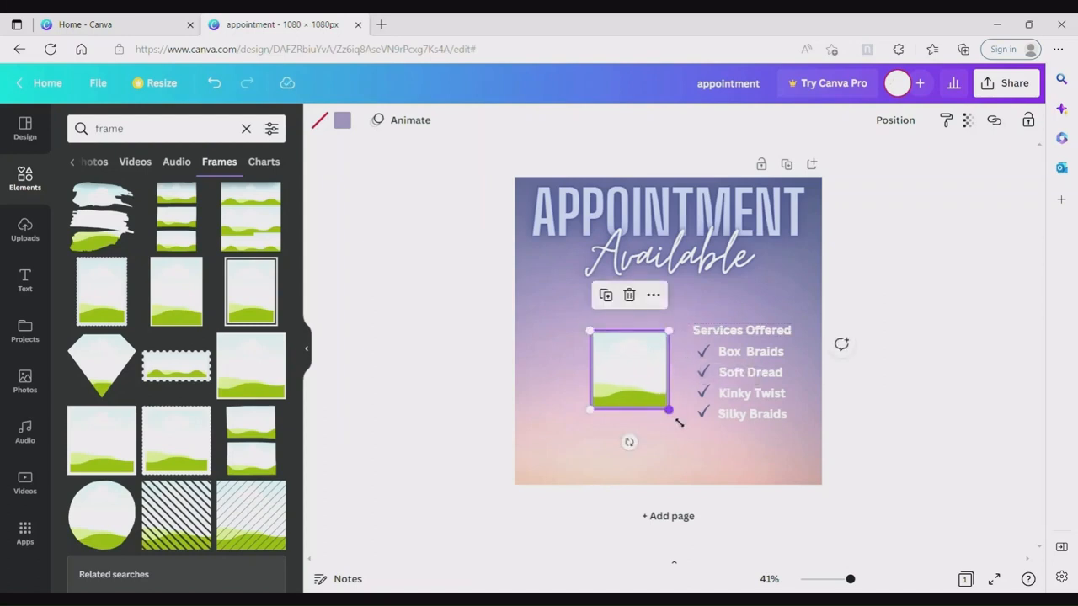
drag(648, 392, 612, 354)
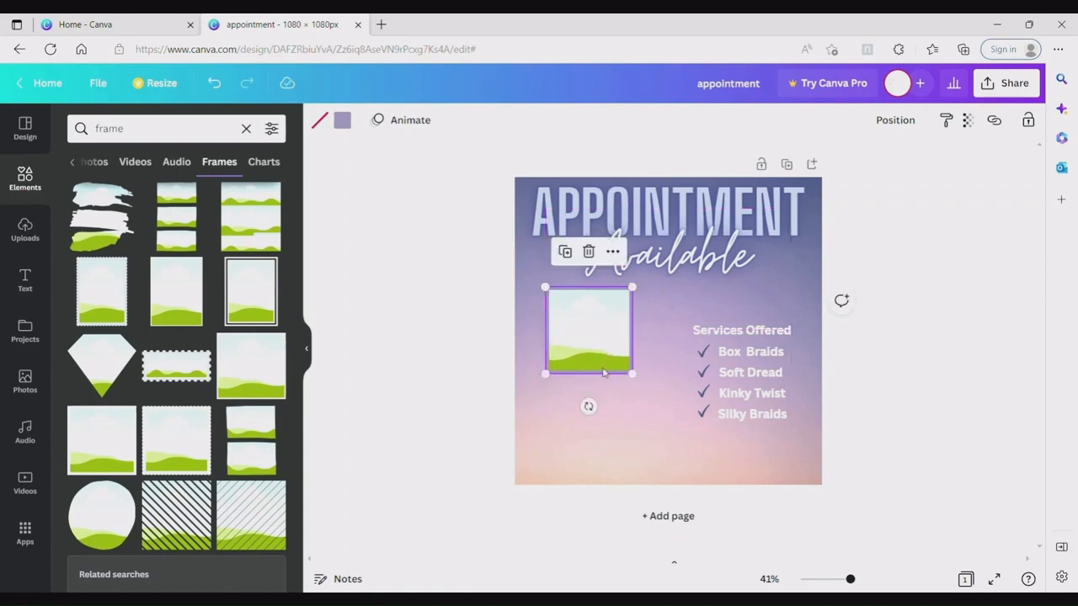
drag(588, 406, 571, 405)
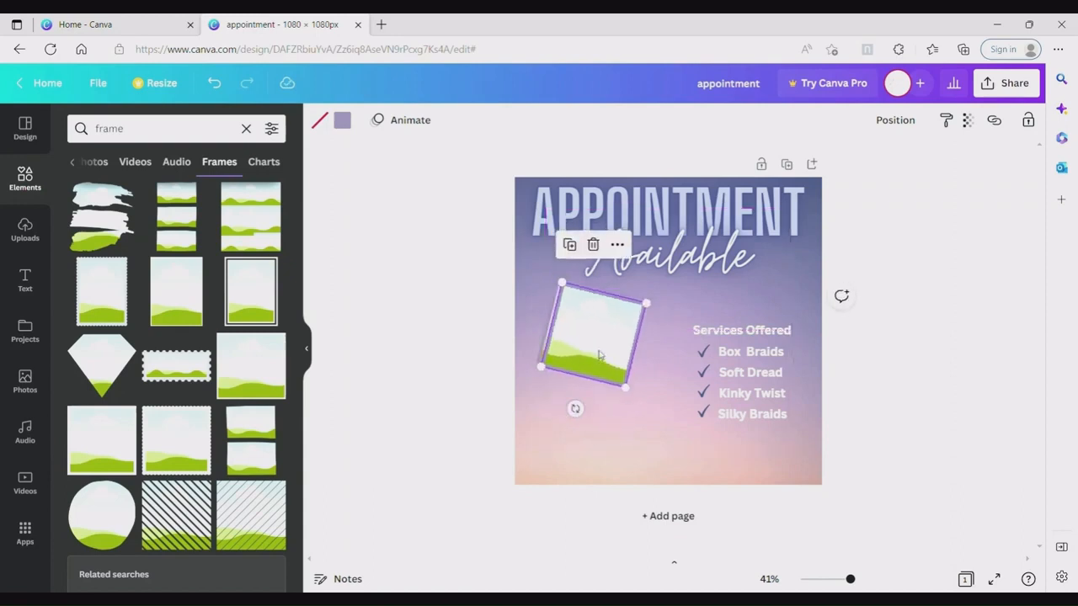
Duplicate the photo frame, tilt the copy slightly counterclockwise, place it overlapping the first frame's lower edge, and adjust the first frame's tilt
drag(601, 355, 601, 391)
drag(571, 442, 602, 445)
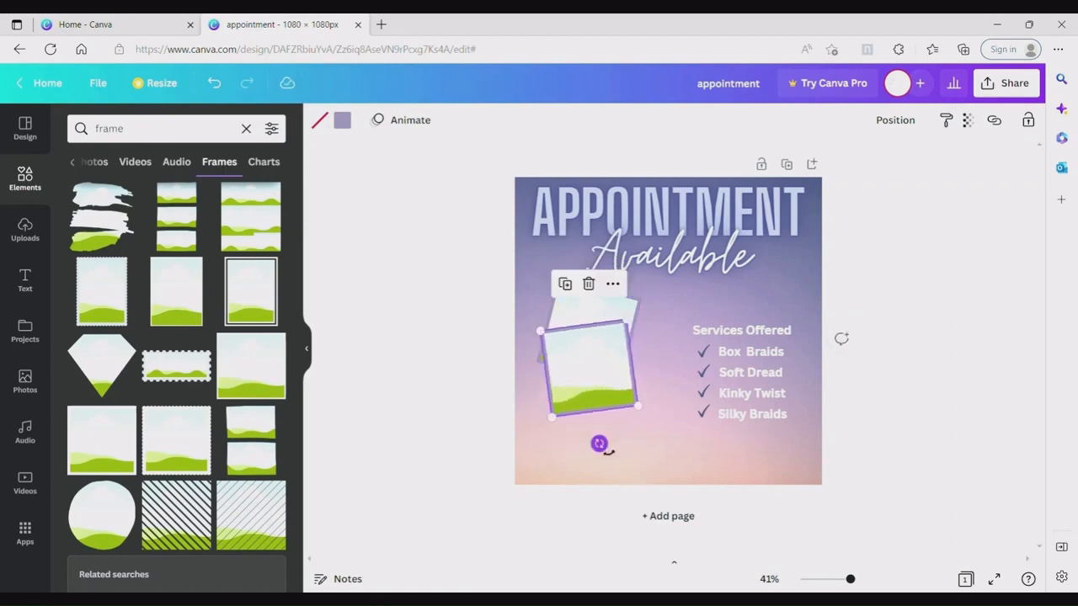
drag(597, 384, 611, 411)
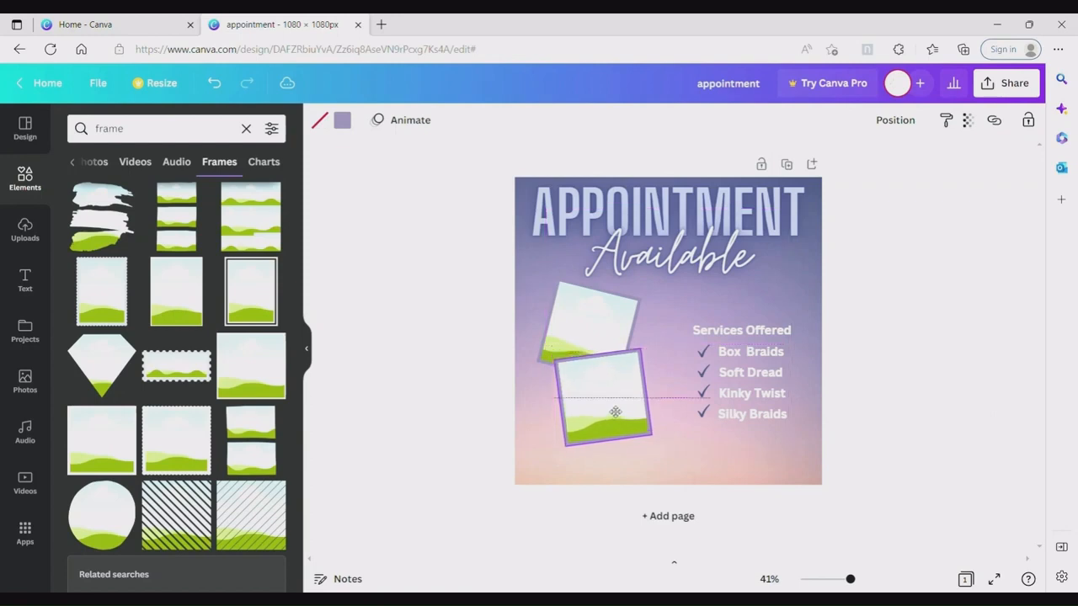
click(572, 332)
drag(570, 402, 565, 402)
Select both photo frames and enlarge them slightly together
click(658, 357)
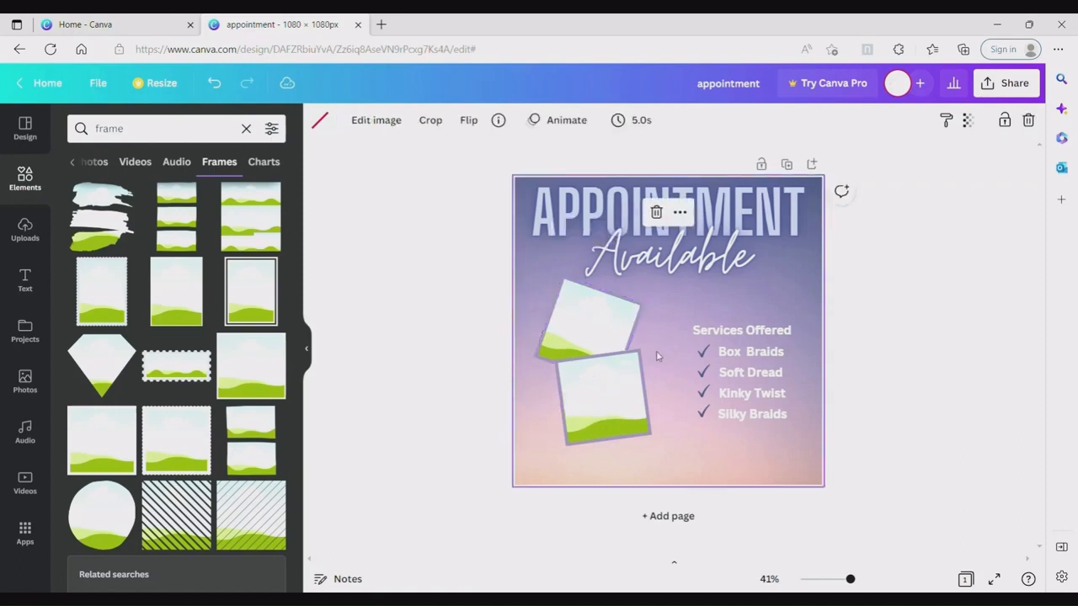
click(647, 283)
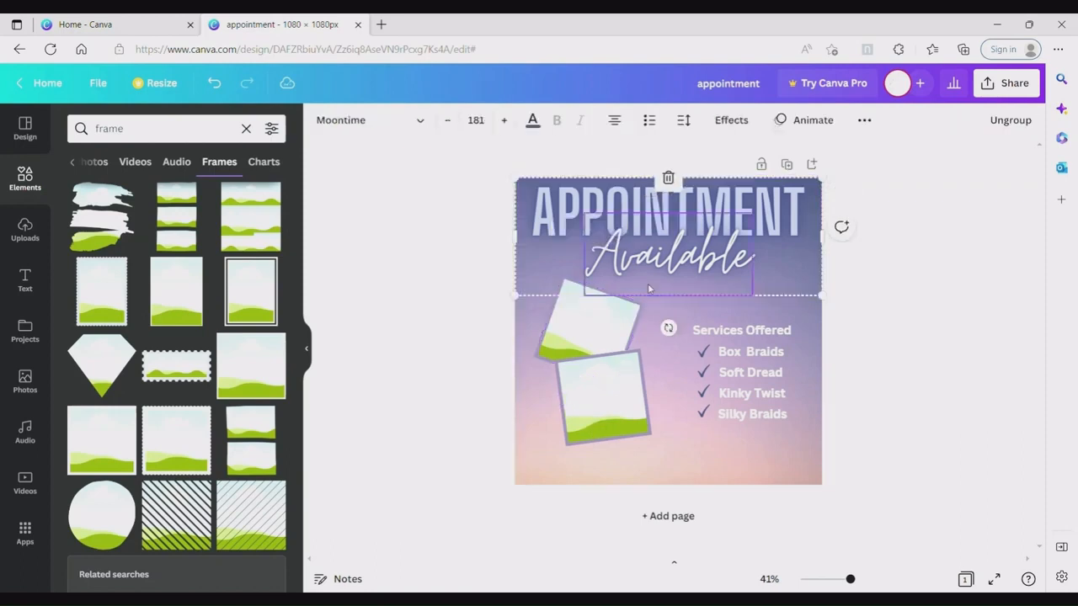
drag(531, 316, 577, 374)
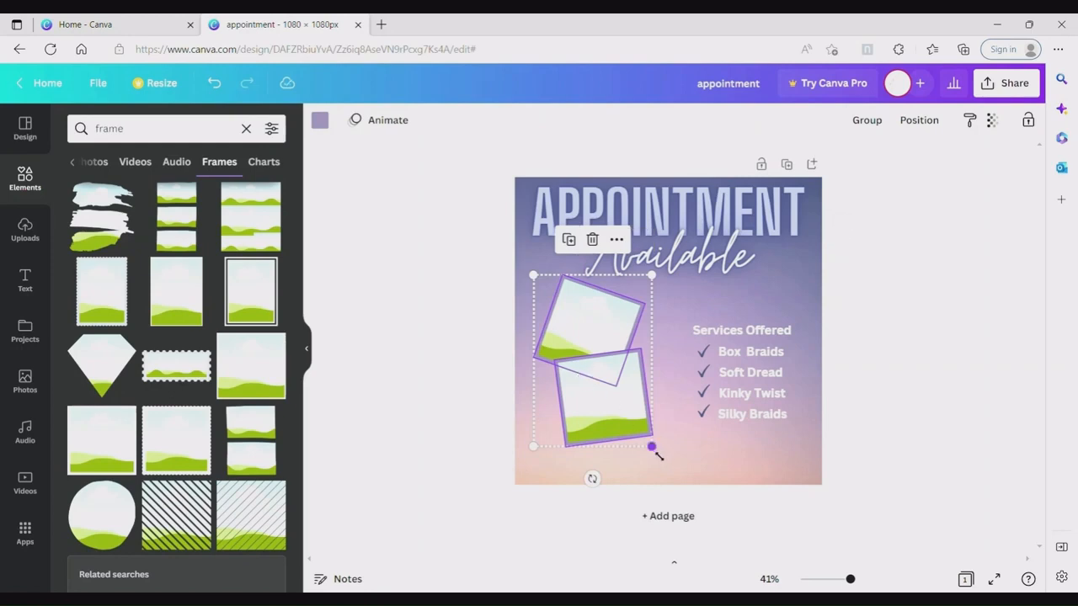
drag(651, 447, 663, 461)
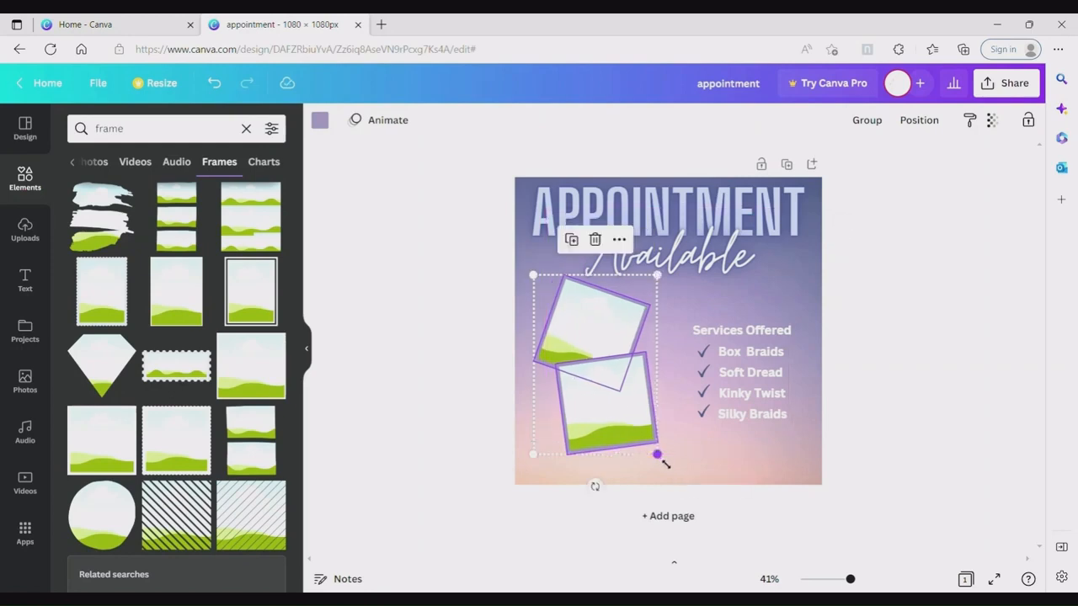
click(888, 355)
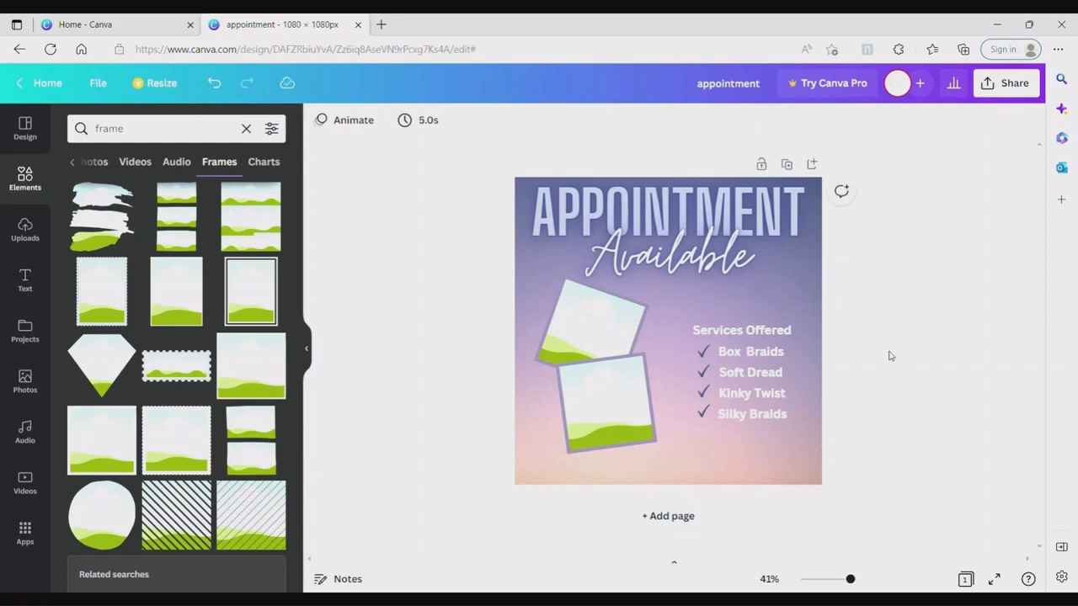
click(529, 280)
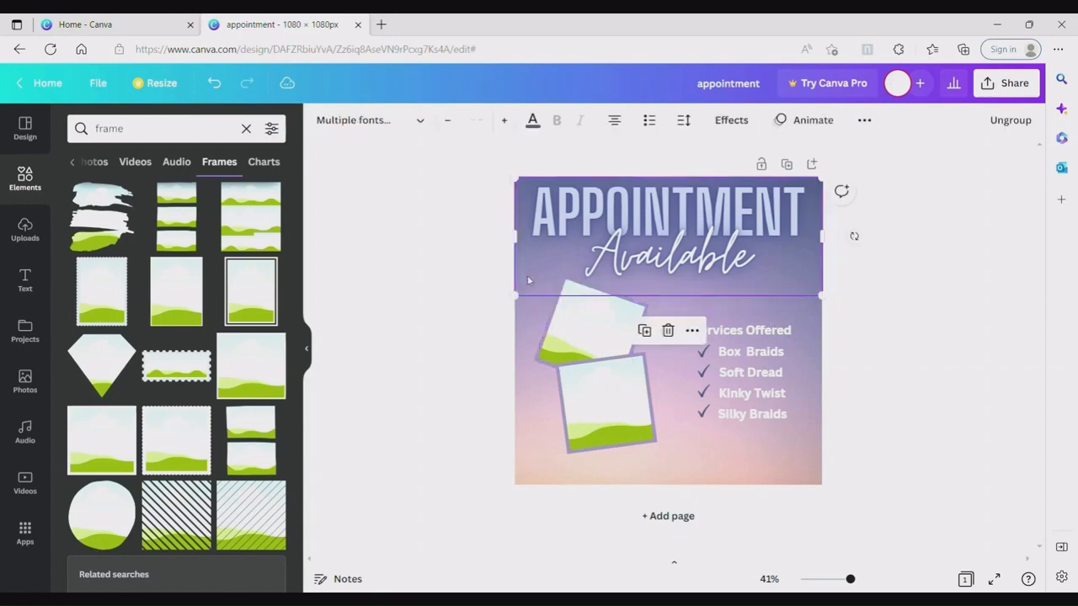
click(528, 403)
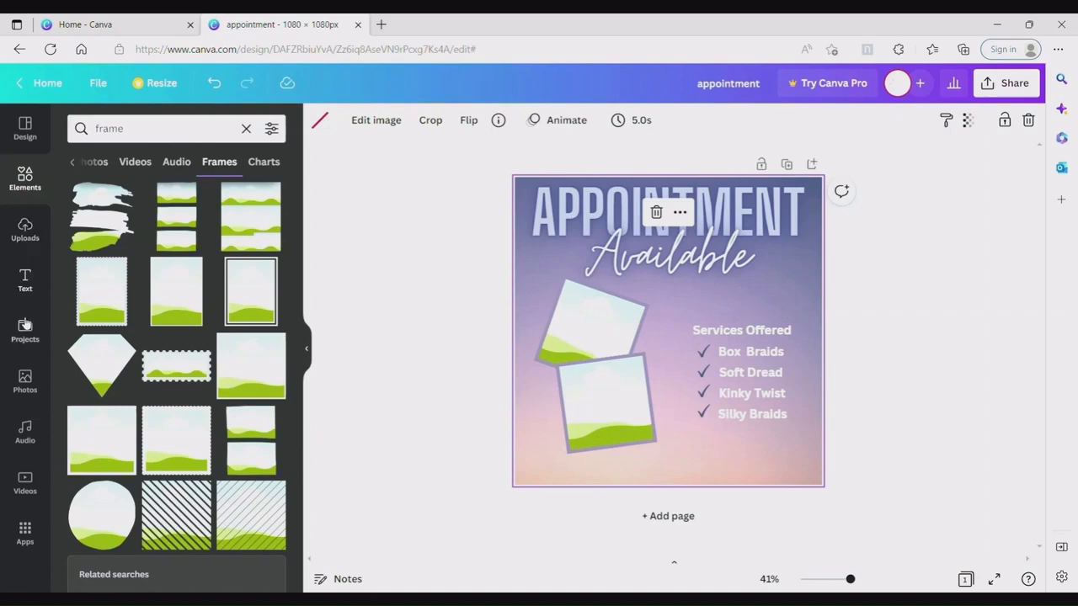
Search the photos for "braids" and fill the upper frame with the close-up of hands braiding hair
click(26, 383)
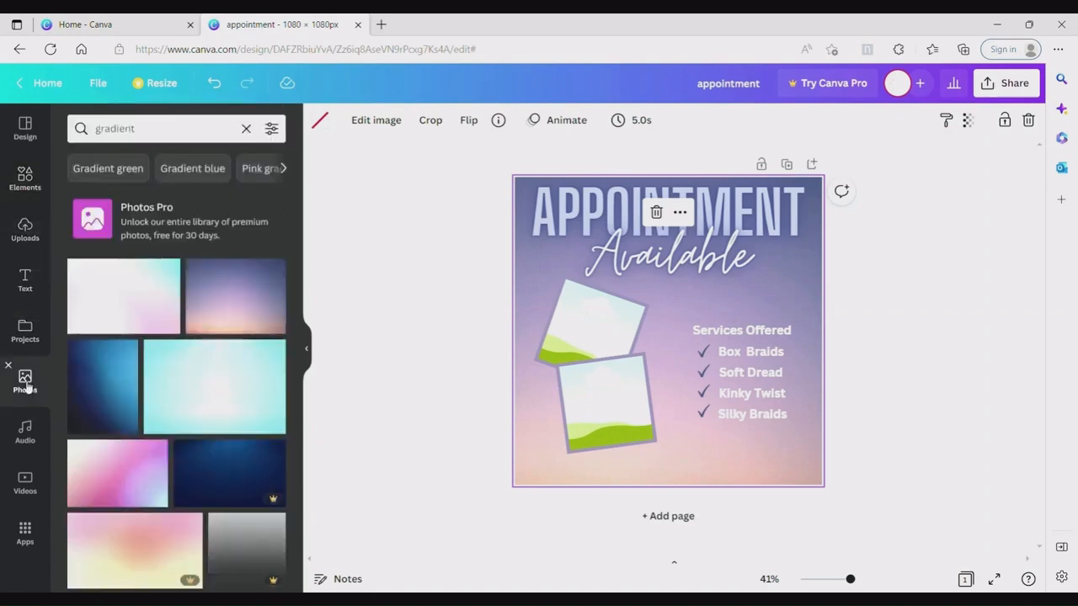
click(245, 128)
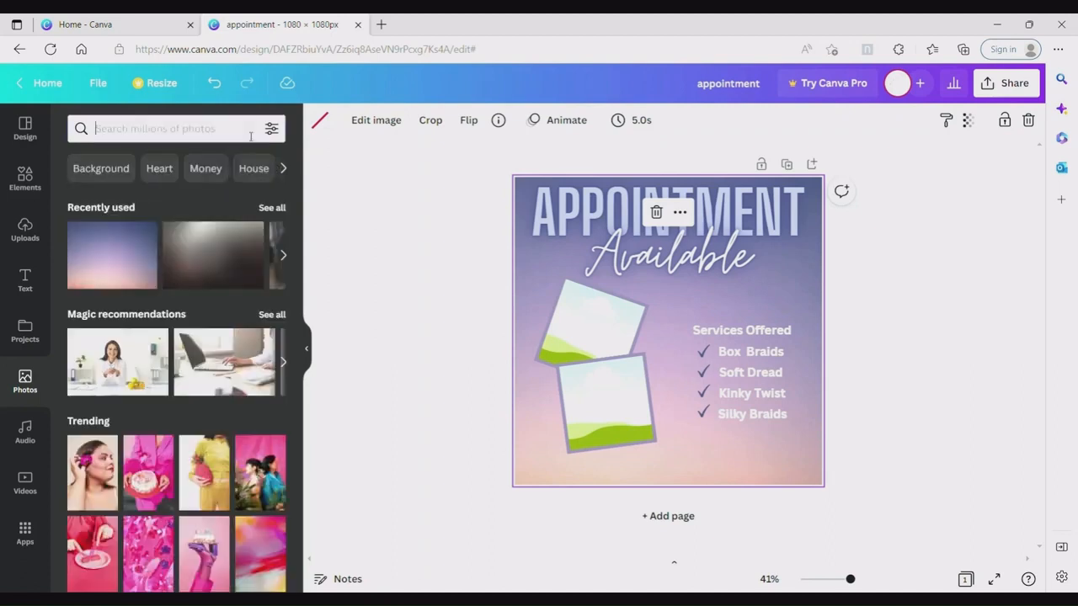
click(175, 130)
text(braids)
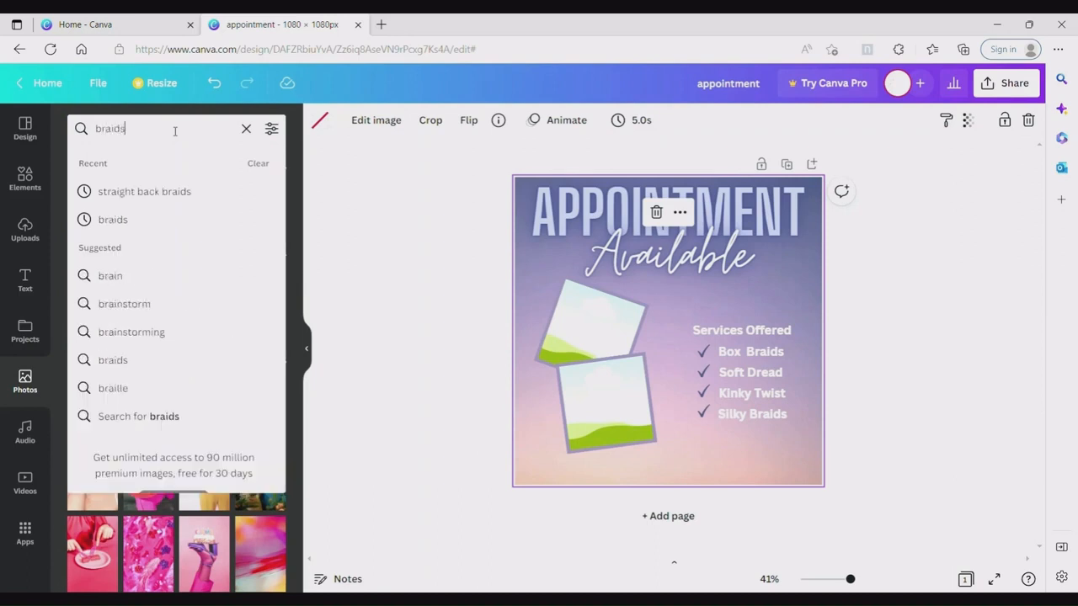
key(Return)
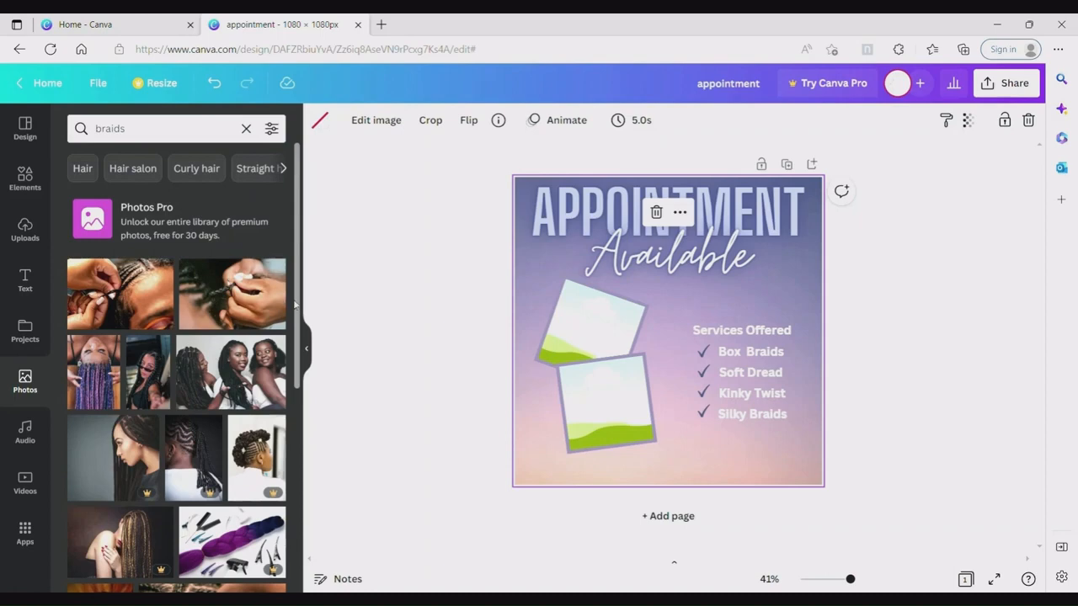
scroll(297, 306, down, 2)
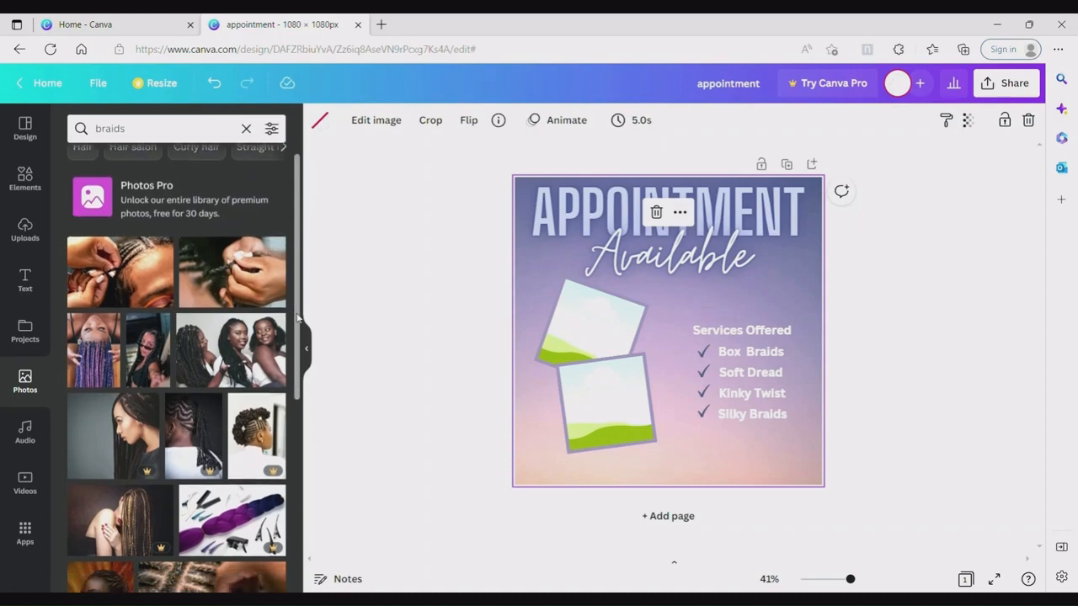
click(139, 255)
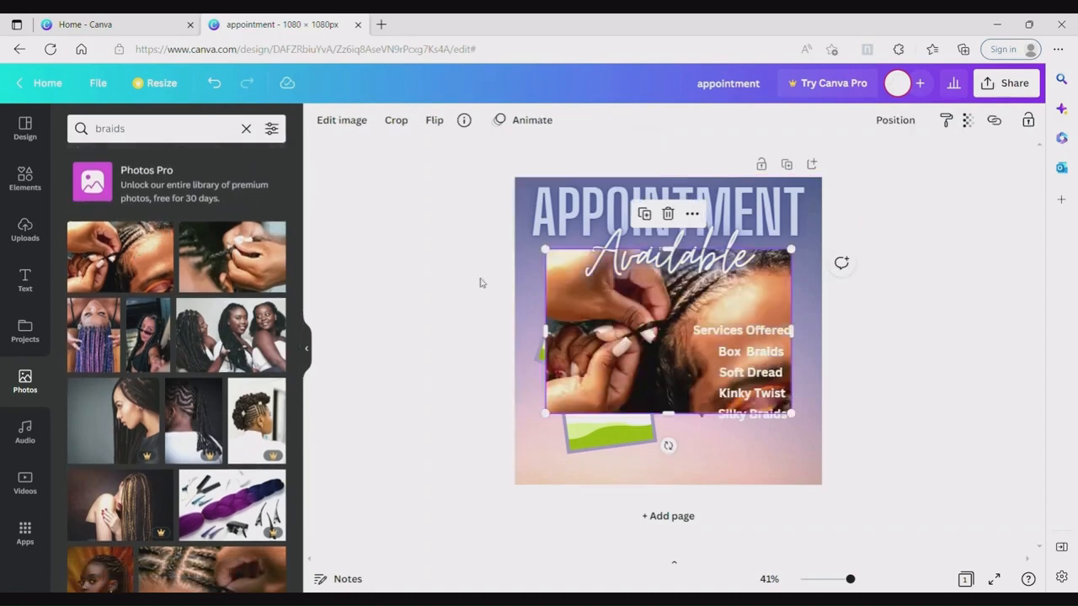
drag(681, 343, 597, 360)
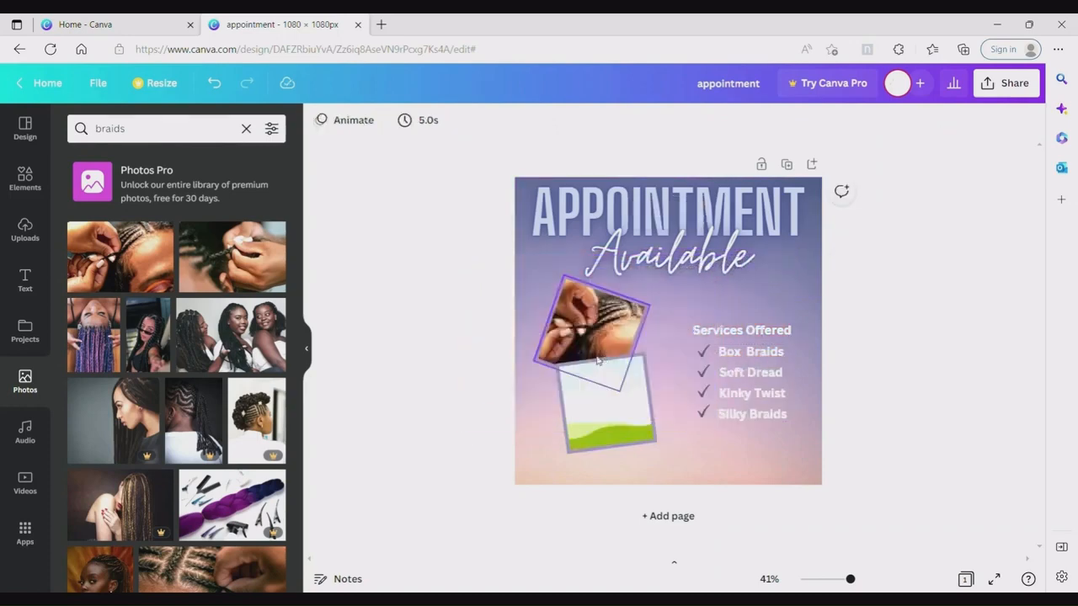
Fill the lower frame with the portrait of the woman with long dark braids in a white top
drag(300, 320, 289, 455)
scroll(289, 456, down, 3)
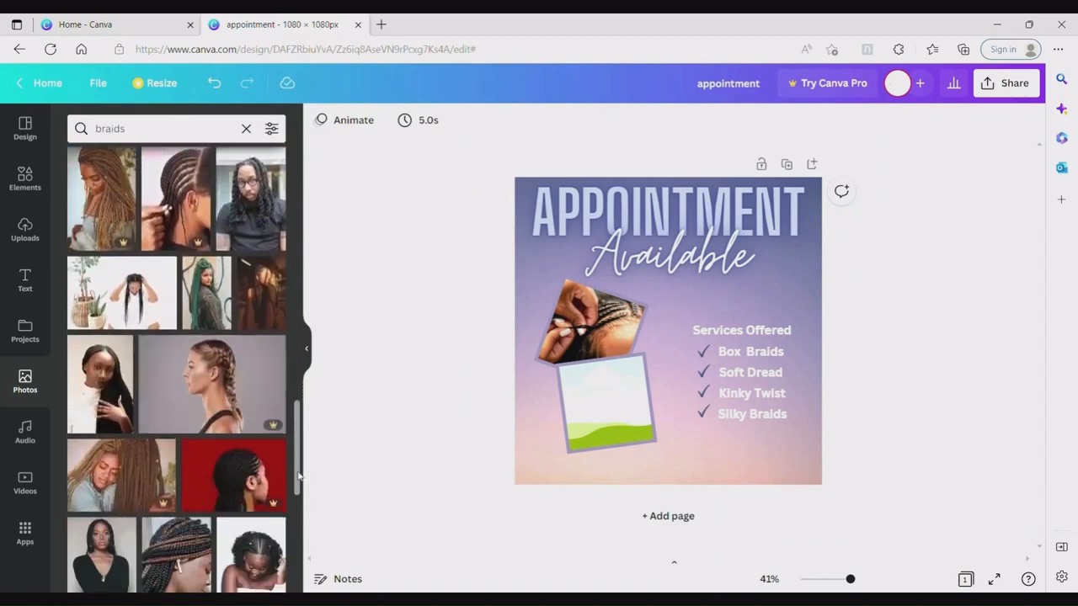
drag(115, 417, 602, 421)
double_click(598, 406)
click(531, 435)
click(531, 435)
drag(297, 418, 301, 436)
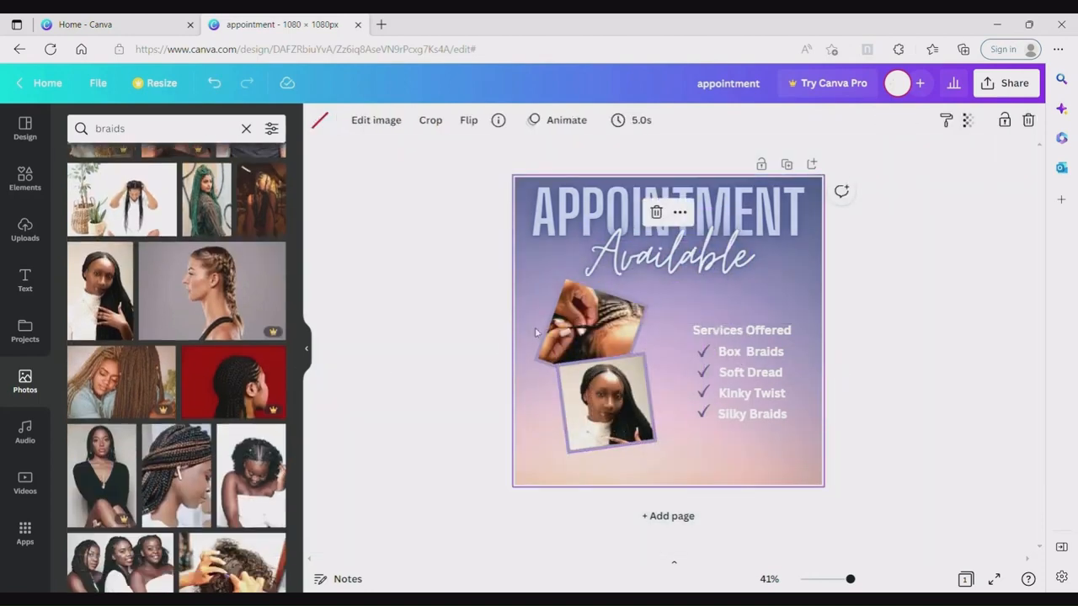
Replace the upper frame's photo with the woman in a white wrap looking down
click(580, 329)
key(Delete)
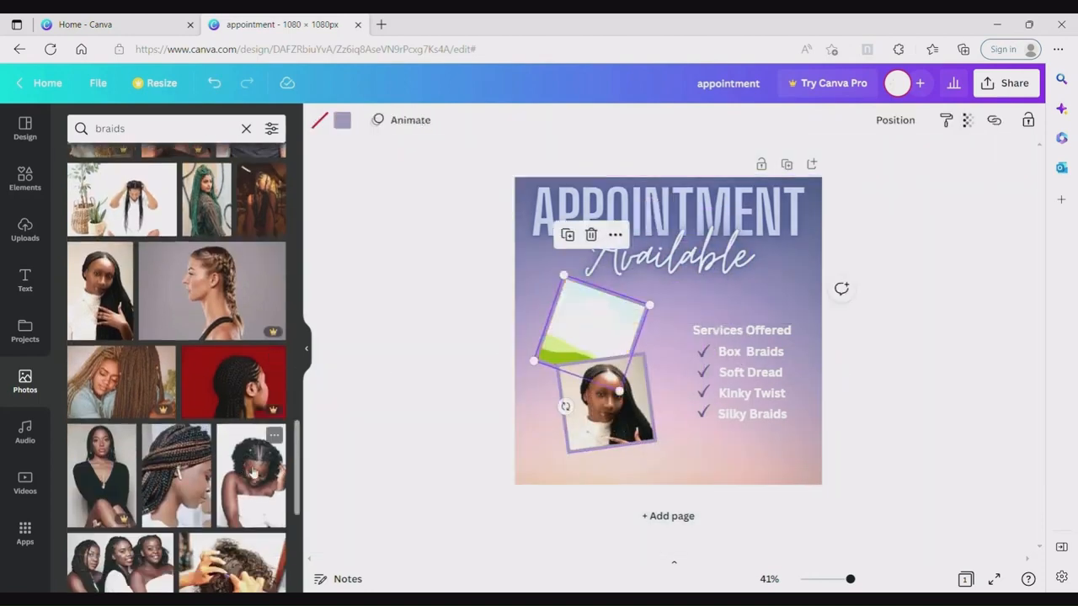
drag(252, 474, 541, 353)
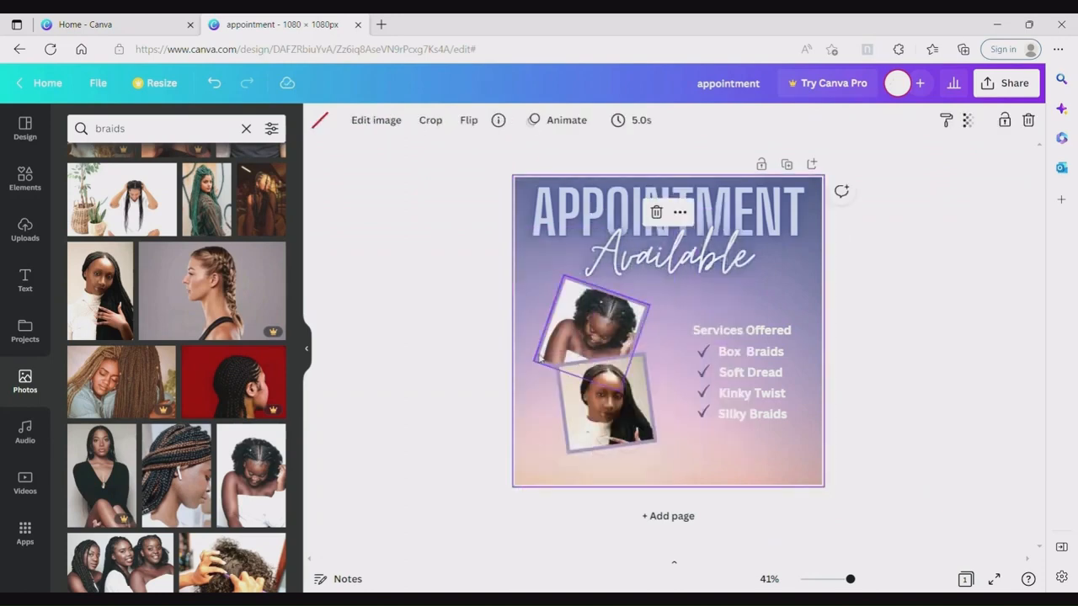
Recolor the borders of both photo frames with the dark slate-blue photo color
click(344, 123)
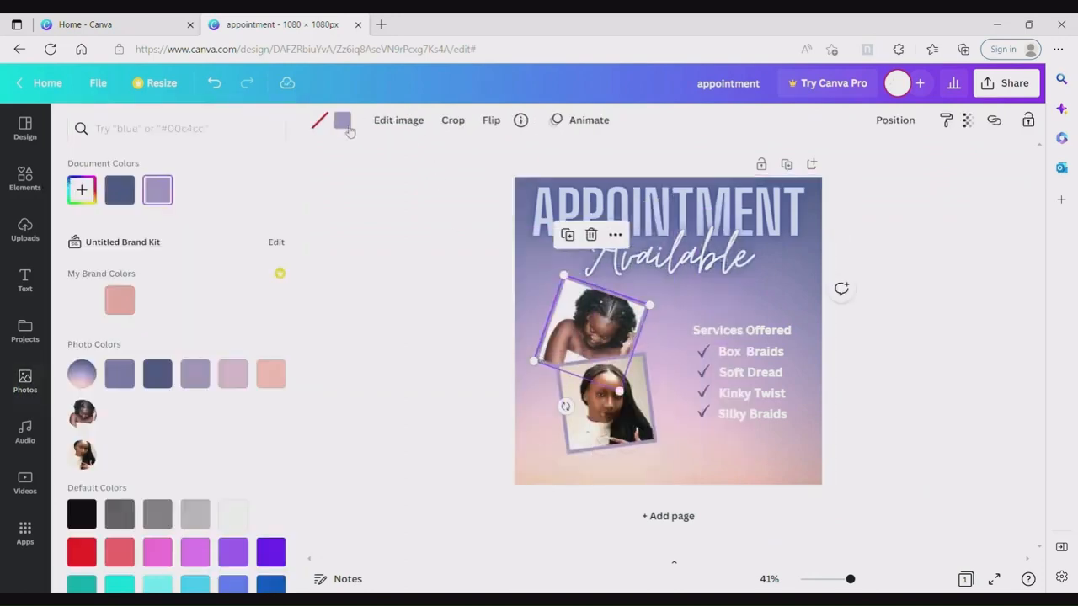
click(157, 373)
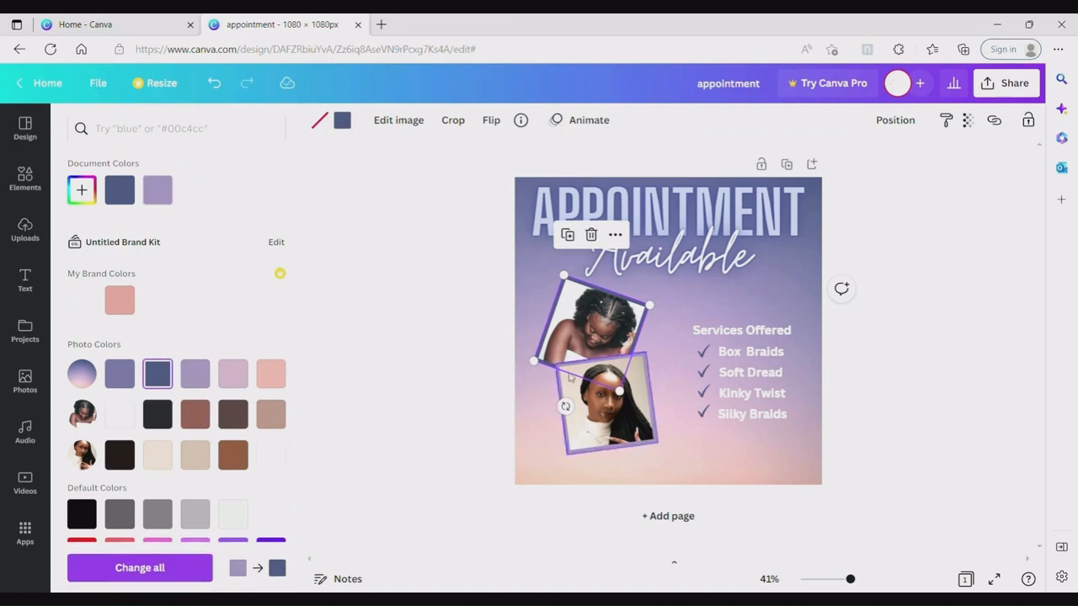
click(573, 436)
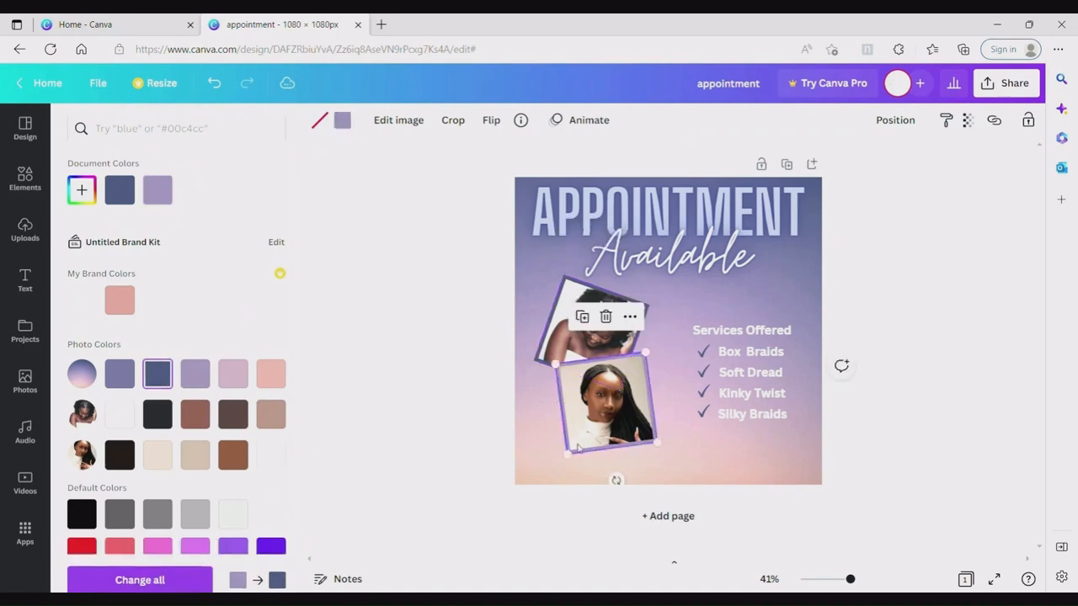
click(160, 374)
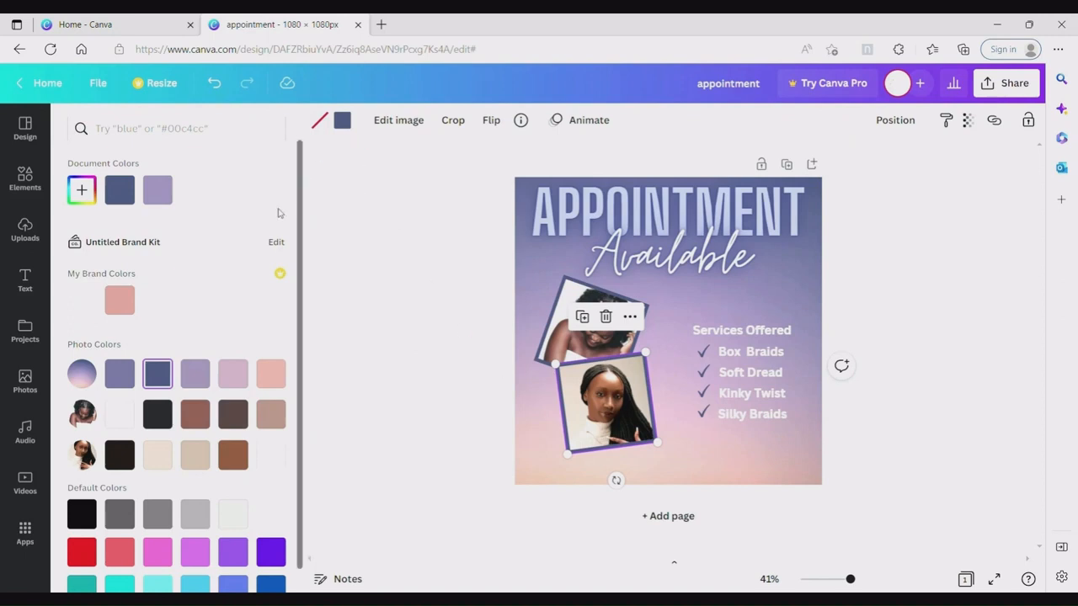
Recolor the borders of both photo frames with the light pink photo color from the gradient background
click(278, 379)
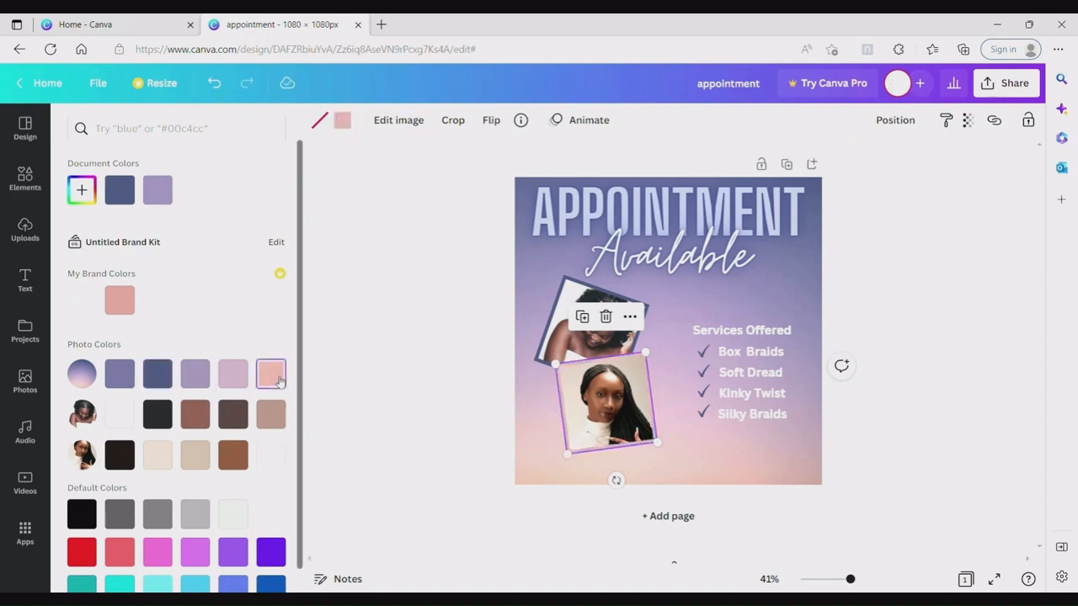
key(ctrl+z)
click(271, 373)
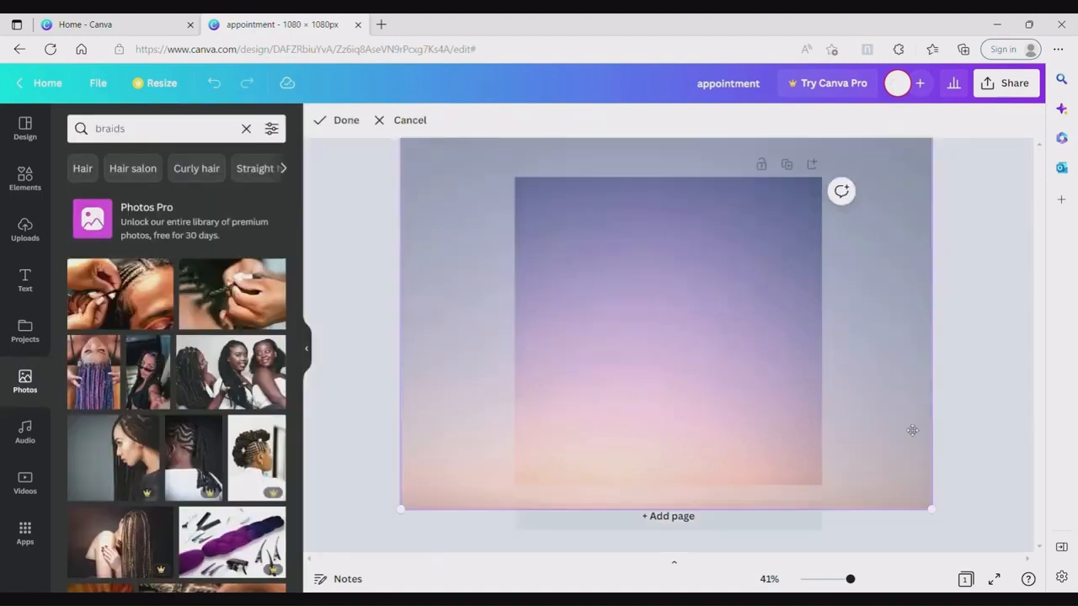
click(960, 415)
click(589, 320)
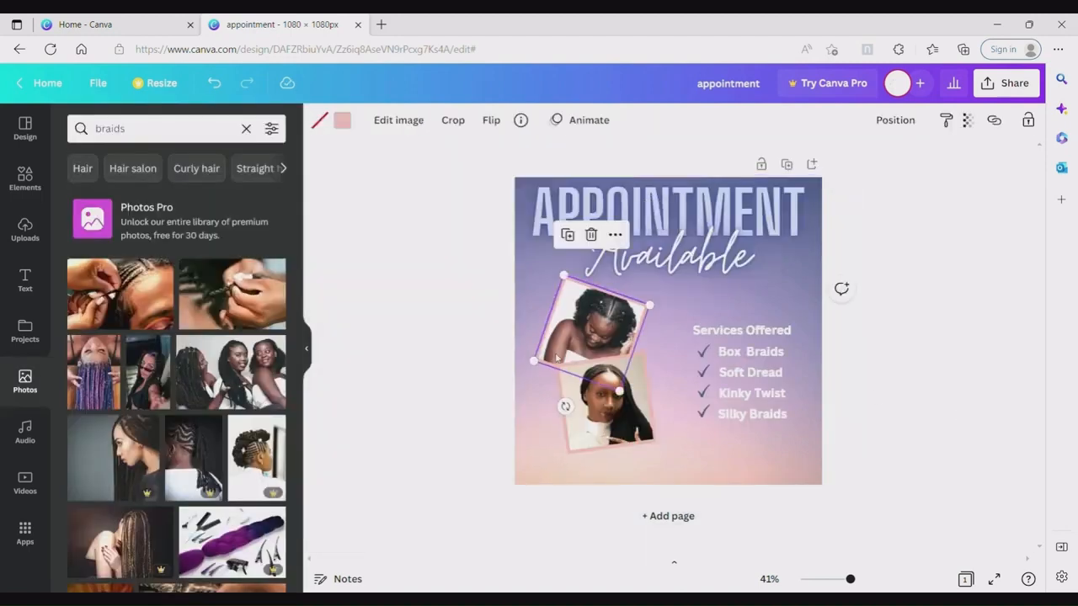
Recolor the APPOINTMENT and Available headings with the light pink photo color
click(666, 206)
click(533, 120)
click(271, 374)
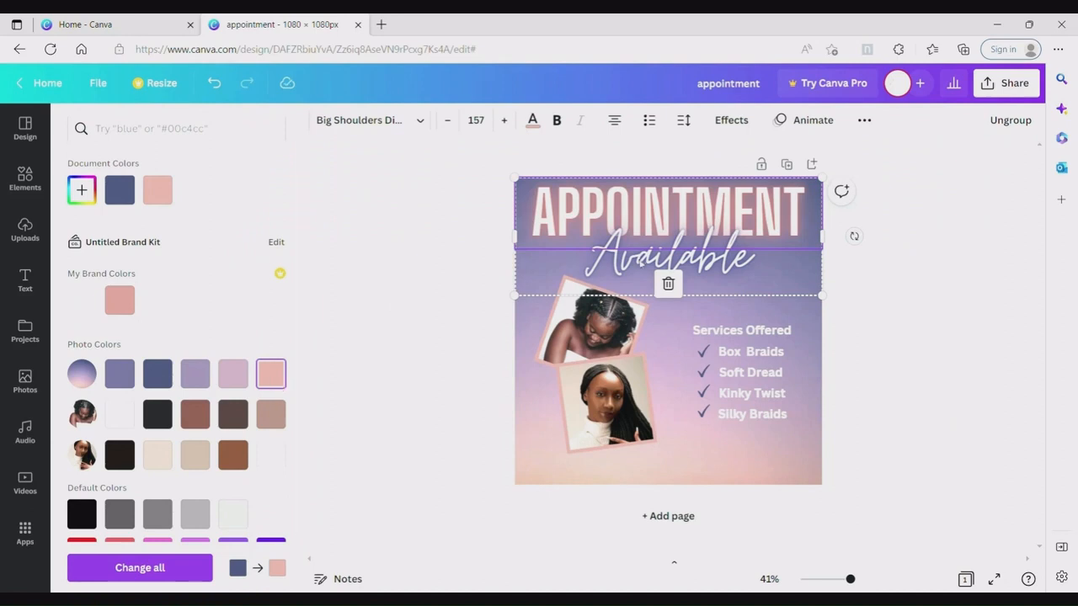
click(665, 252)
click(271, 374)
Recolor the check mark beside Silky Braids with the light pink photo color
click(702, 412)
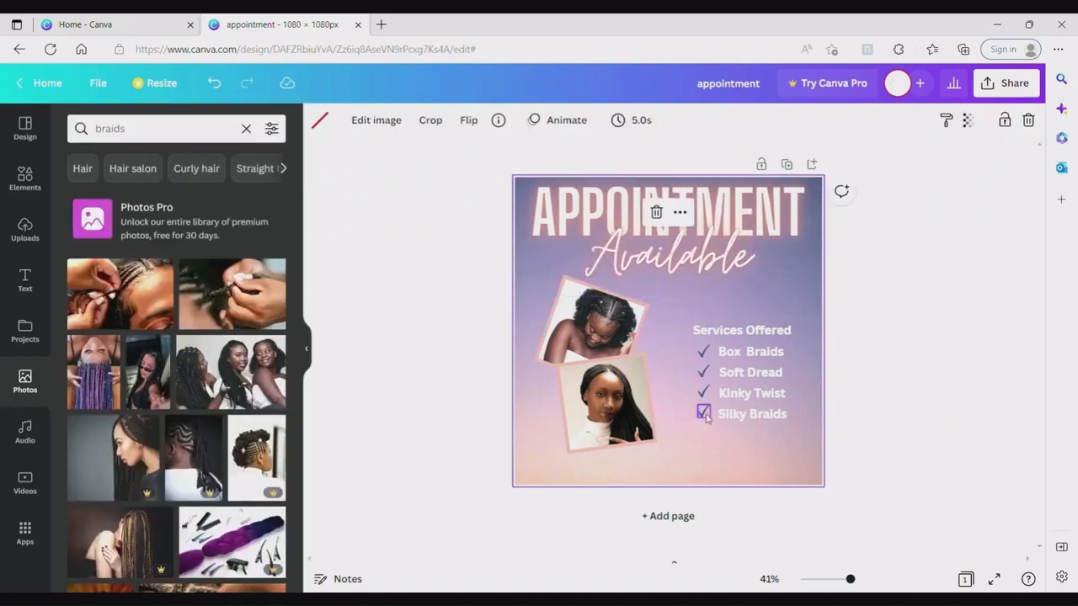
shift+click(703, 393)
shift+click(703, 372)
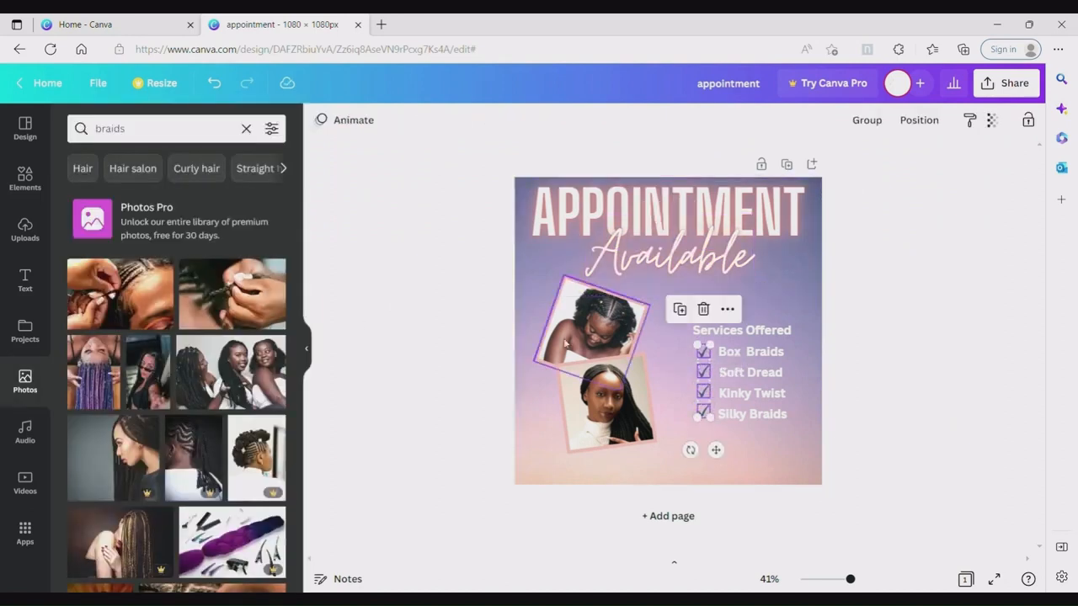
click(703, 412)
click(319, 120)
click(272, 374)
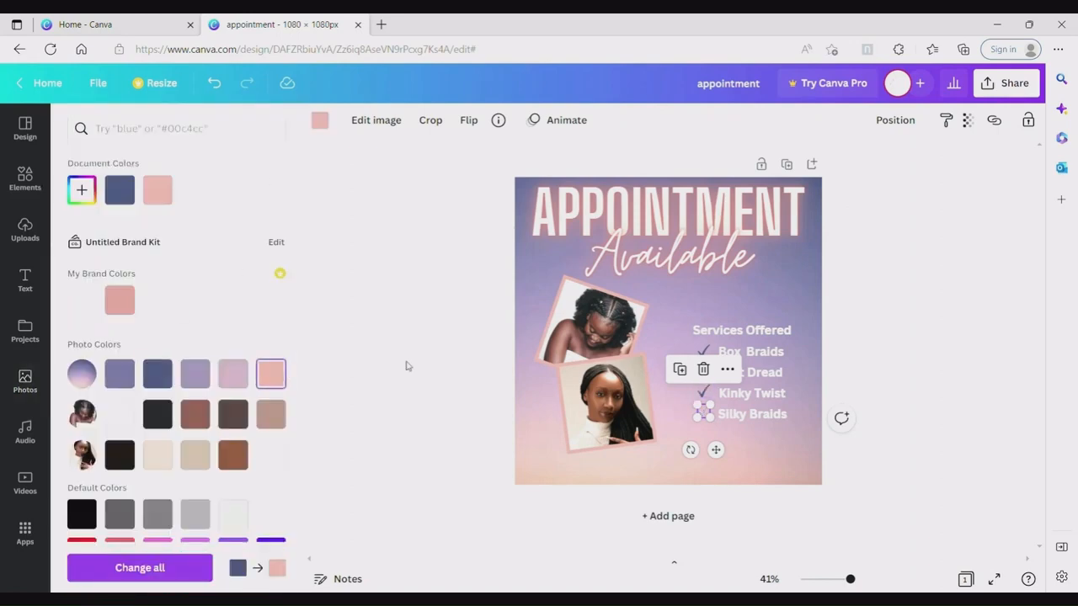
Recolor the check marks beside Box Braids, Soft Dread and Kinky Twist with the pink brand color
click(703, 351)
click(128, 306)
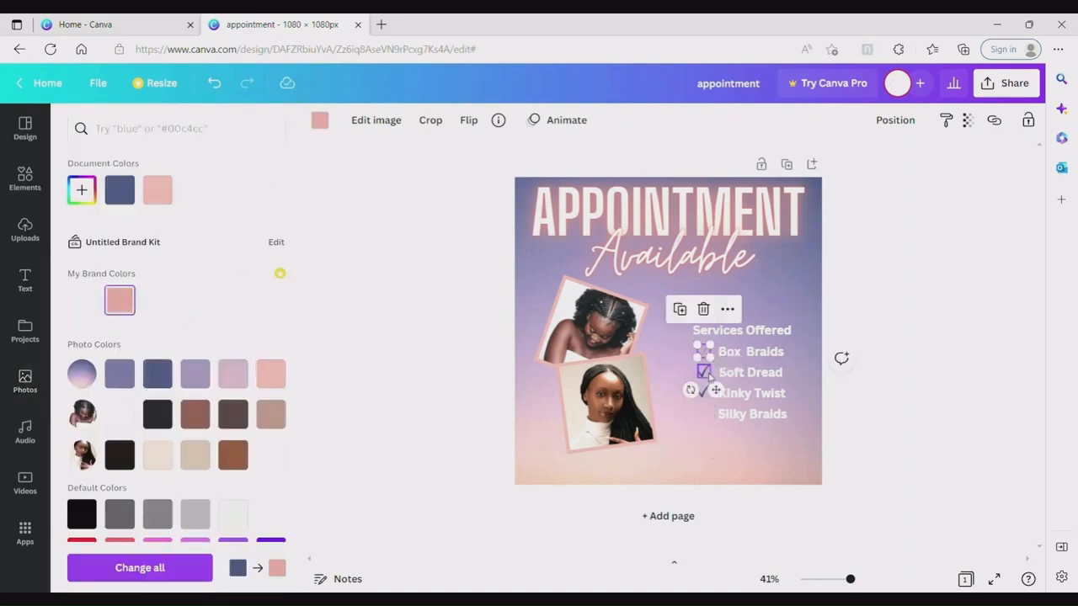
click(704, 373)
click(124, 309)
click(705, 393)
click(119, 300)
click(915, 328)
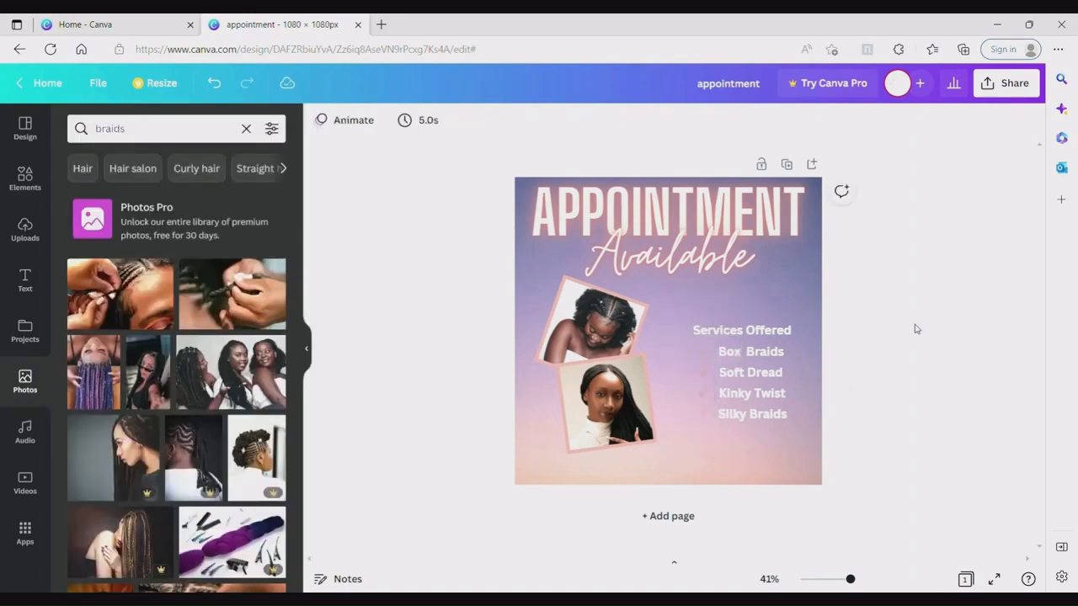
Shift the gradient background photo downward within the page crop
double_click(800, 441)
drag(800, 441, 801, 488)
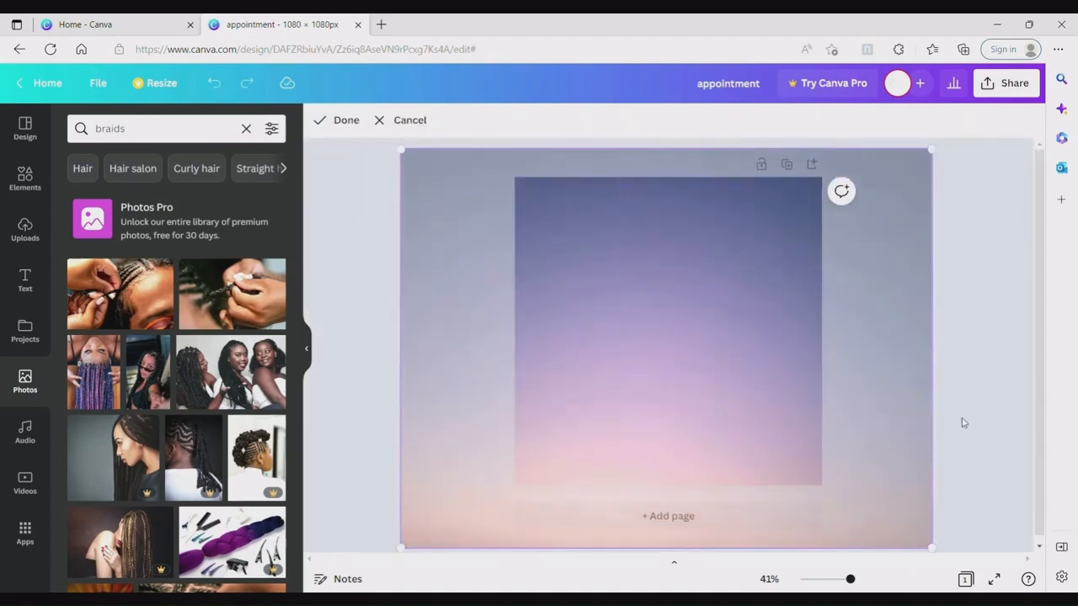
click(964, 423)
click(963, 422)
Group the Services Offered heading with its check-marked list and enlarge the group slightly
click(755, 328)
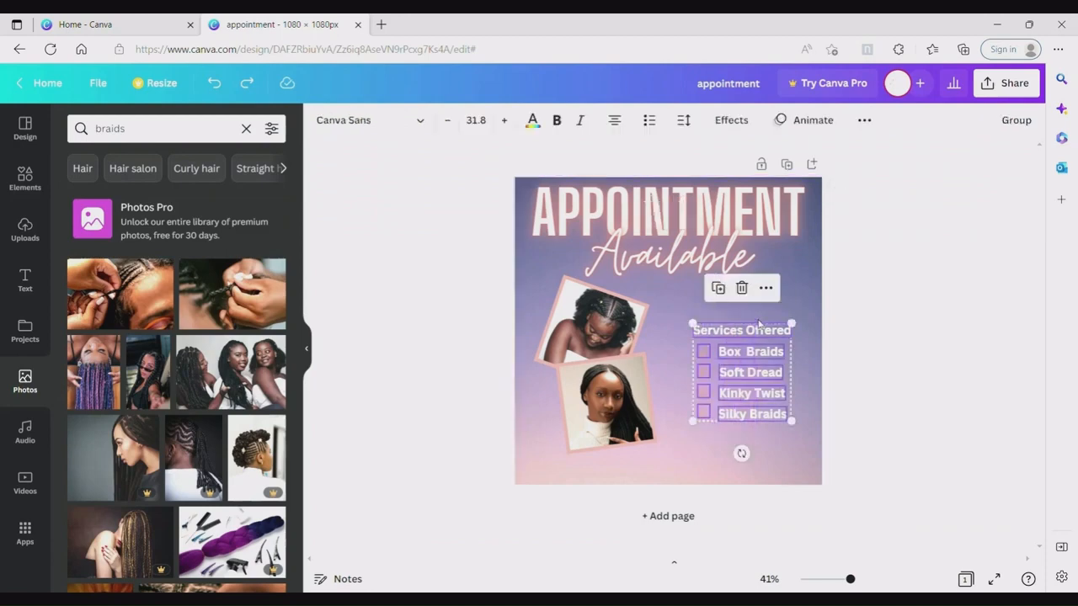
click(1013, 120)
drag(698, 329, 683, 315)
drag(735, 374, 782, 381)
click(845, 314)
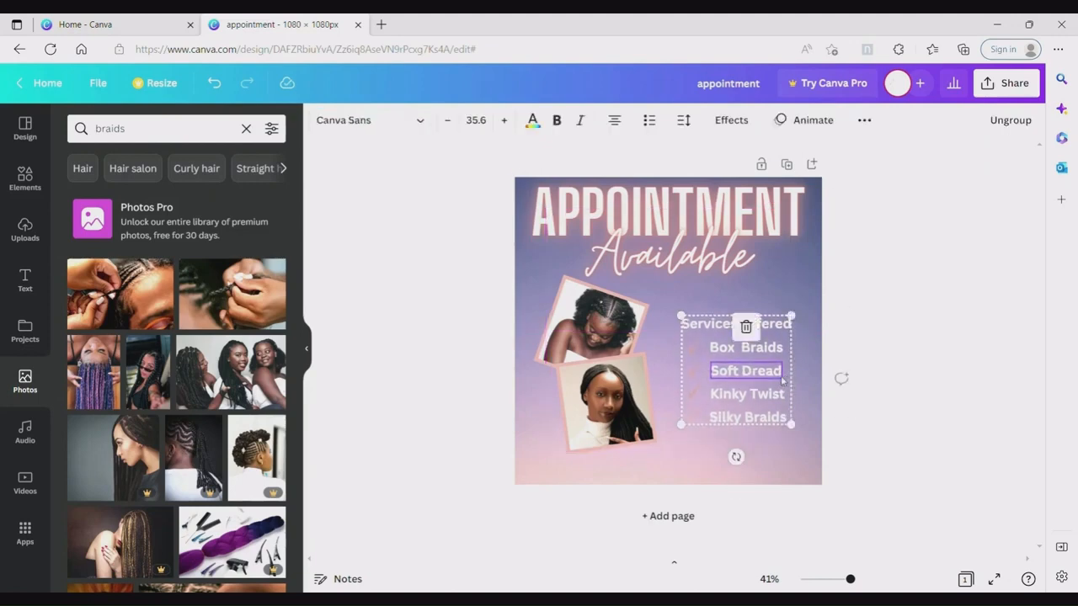
click(881, 353)
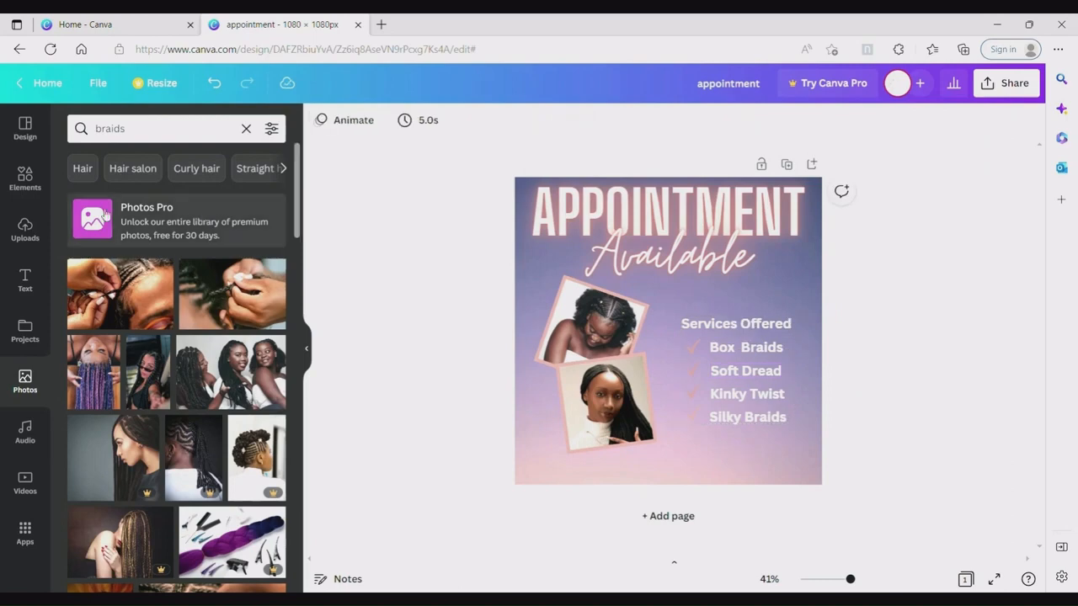
Search the elements for "instagram icon" and add the black outlined Instagram graphic to the flyer
click(28, 182)
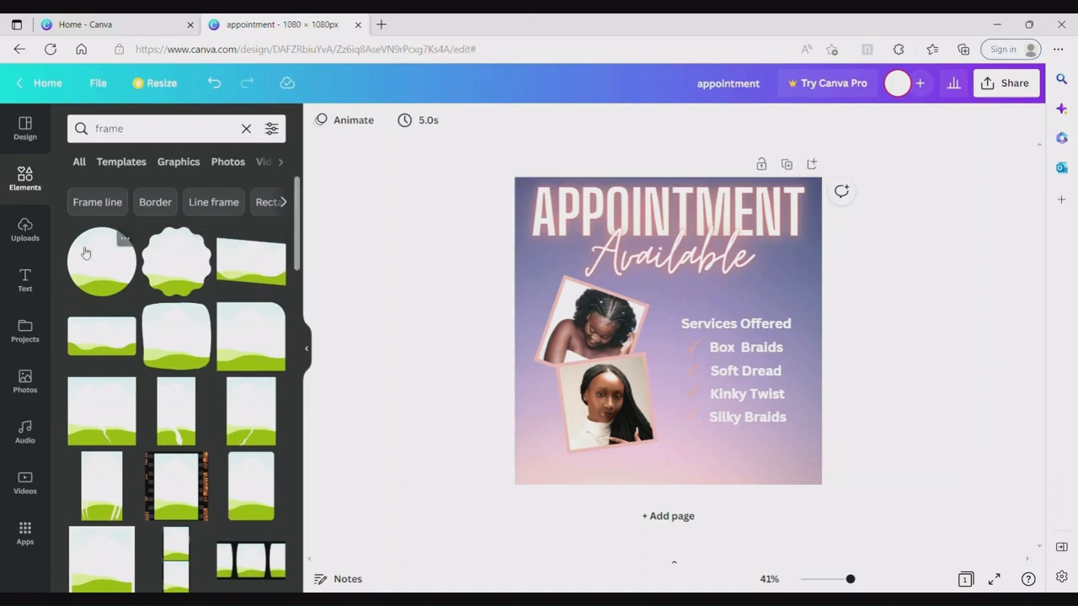
click(25, 177)
click(235, 131)
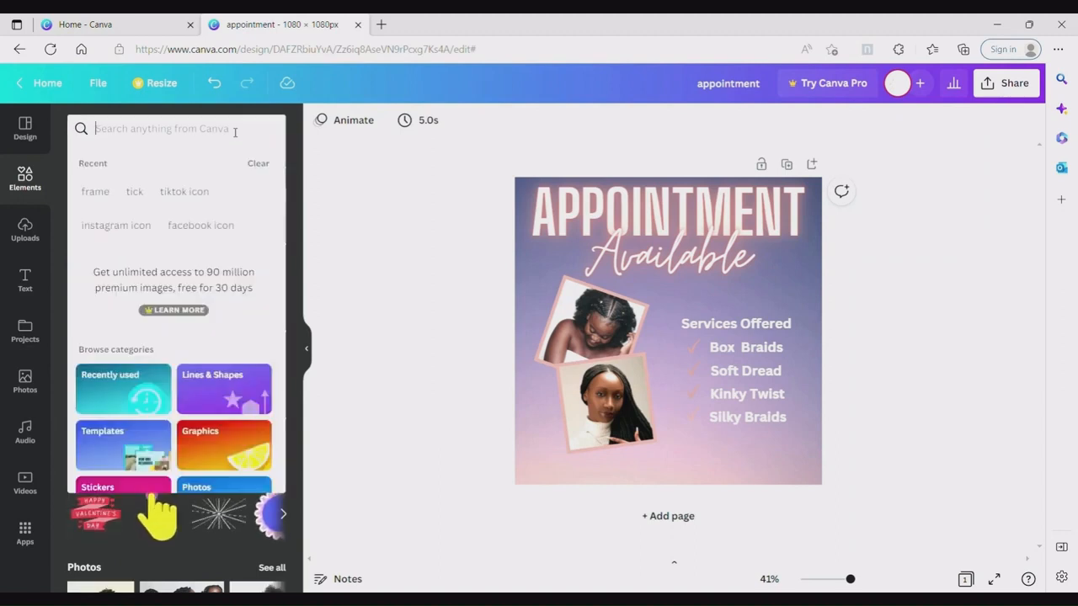
text(instagr)
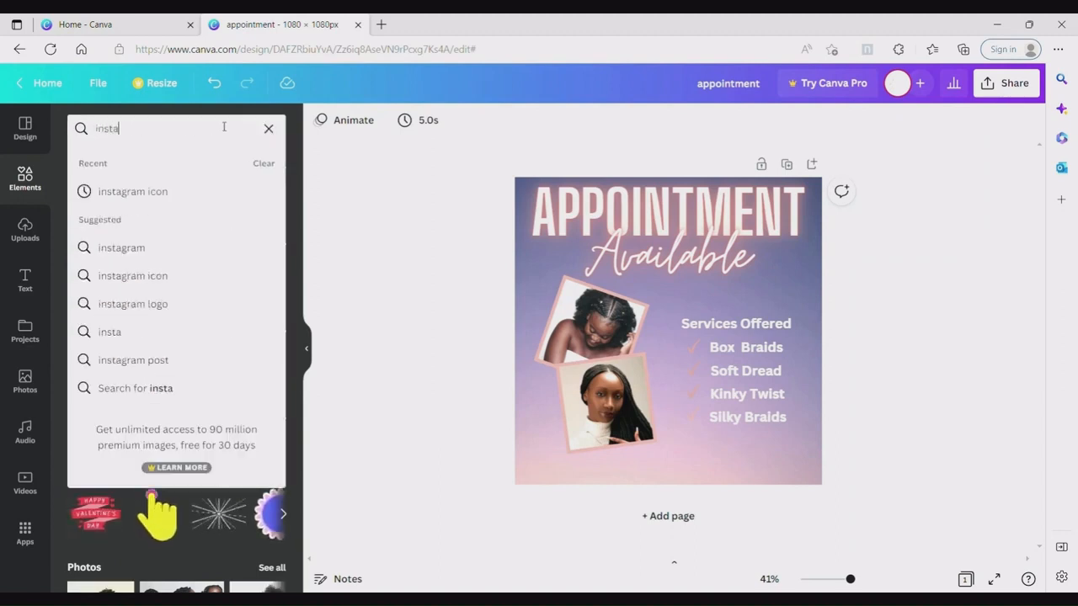
click(189, 192)
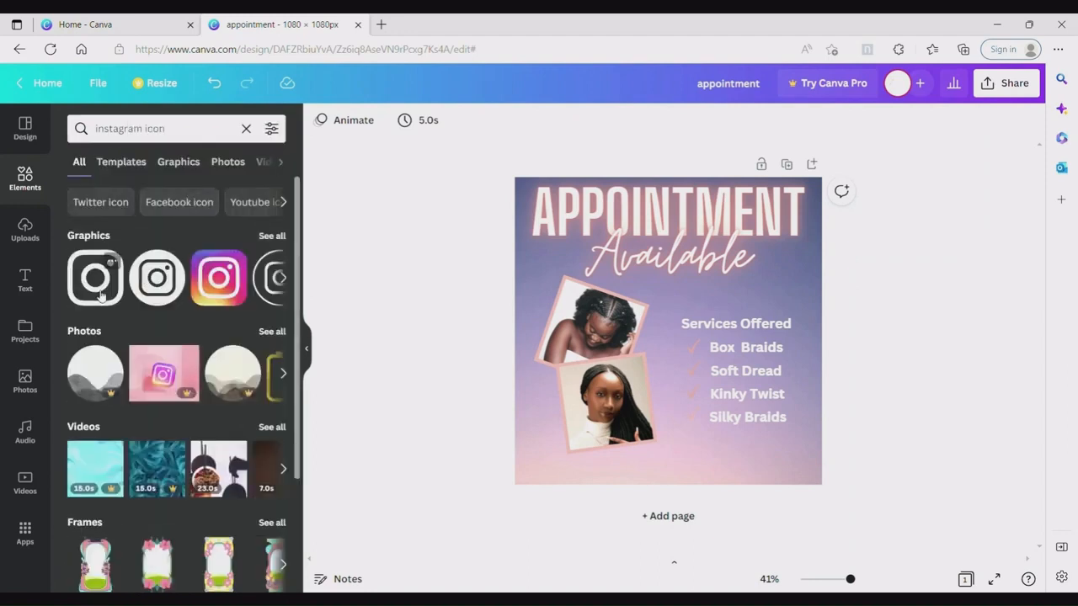
click(107, 261)
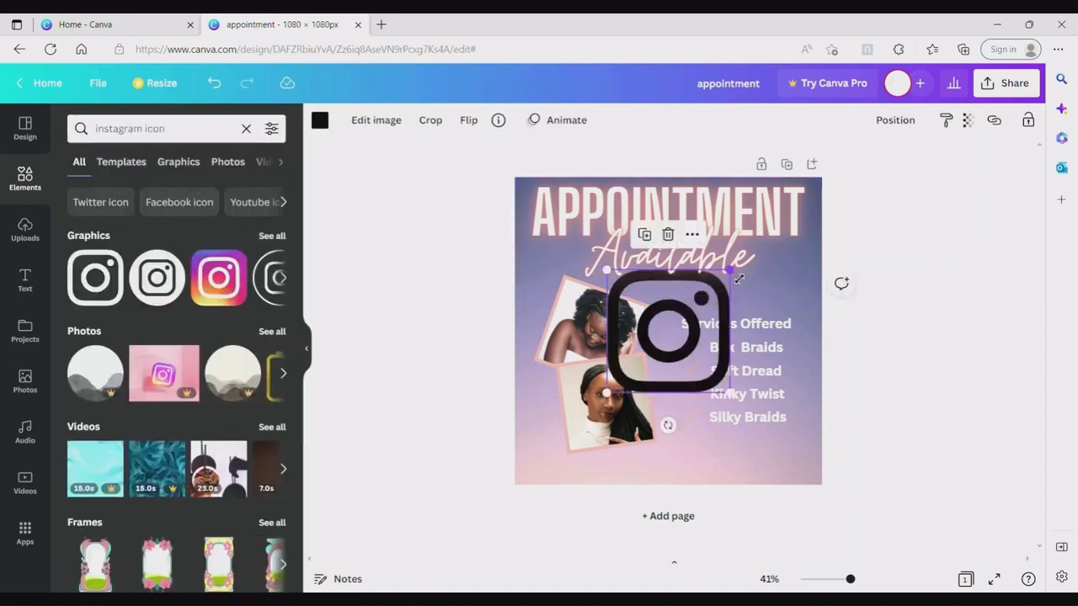
Shrink the Instagram icon to a small symbol and place it below the braid photos near the page's lower edge
drag(726, 273, 619, 381)
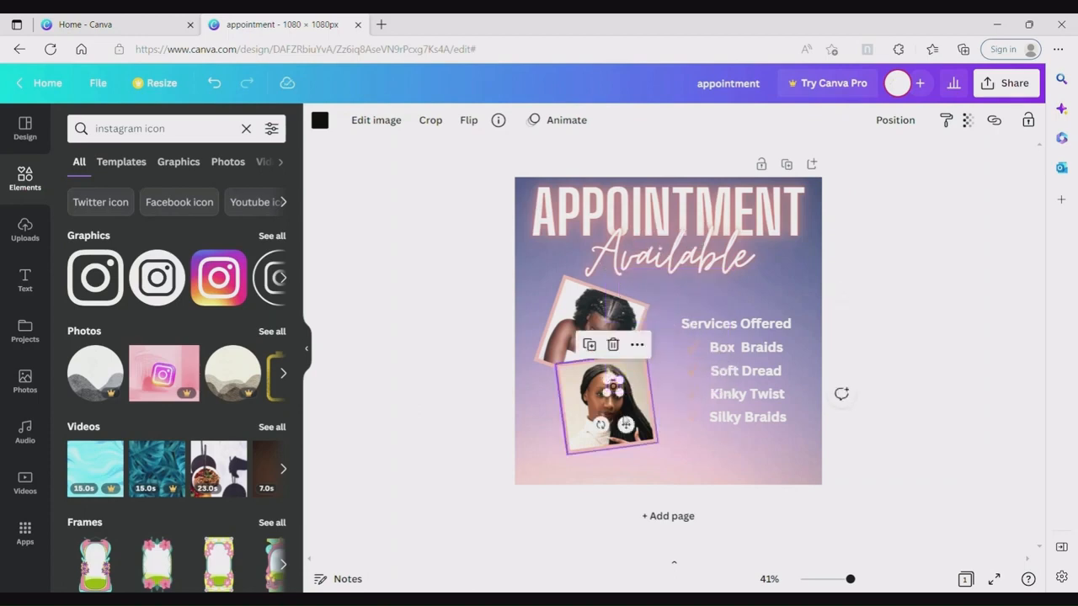
drag(626, 425, 581, 520)
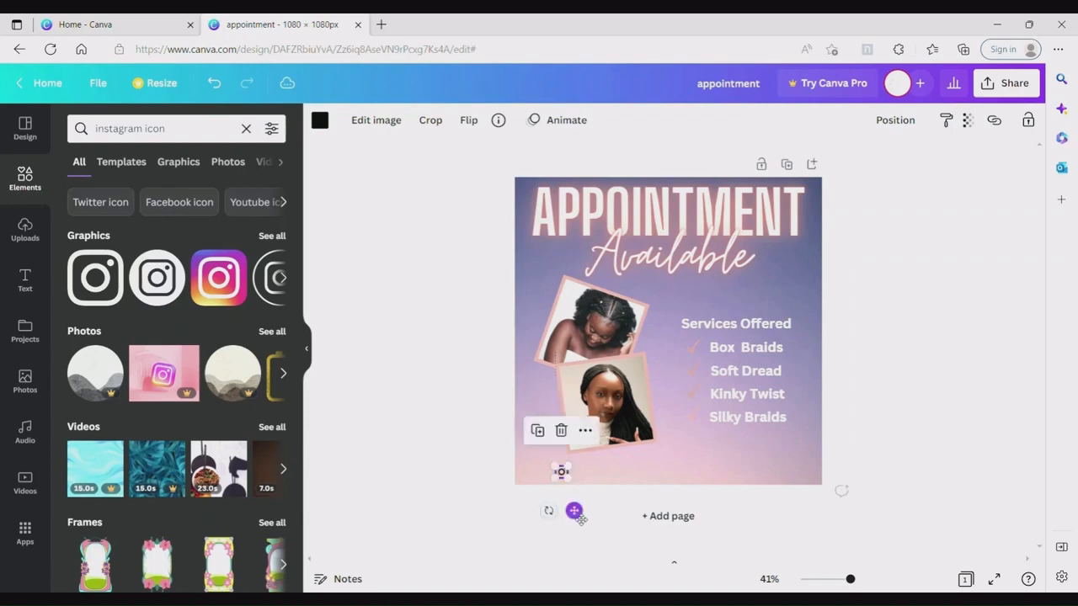
click(721, 327)
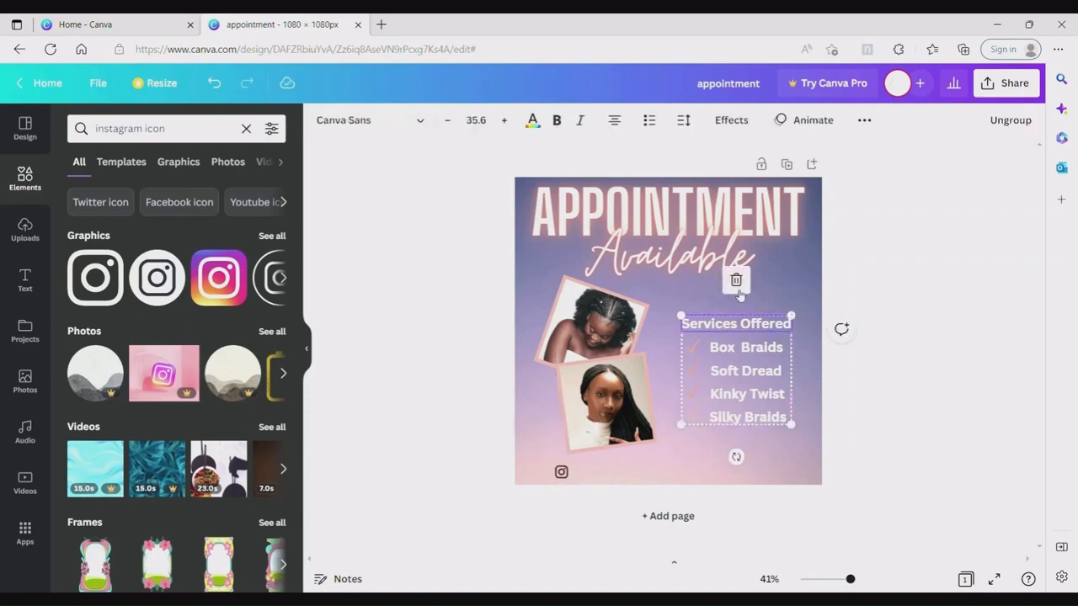
click(670, 271)
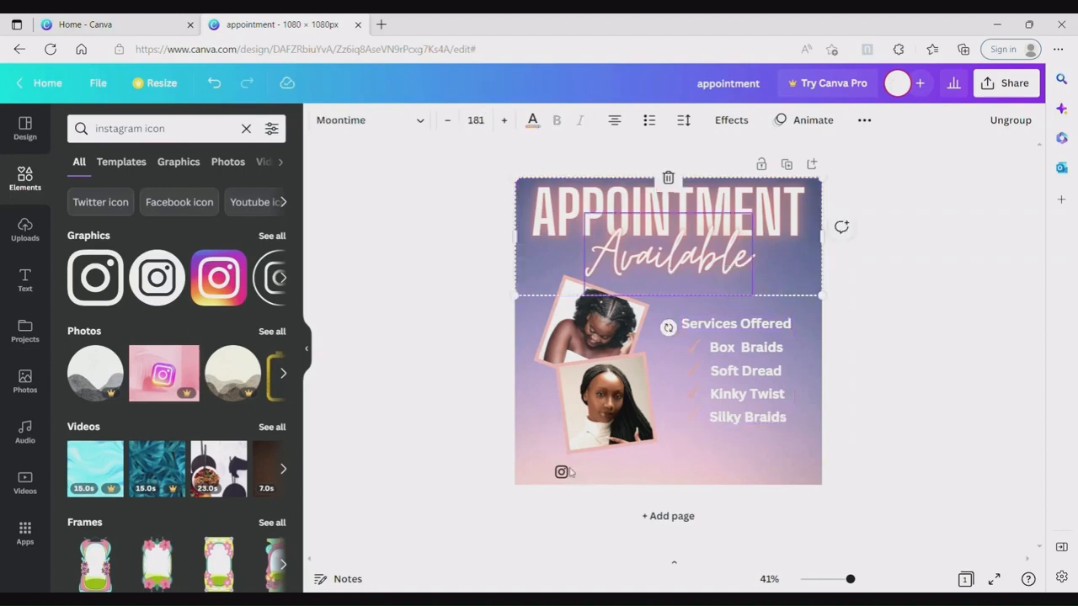
Add a body text box, narrow it and place it directly beside the Instagram icon
click(27, 282)
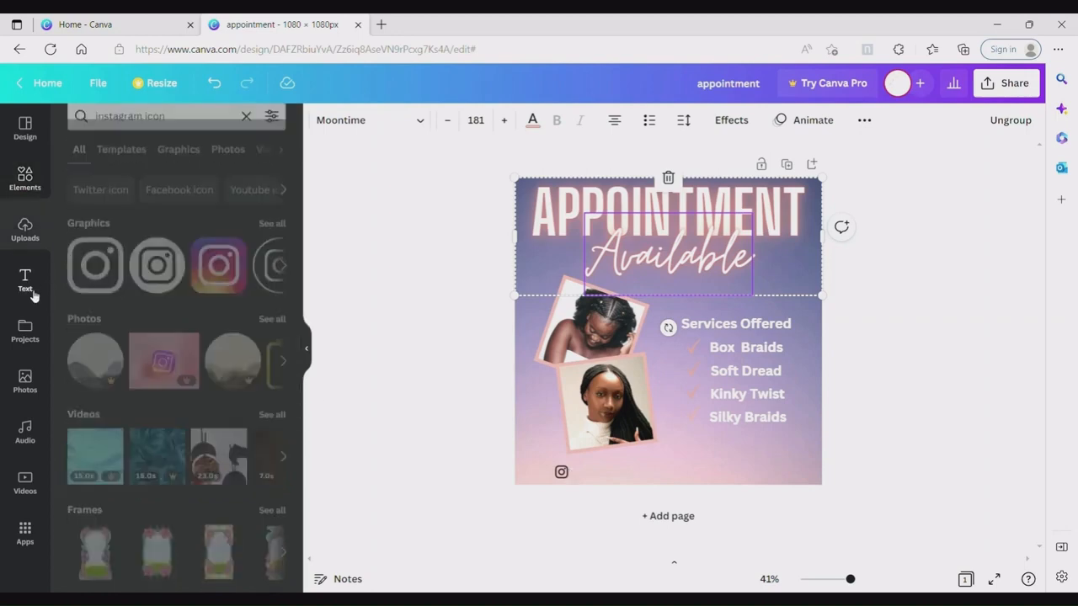
click(181, 329)
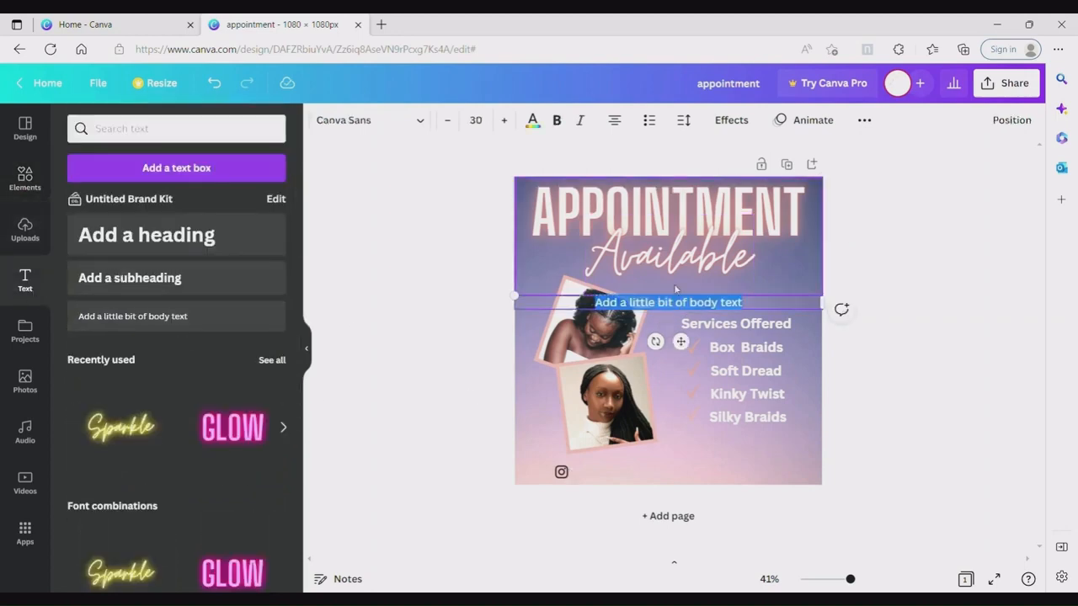
drag(682, 342, 694, 547)
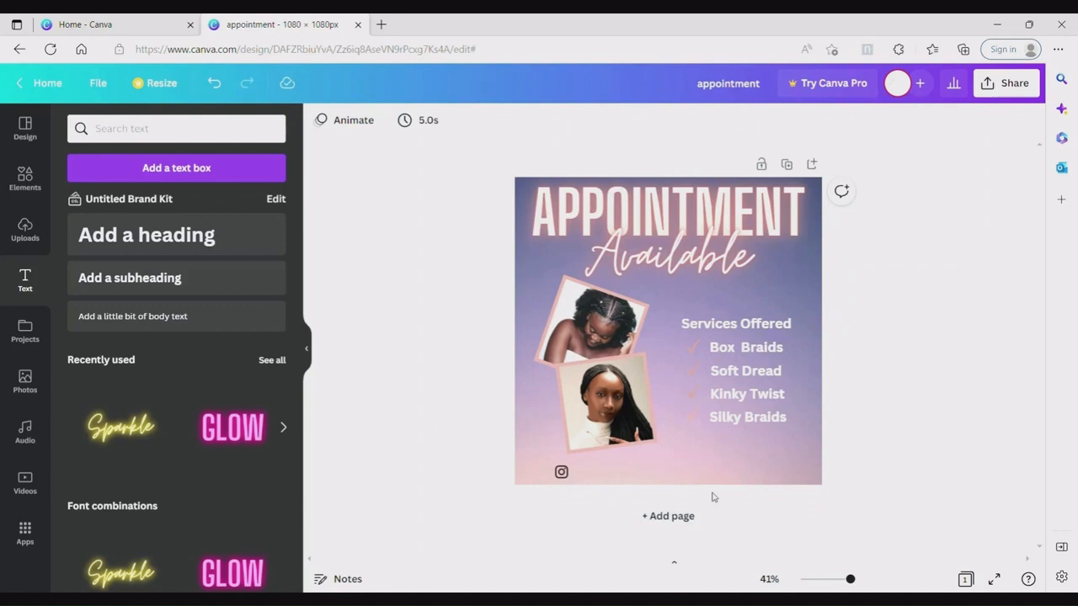
key(ctrl+z)
drag(718, 304, 708, 470)
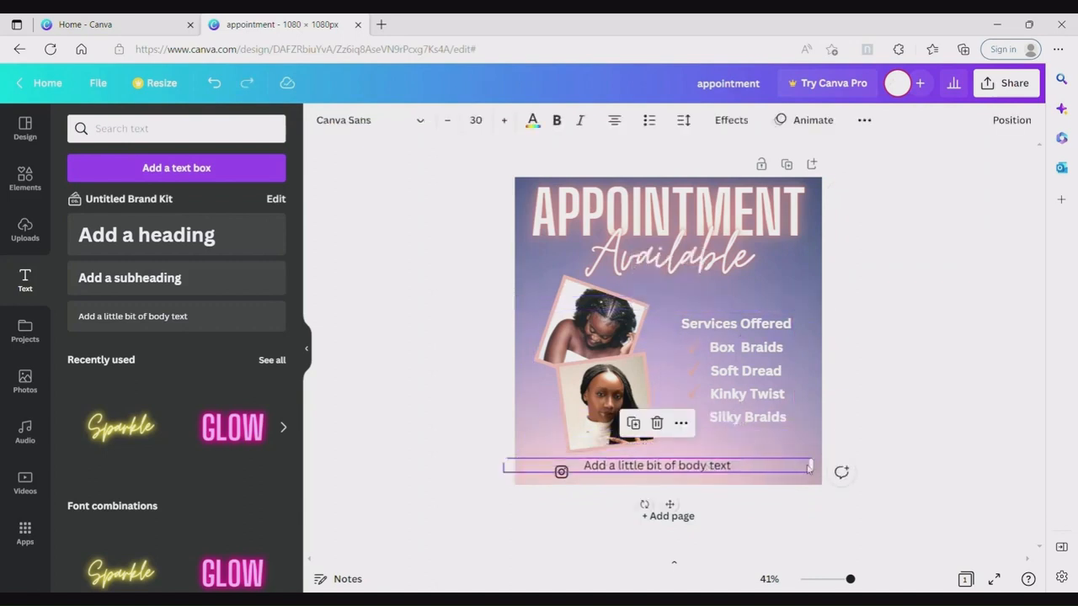
drag(806, 468, 623, 473)
drag(580, 514, 638, 525)
double_click(651, 478)
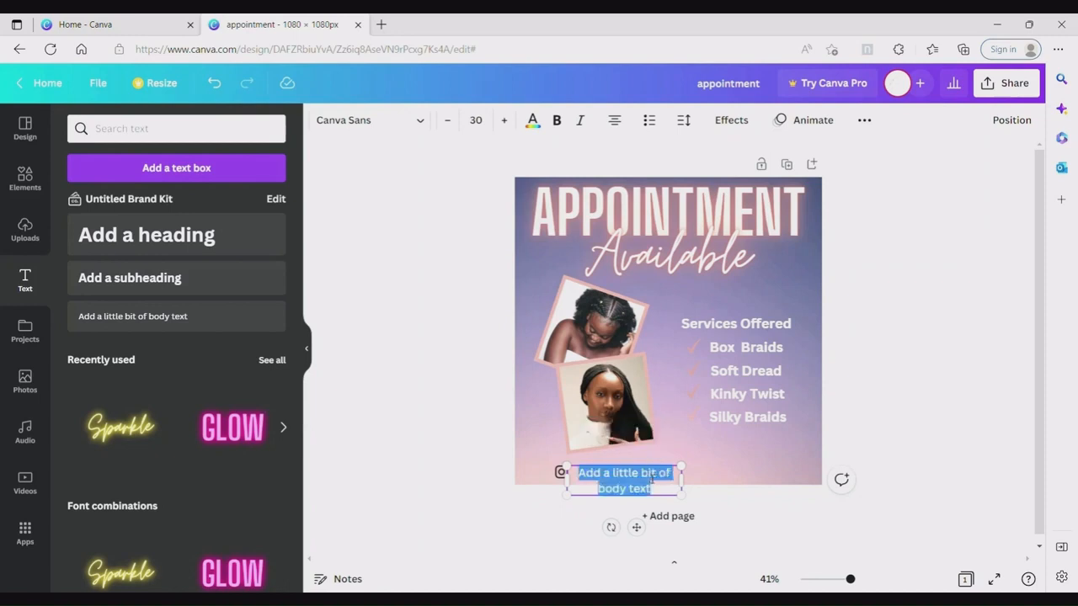
text(@YourBeauty)
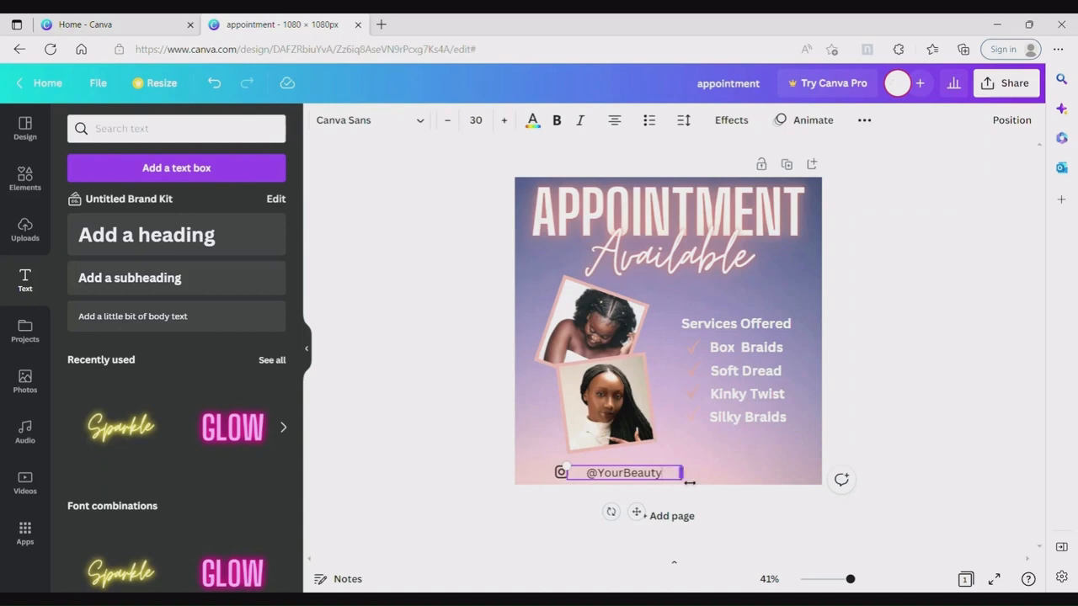
click(697, 467)
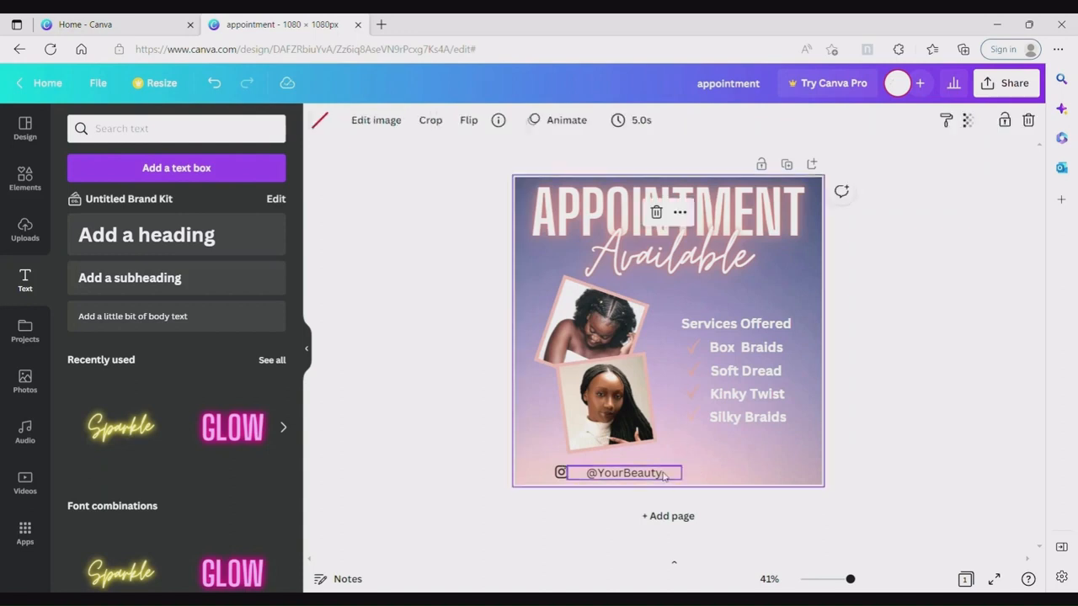
click(674, 474)
drag(683, 474, 650, 478)
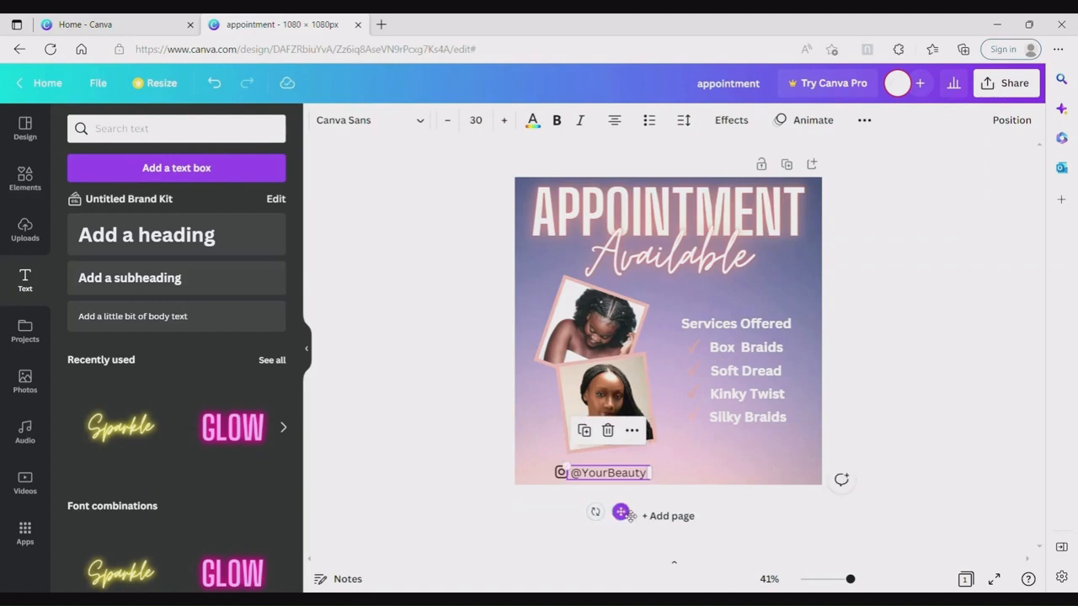
click(715, 455)
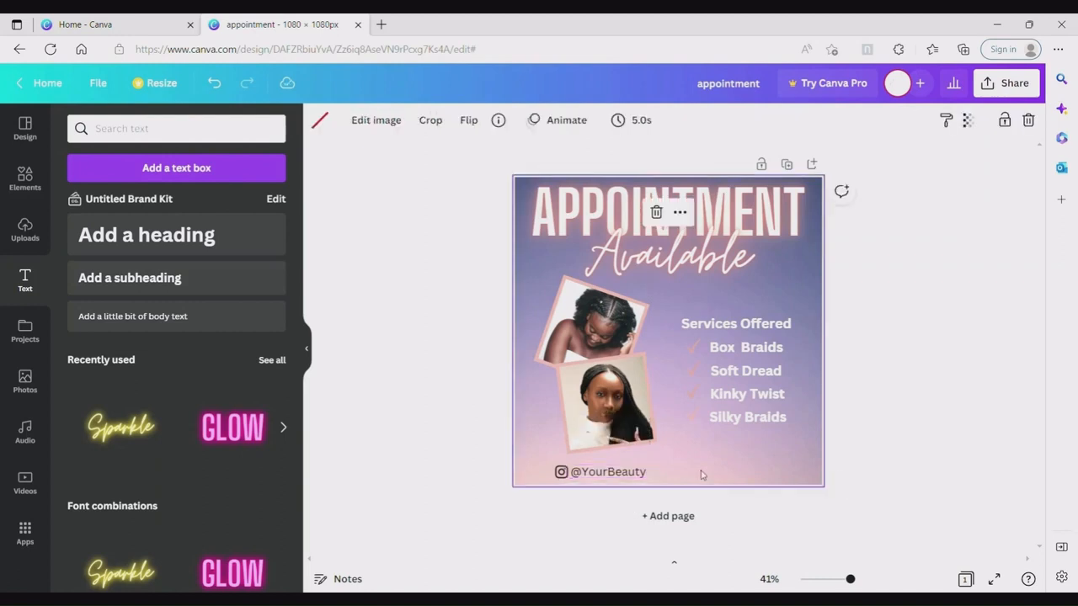
click(748, 419)
click(640, 468)
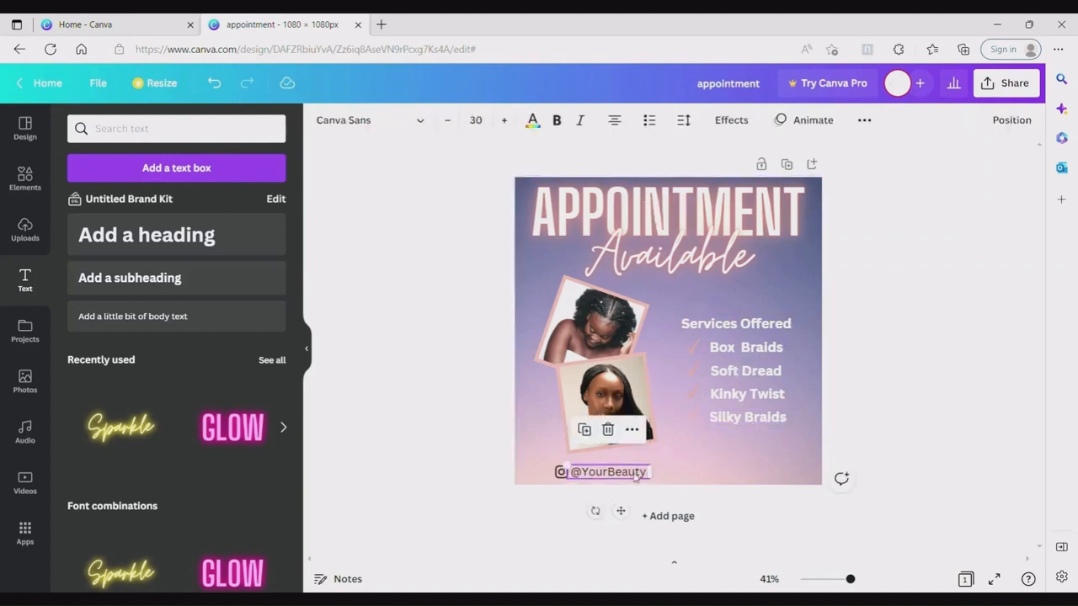
click(686, 474)
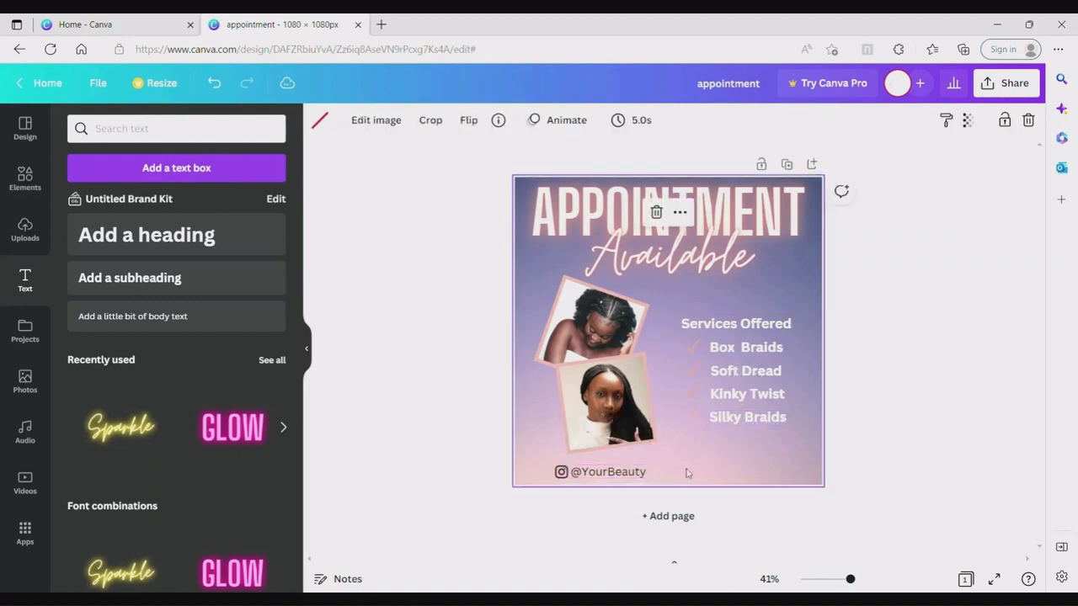
click(562, 474)
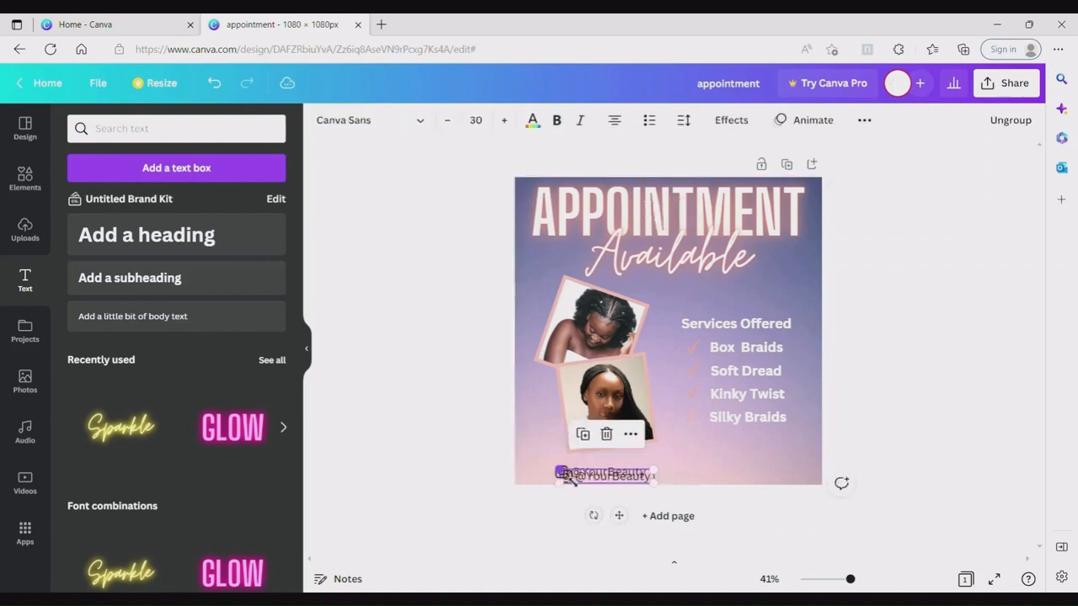
drag(615, 511, 734, 519)
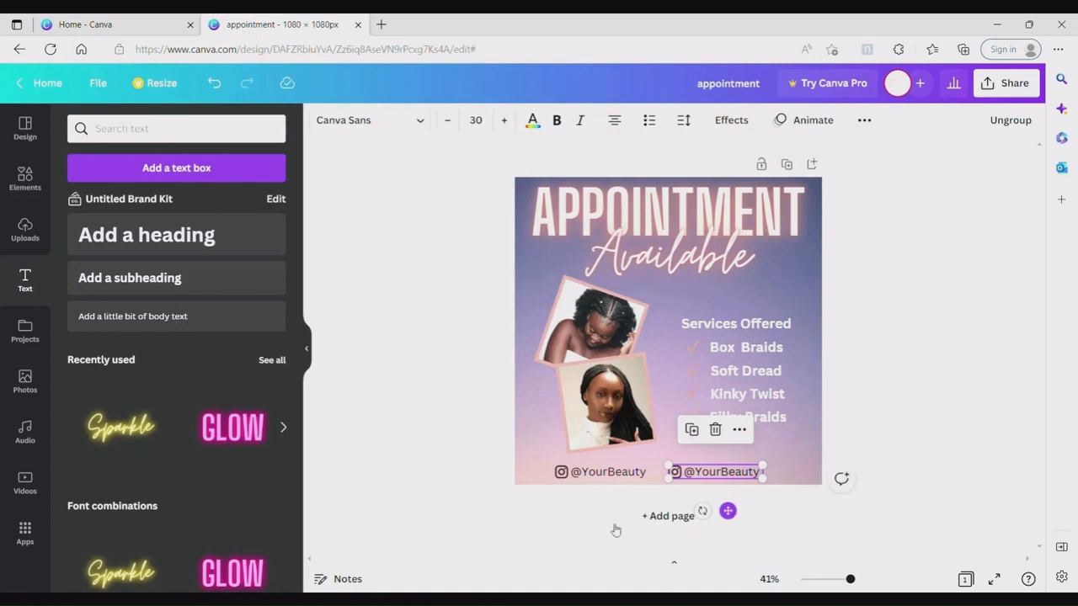
Search the elements for "facebook icon" and add the circular outlined Facebook graphic
click(24, 178)
triple_click(160, 128)
text(facebook)
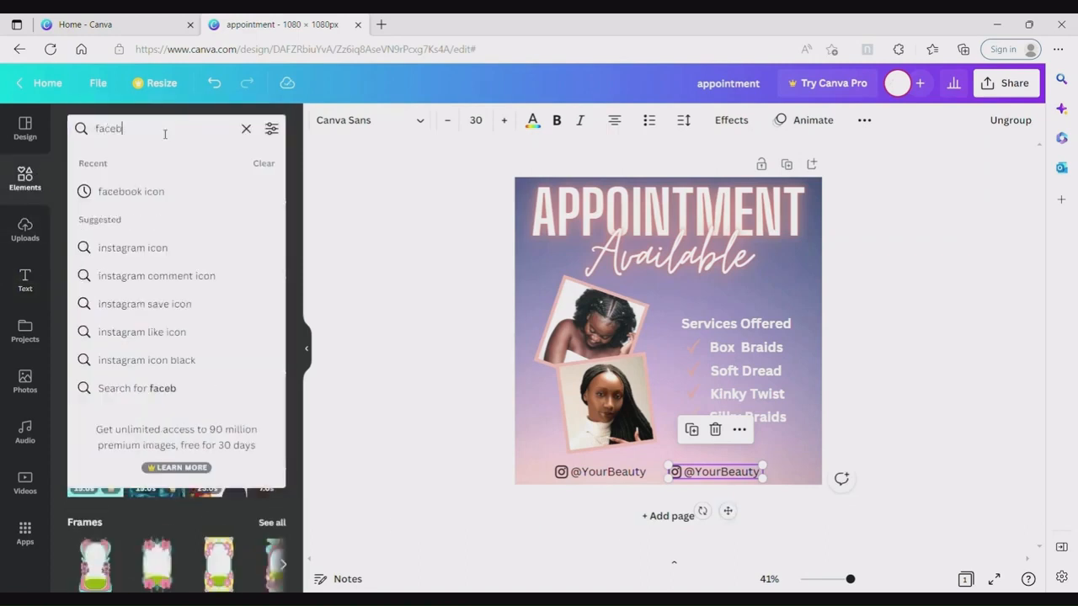
click(130, 187)
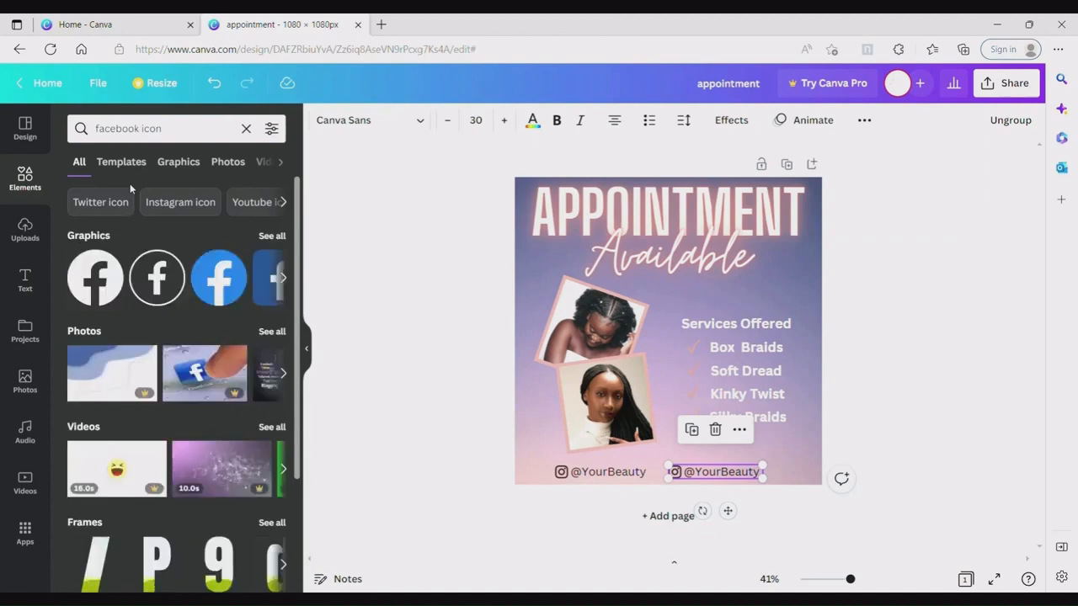
click(156, 278)
Replace the Instagram icon beside the duplicated handle with the Facebook icon, scaled down to match
drag(738, 277, 693, 487)
double_click(676, 473)
click(678, 474)
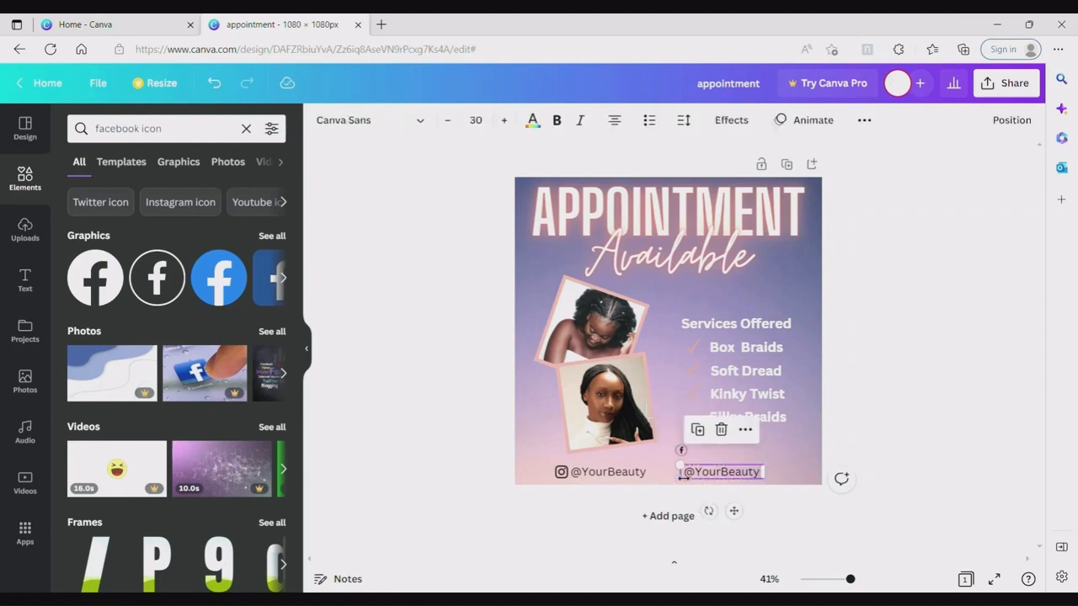
drag(681, 450, 674, 471)
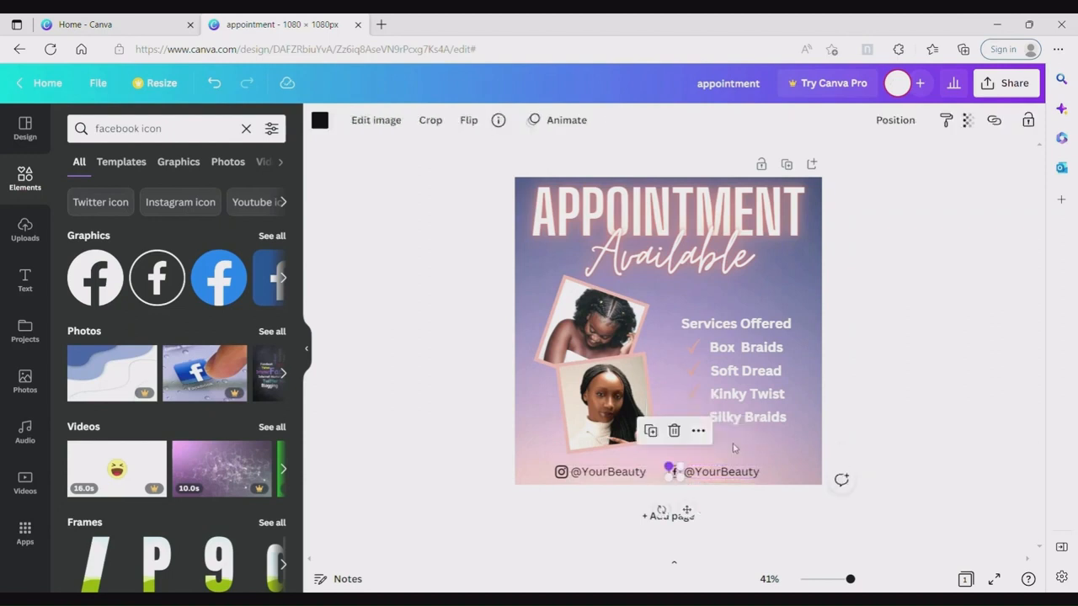
click(787, 463)
click(674, 472)
drag(692, 473, 678, 490)
click(786, 457)
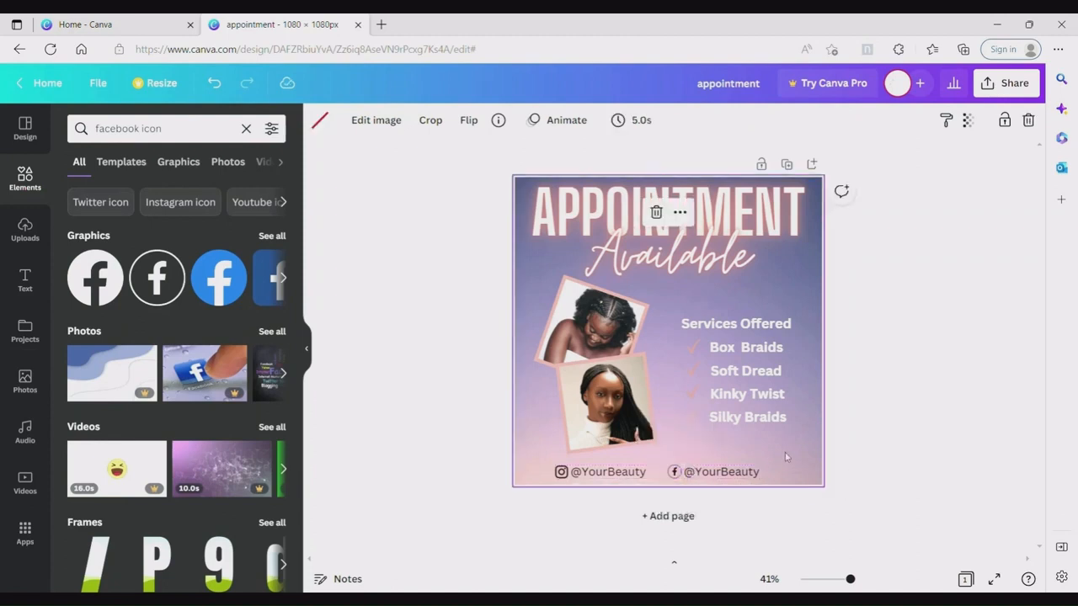
drag(782, 457, 551, 492)
click(532, 121)
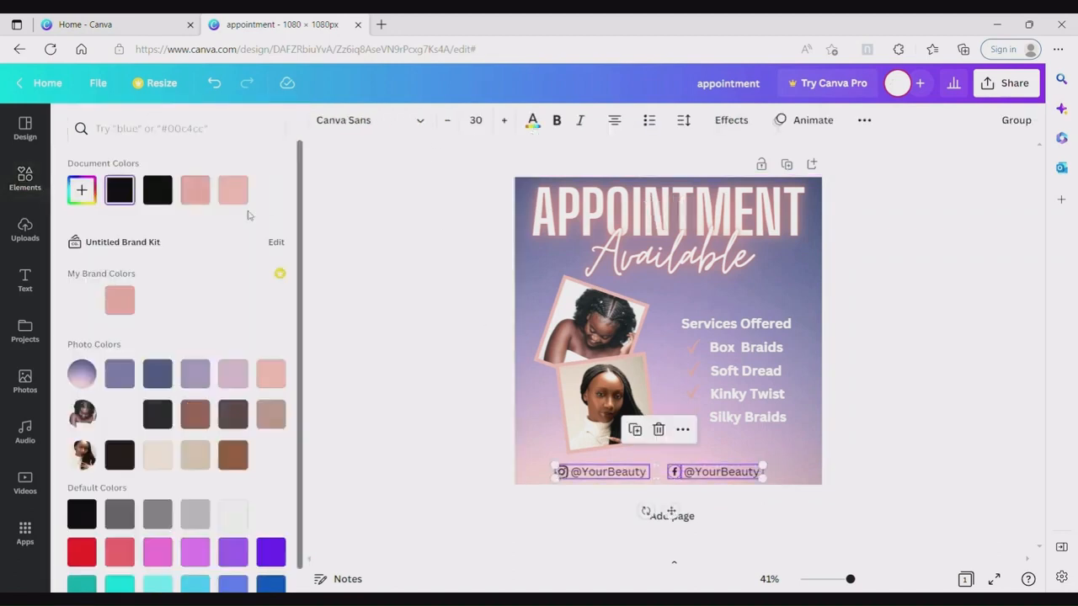
click(131, 309)
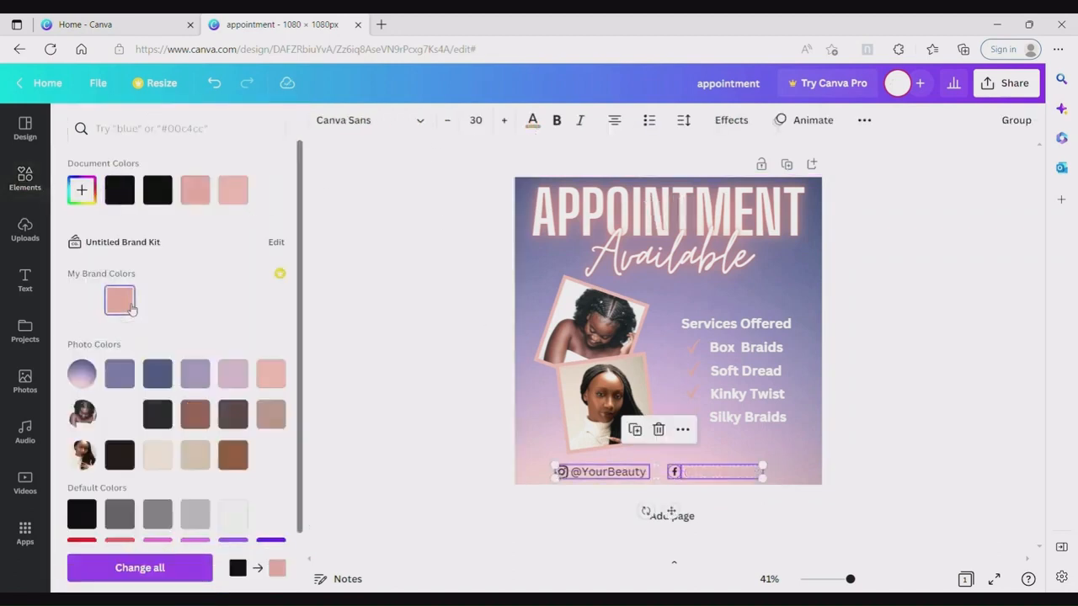
click(82, 301)
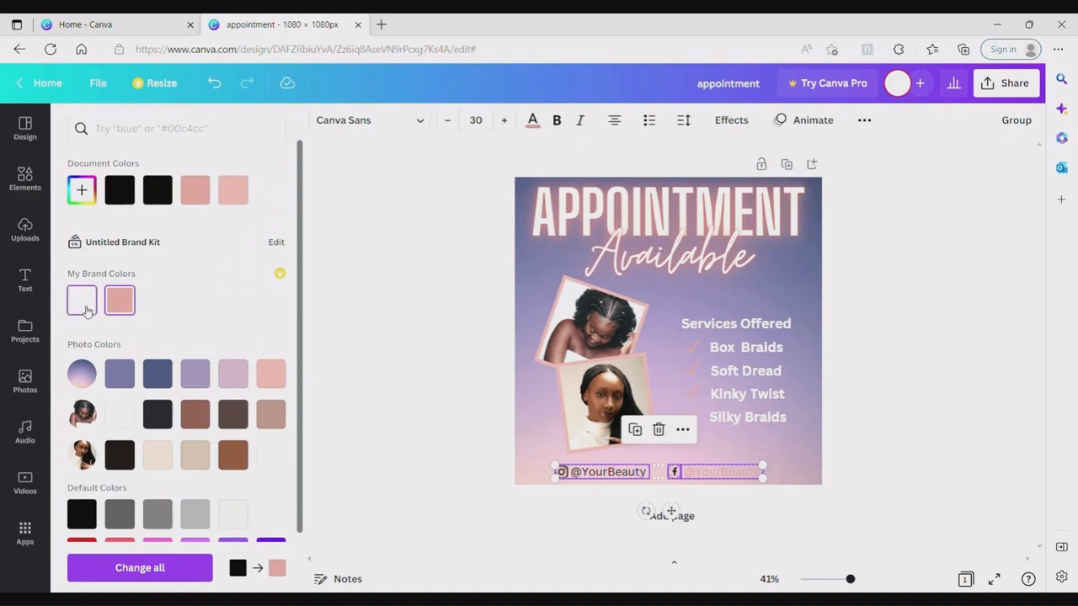
click(278, 198)
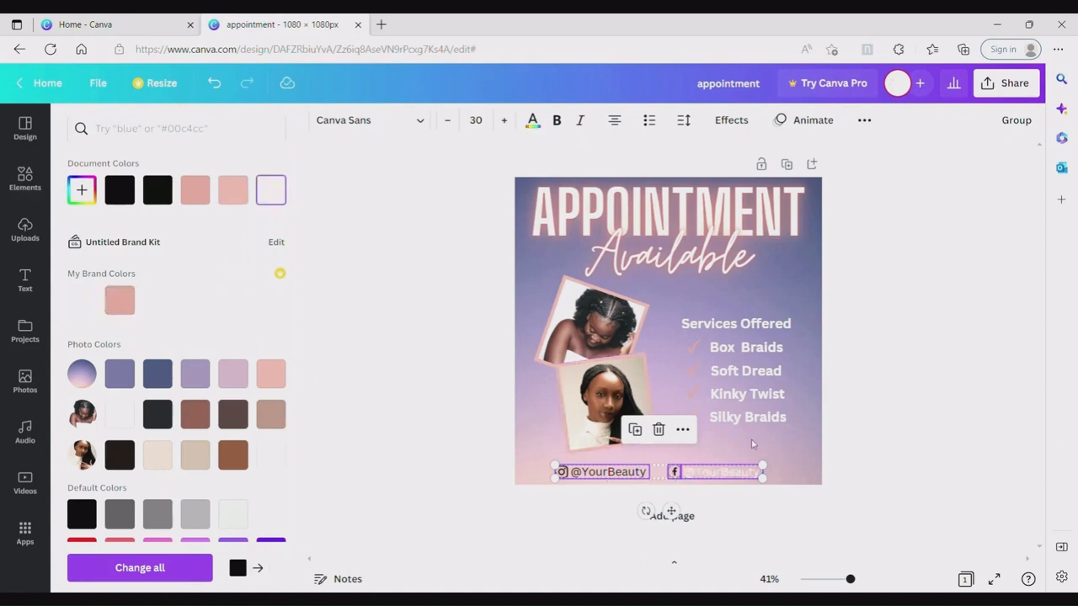
click(752, 444)
Recolor the Facebook icon beside the duplicated handle white
click(675, 473)
click(325, 124)
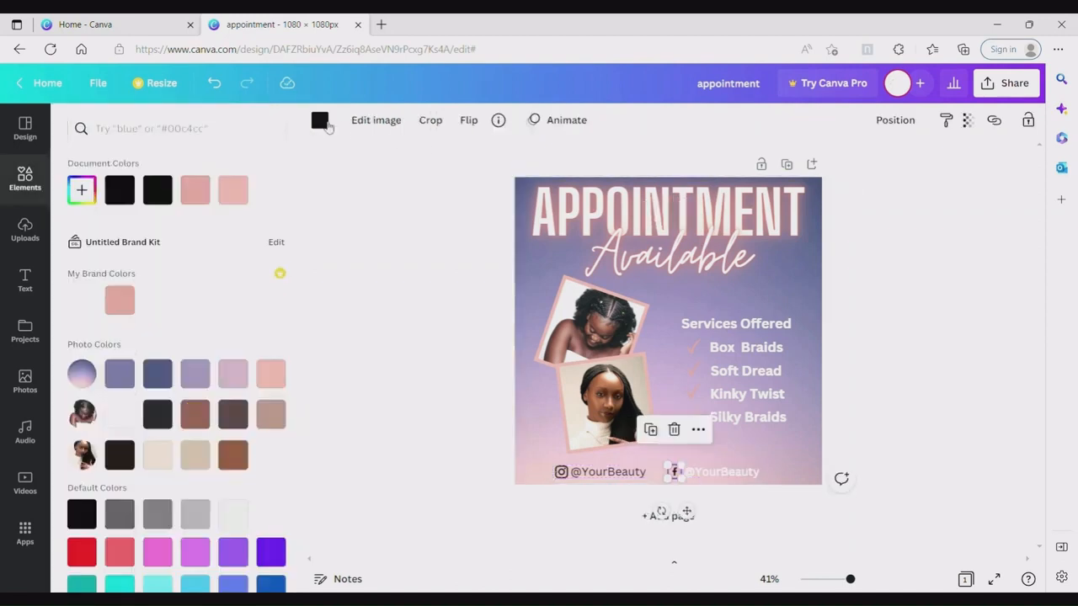
click(269, 189)
click(600, 472)
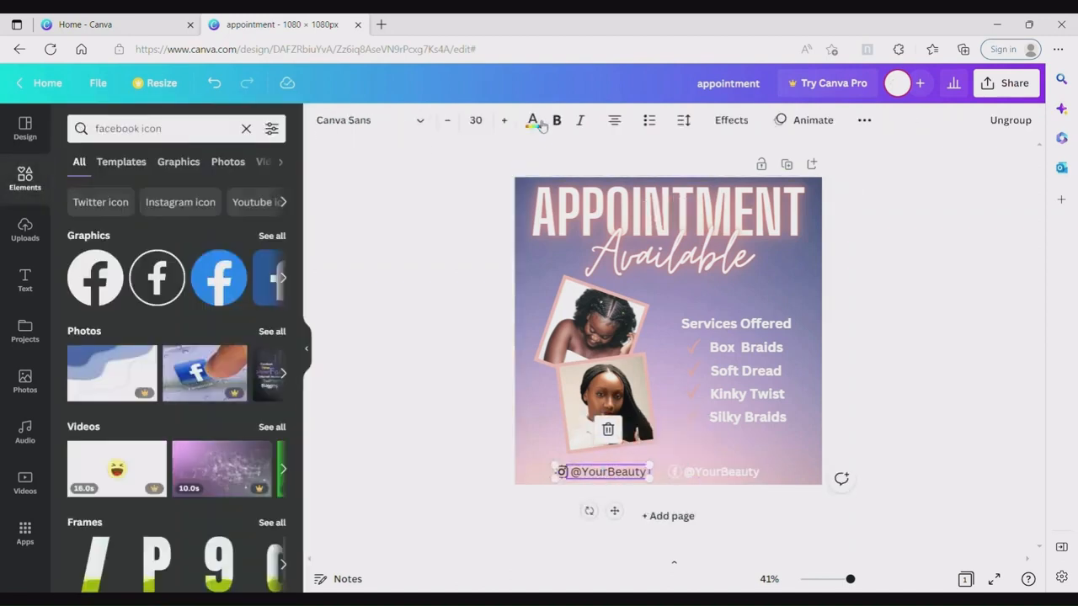
click(533, 121)
click(270, 190)
click(562, 476)
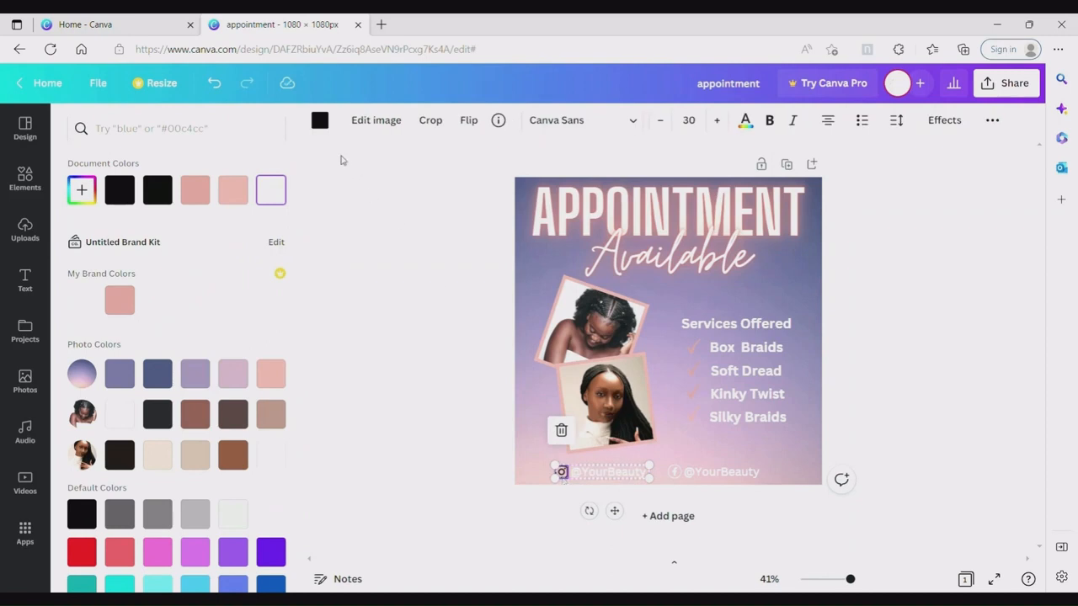
click(242, 194)
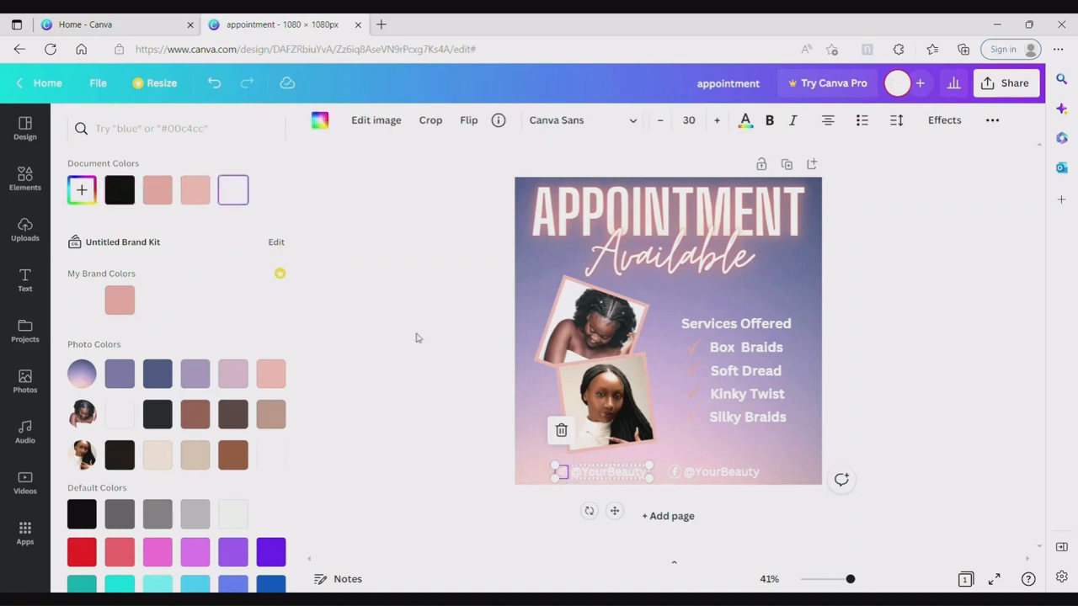
Select both social media handles with their icons and shift them together so the row is centered along the flyer's lower edge
click(526, 455)
drag(795, 473, 573, 479)
drag(585, 481, 584, 478)
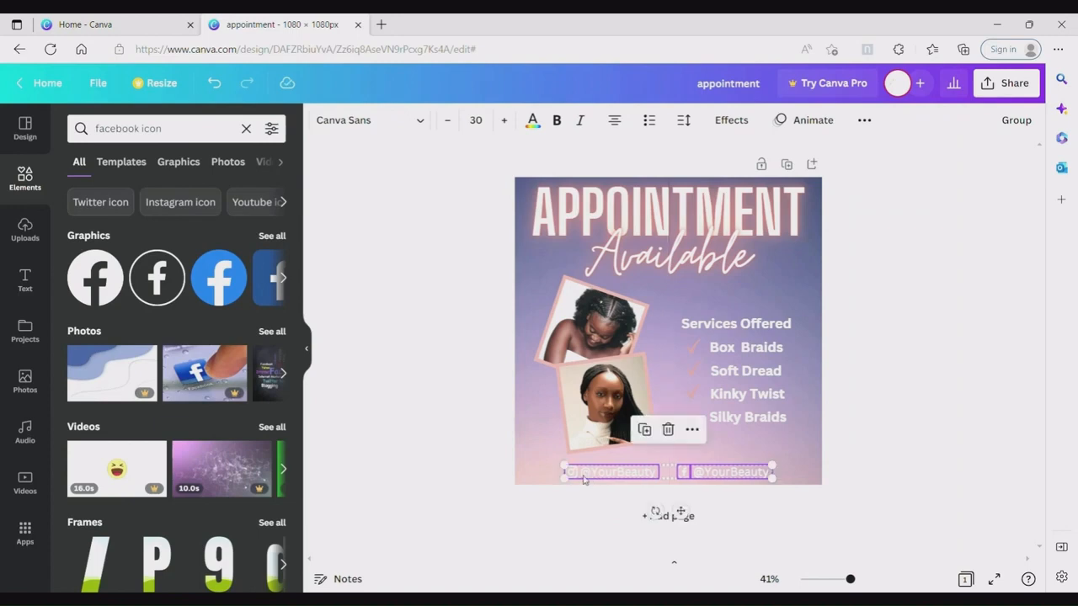
click(880, 381)
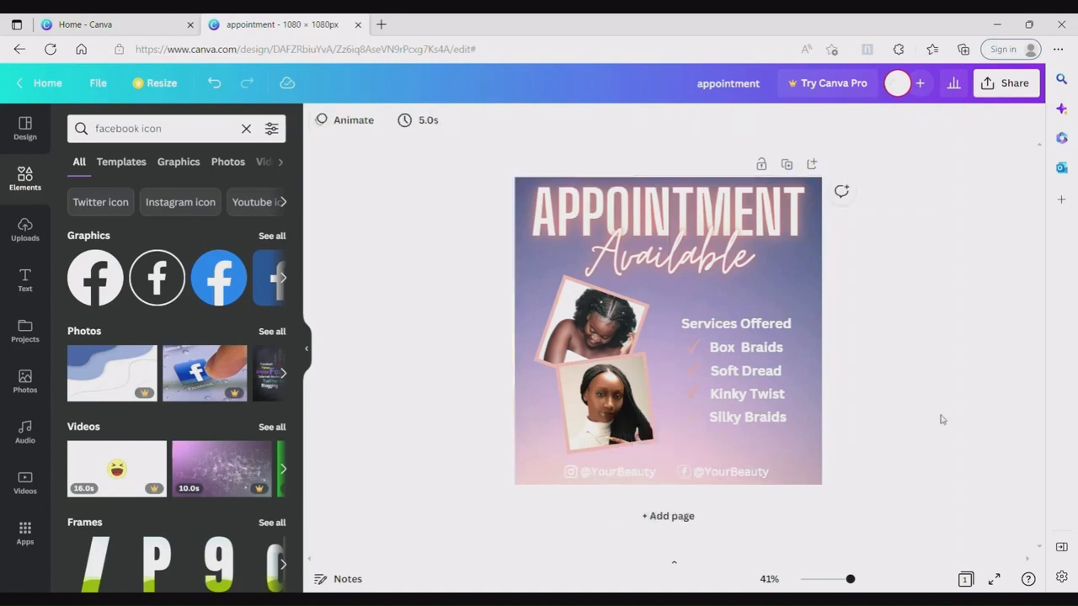
Scale the grouped "APPOINTMENT Available" heading down slightly, bringing "Available" to size 168, and center it horizontally on the flyer
click(743, 259)
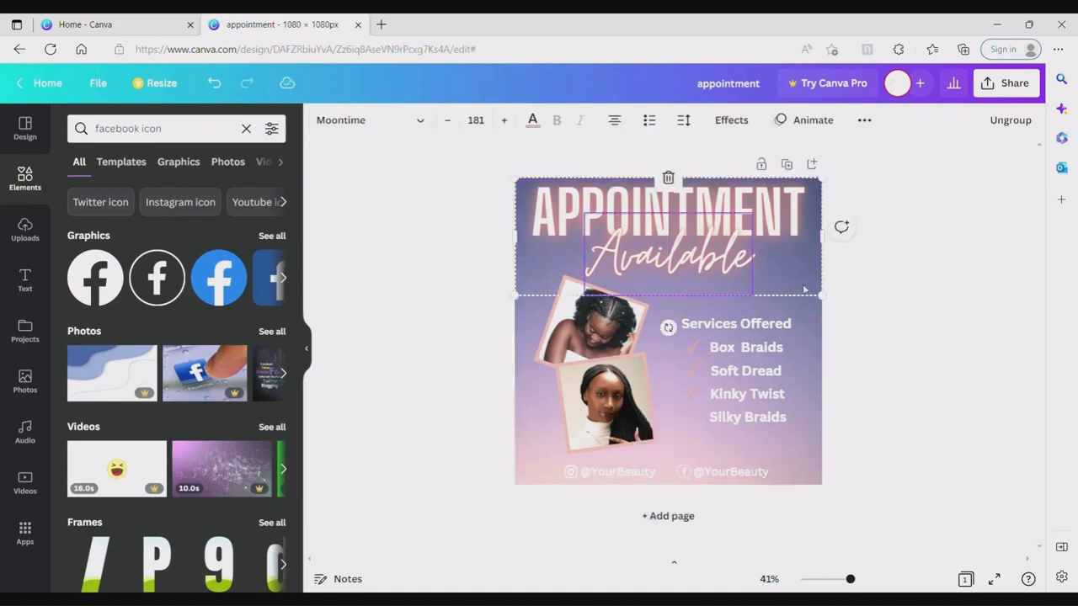
mouse_move(825, 300)
mouse_down()
mouse_move(810, 292)
mouse_move(818, 284)
mouse_up()
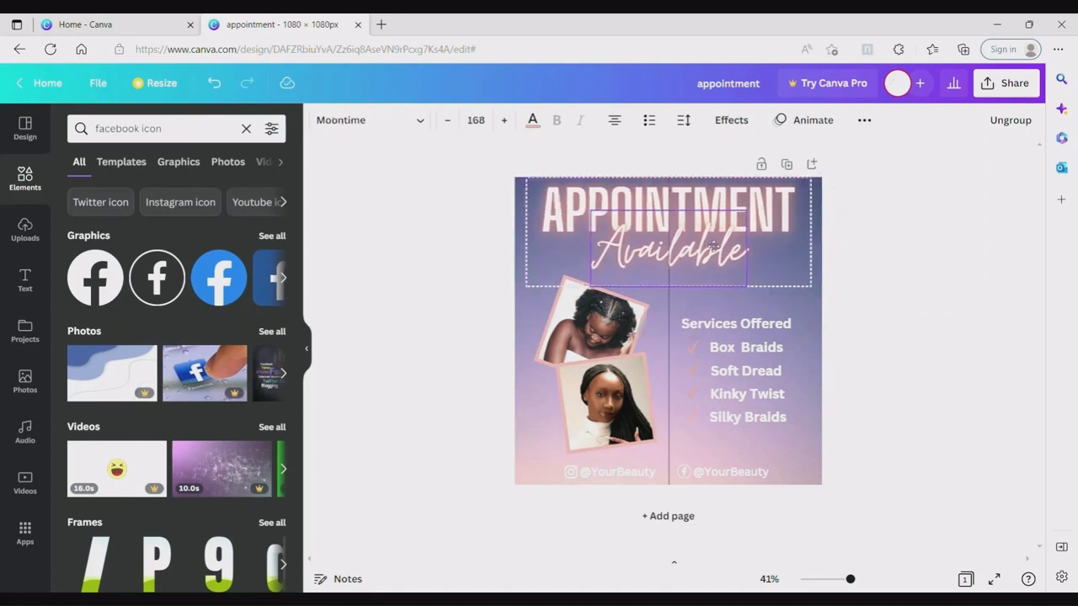
click(879, 342)
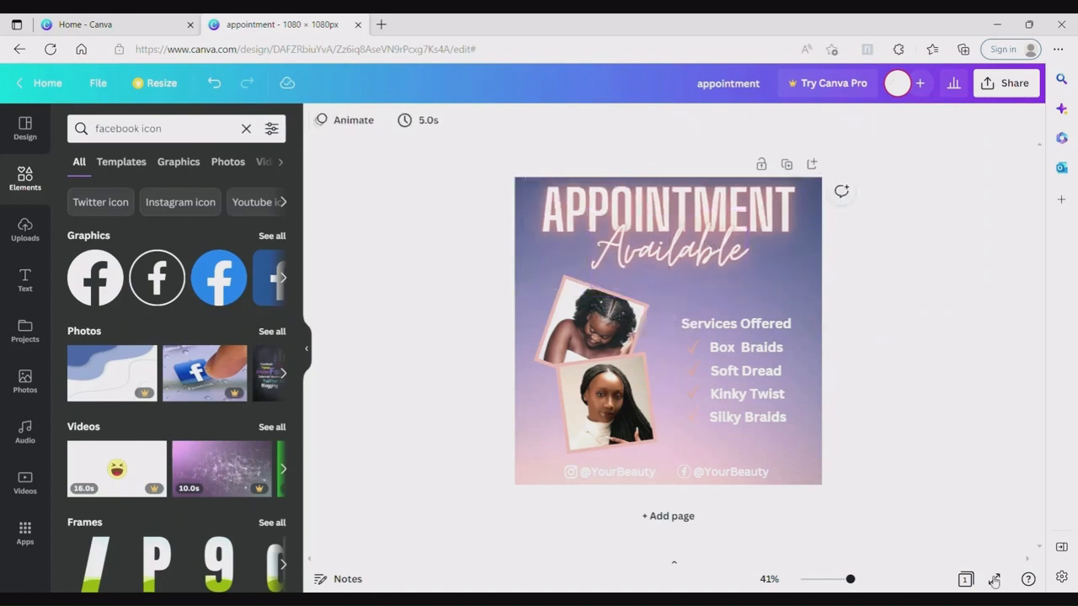
Enlarge the canvas view to 53% and hide the elements search results to review the whole flyer
drag(851, 581, 859, 580)
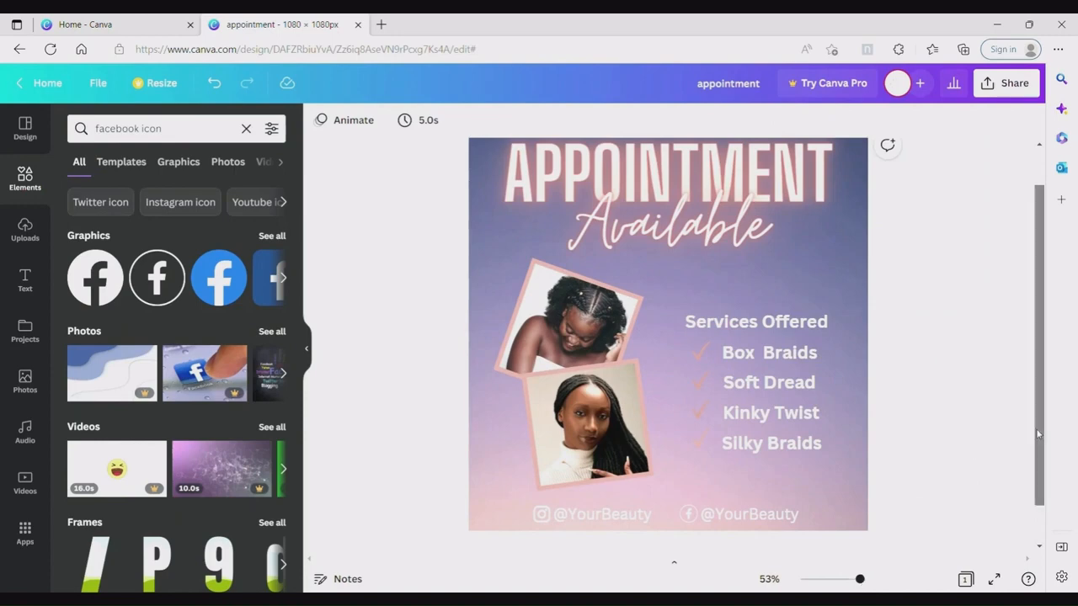
click(306, 348)
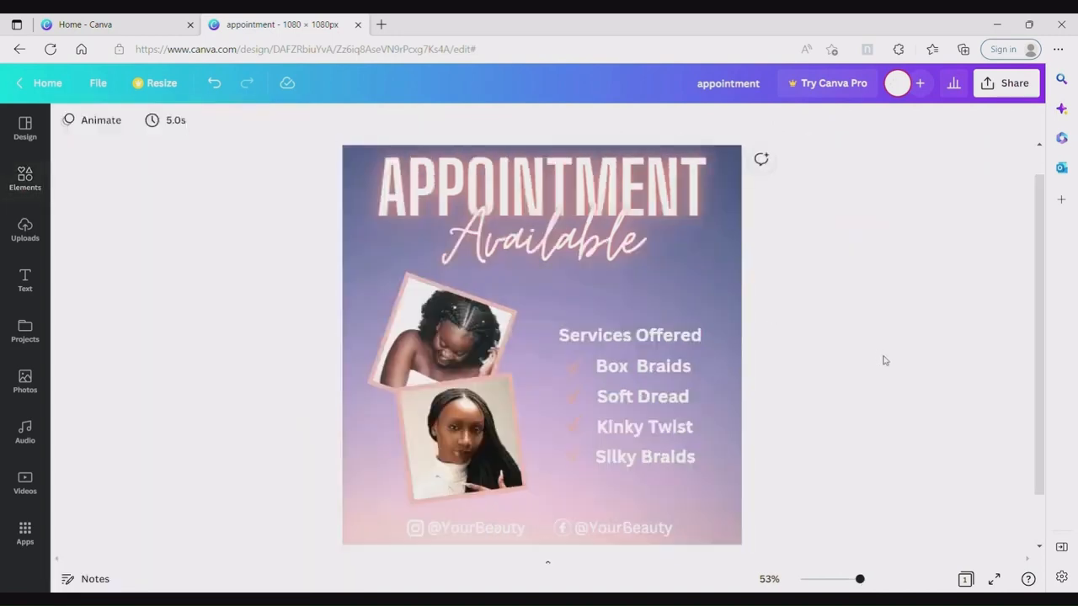